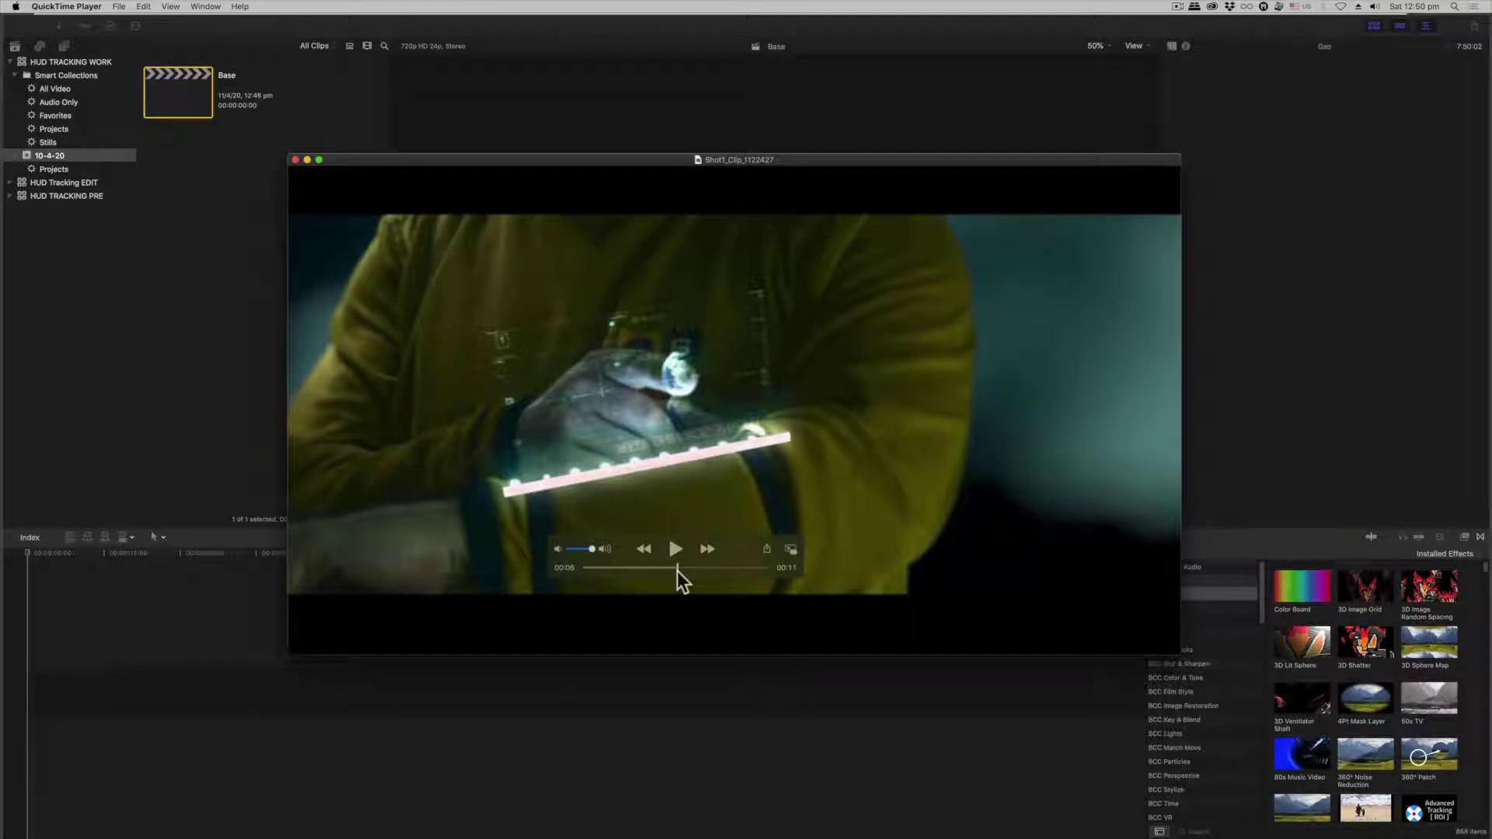
# Scrub forward through the finished HUD shot in the Shot1_Clip_1122427 movie
pyautogui.moveTo(678, 571); pyautogui.dragTo(739, 571)
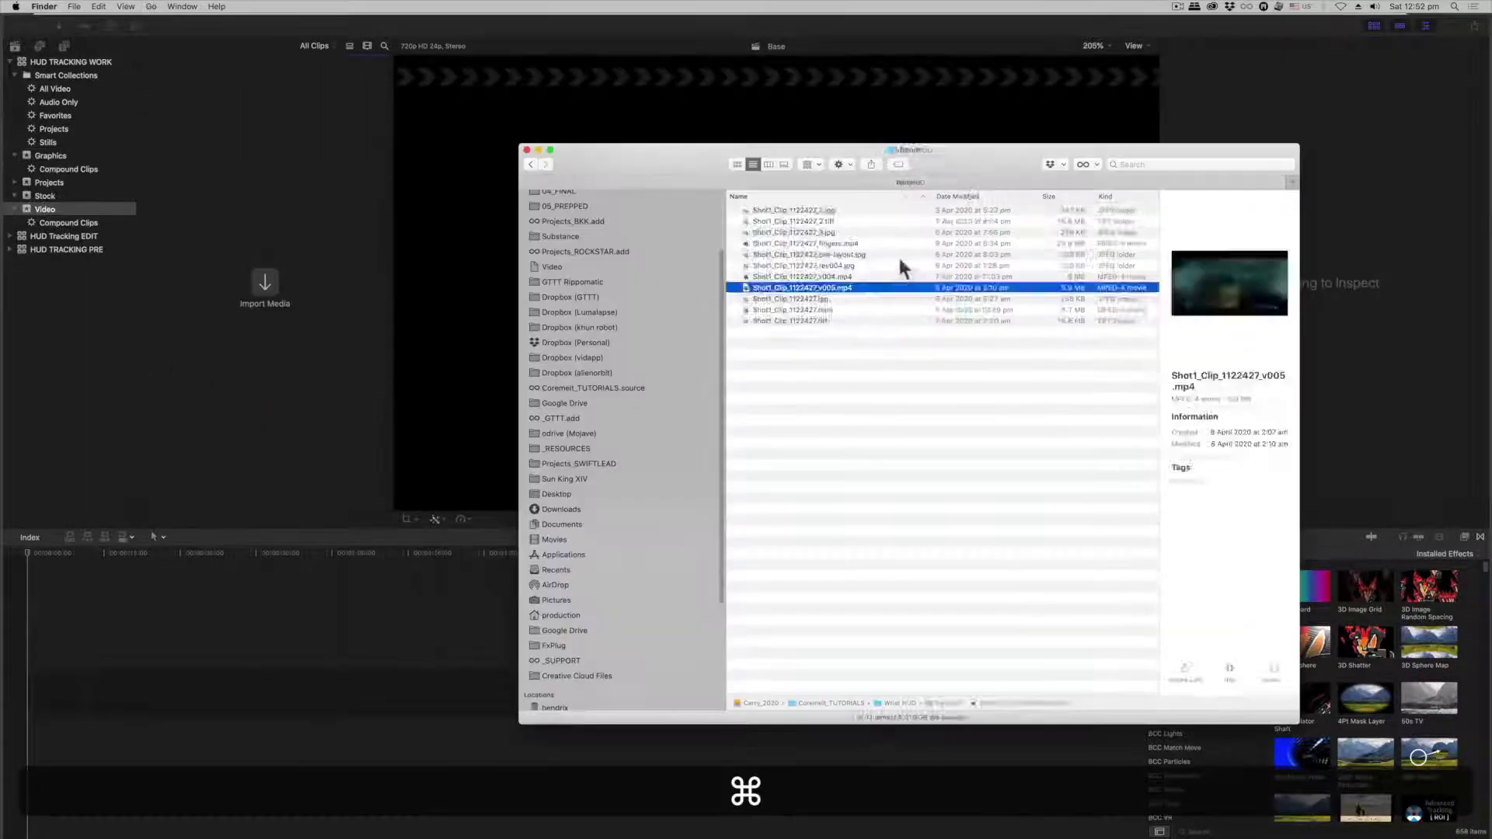
# Import the 2020-04-06 footage folder from the Wrist HUD project's Source/Video/2020 folder into the Video event
pyautogui.press('super+Up')
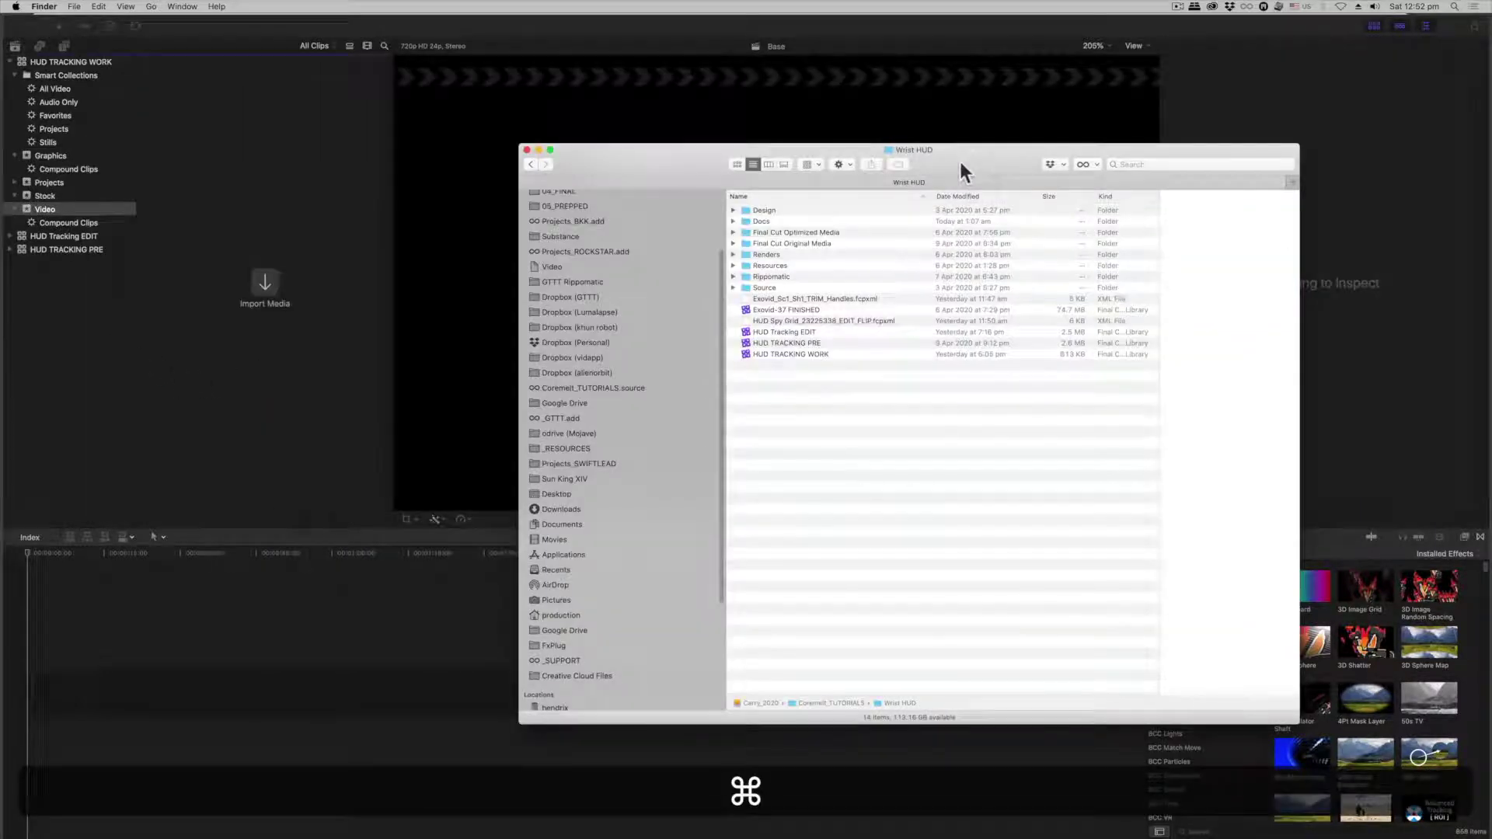
pyautogui.doubleClick(724, 286)
pyautogui.click(700, 633)
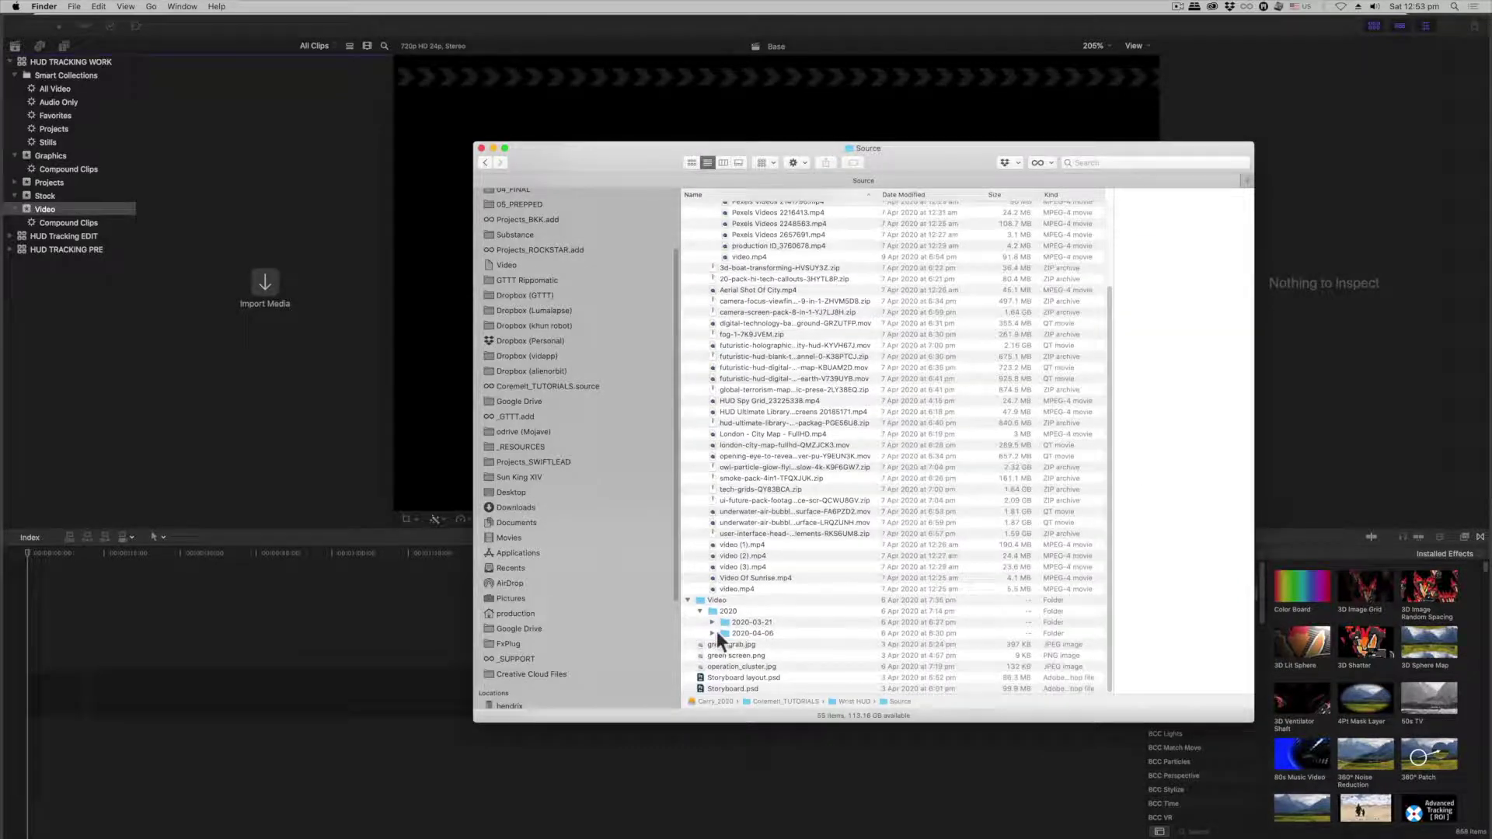
pyautogui.click(712, 633)
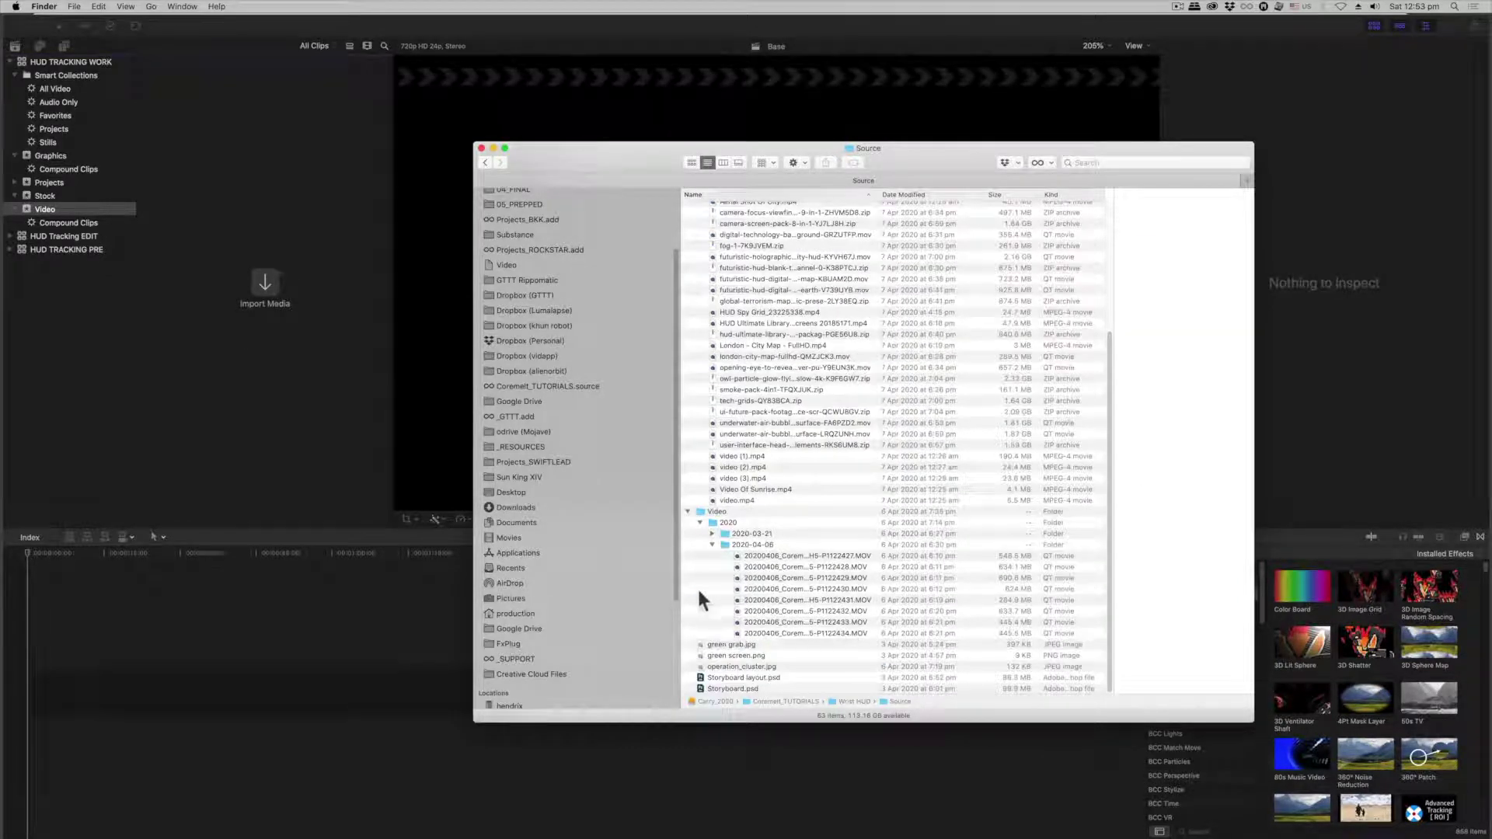
pyautogui.click(734, 544)
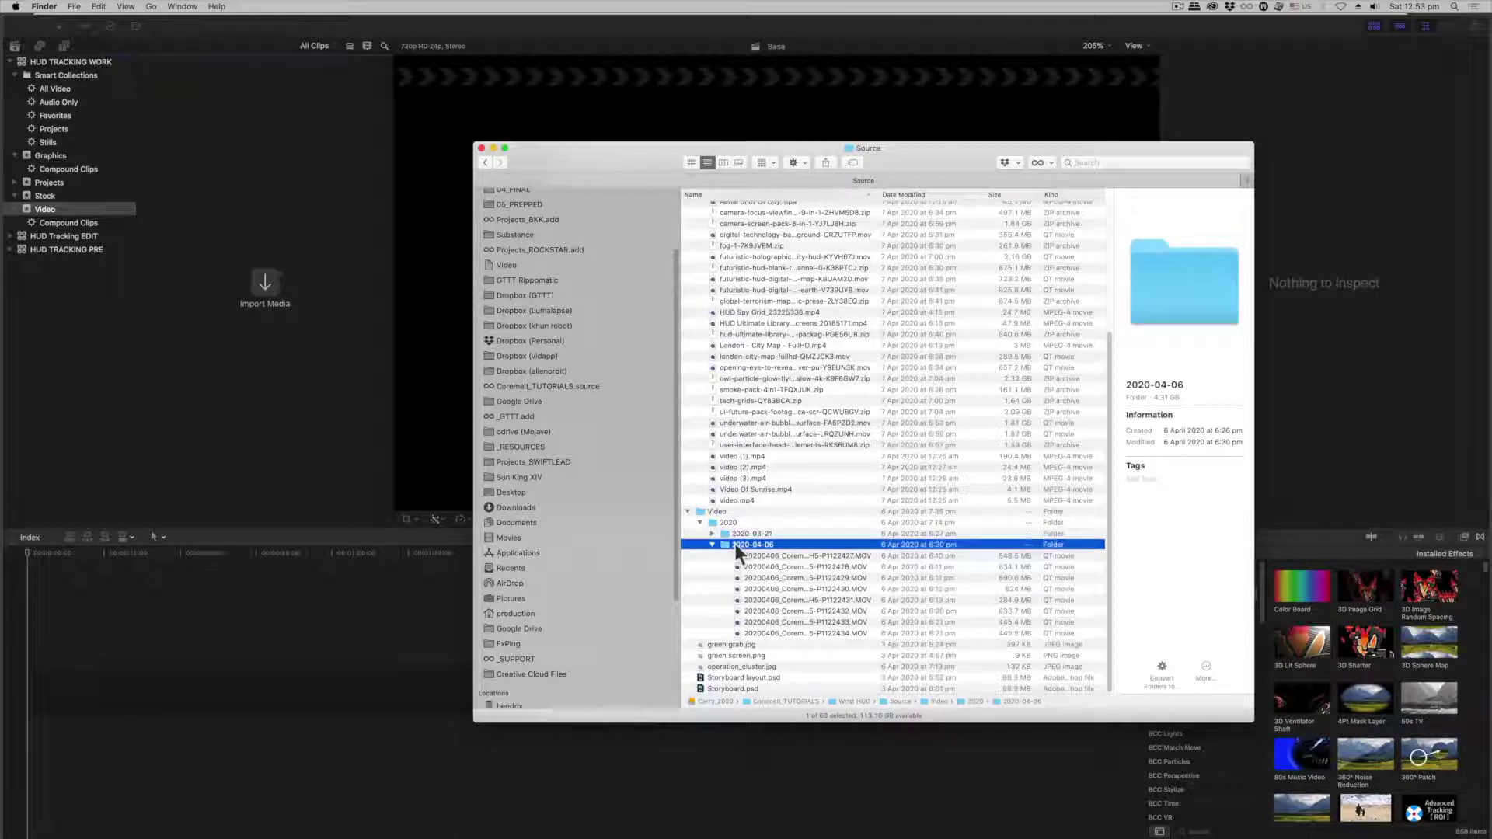
pyautogui.moveTo(702, 547); pyautogui.dragTo(43, 212)
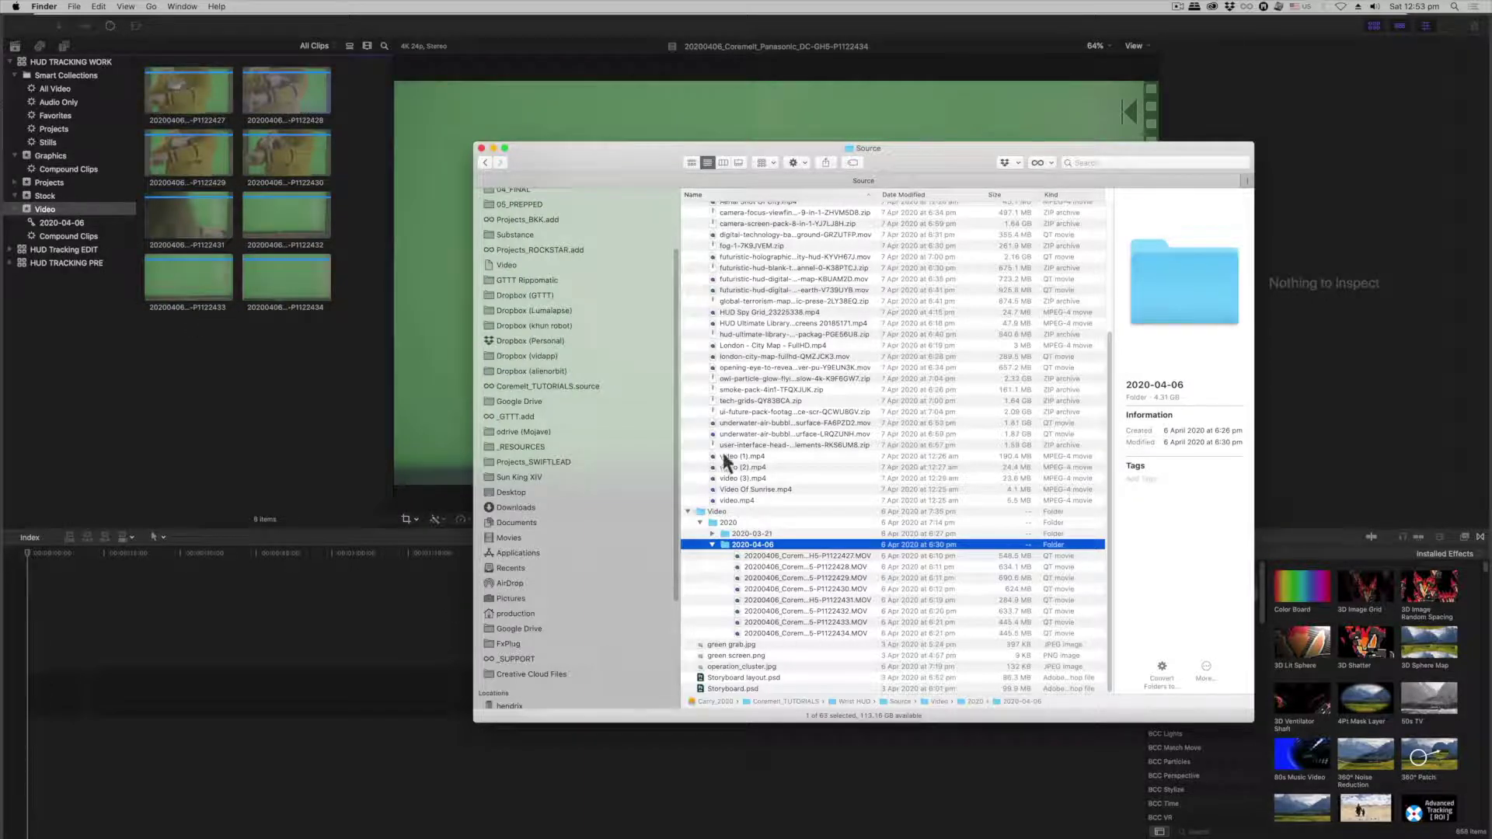
# Import the Pexels folder from the Source folder's Stock directory into the Stock event
pyautogui.scroll(5, 821, 482)
pyautogui.click(709, 276)
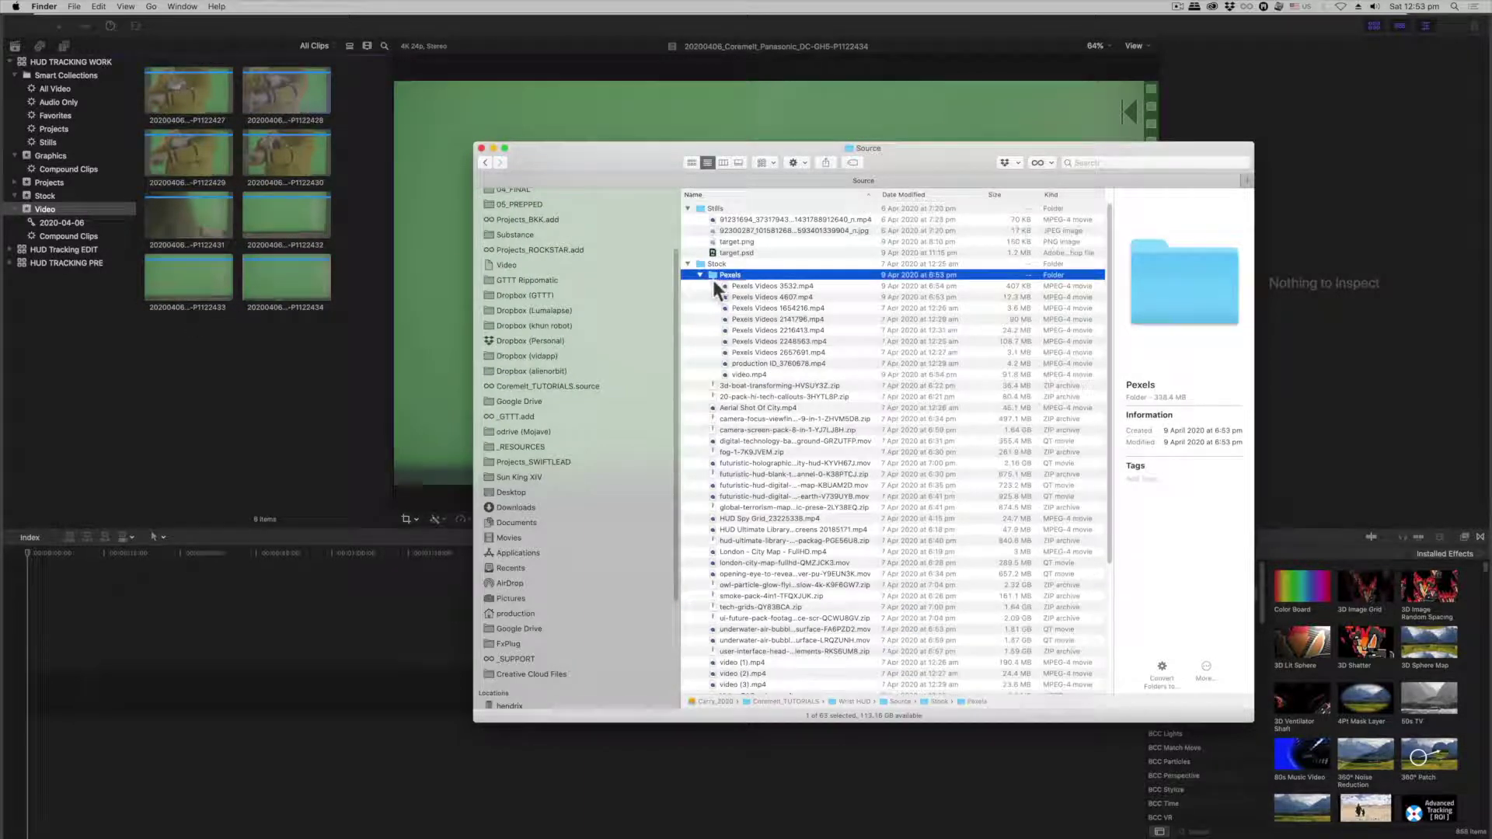
pyautogui.moveTo(716, 287); pyautogui.dragTo(43, 199)
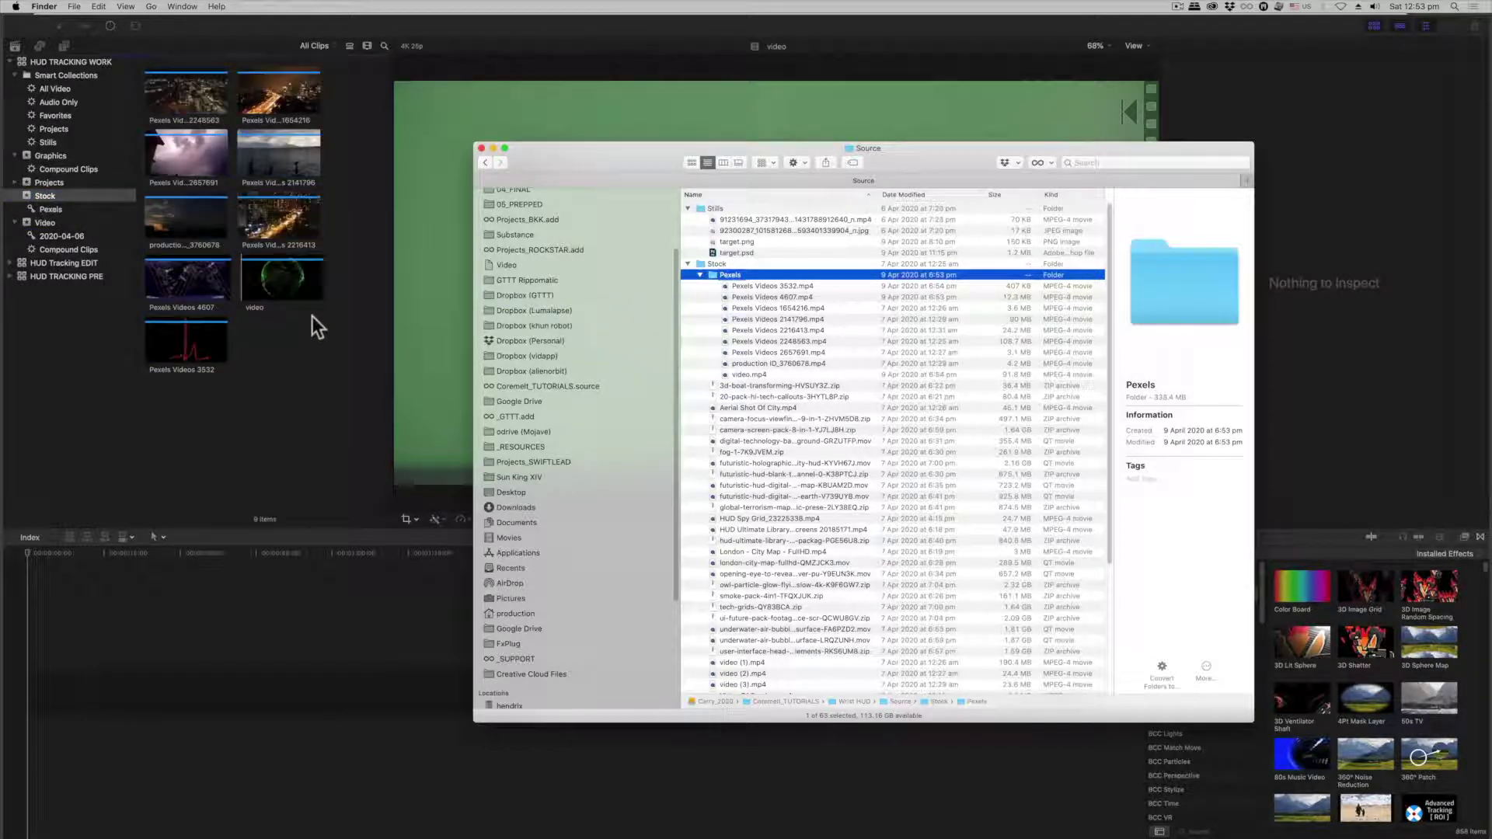
# Import target.png from the Stills folder into the Graphics event and check the event's contents
pyautogui.moveTo(752, 244); pyautogui.dragTo(50, 155)
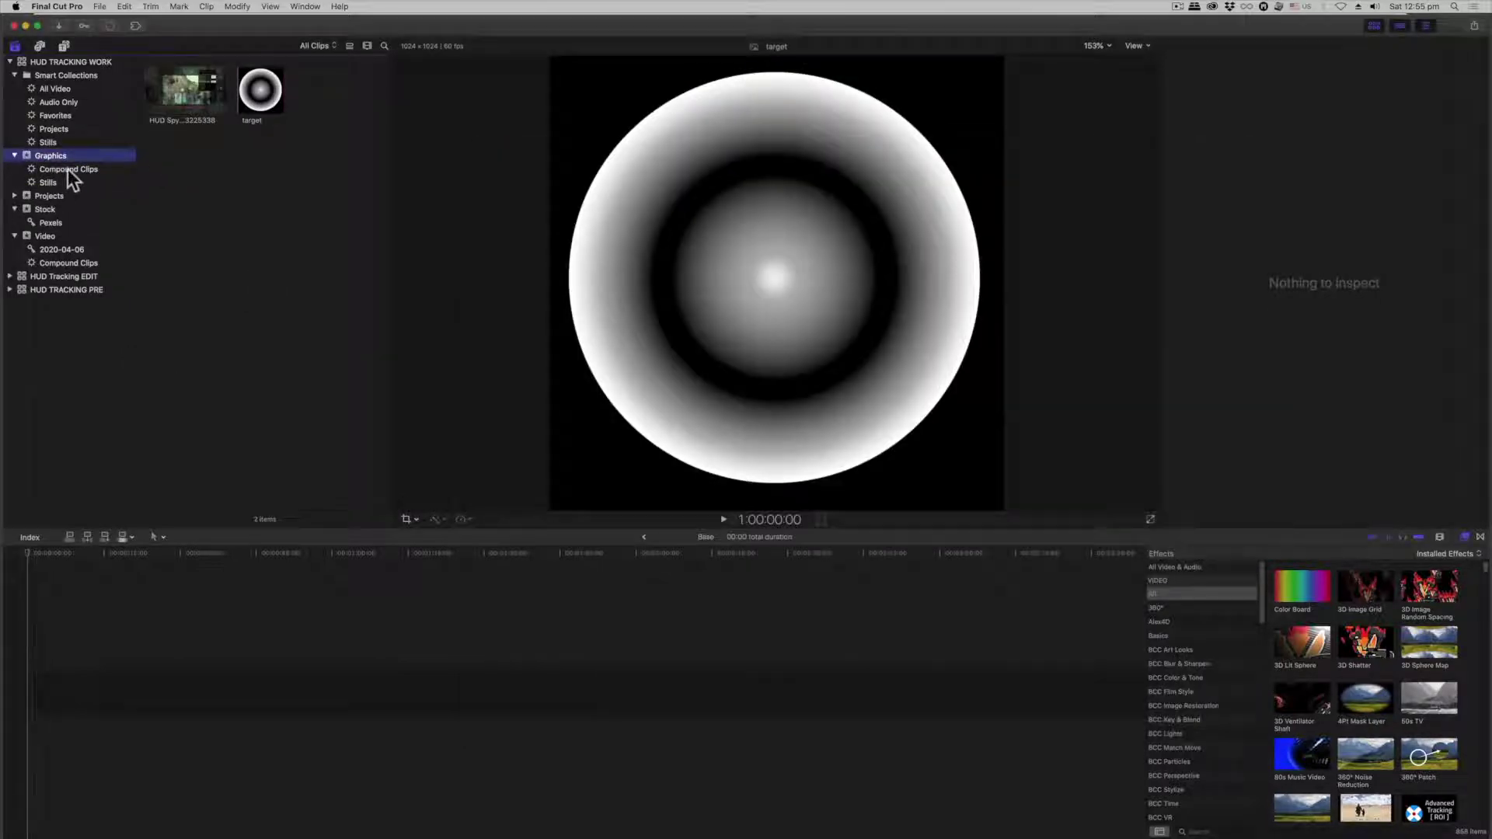
pyautogui.click(69, 169)
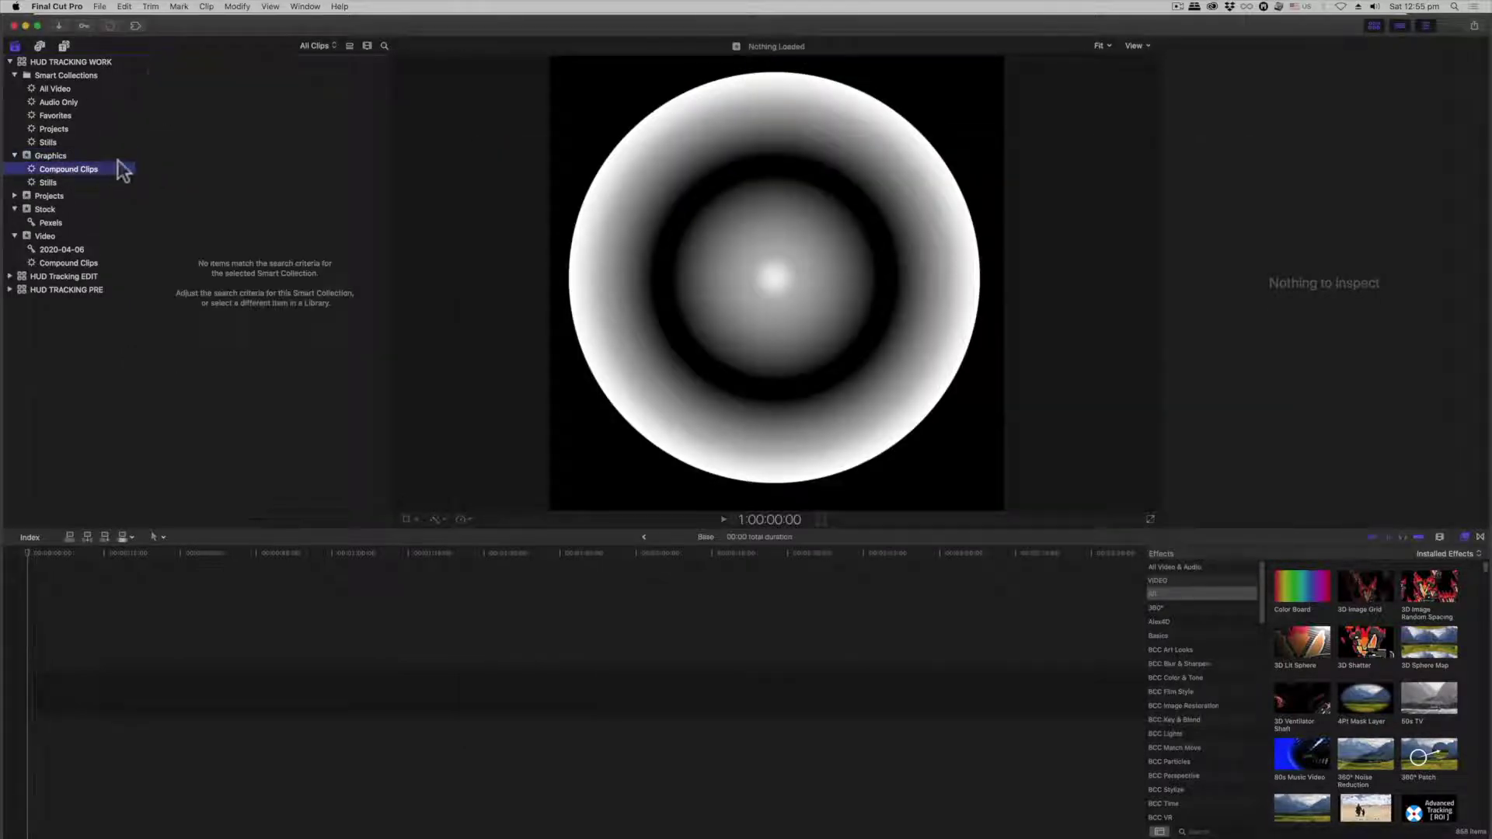
pyautogui.click(62, 157)
# Set the Camera LUT of clip 20200406_Coremelt_Panasonic_DC-GH5-P1122427 to Panasonic V-Log
pyautogui.click(179, 104)
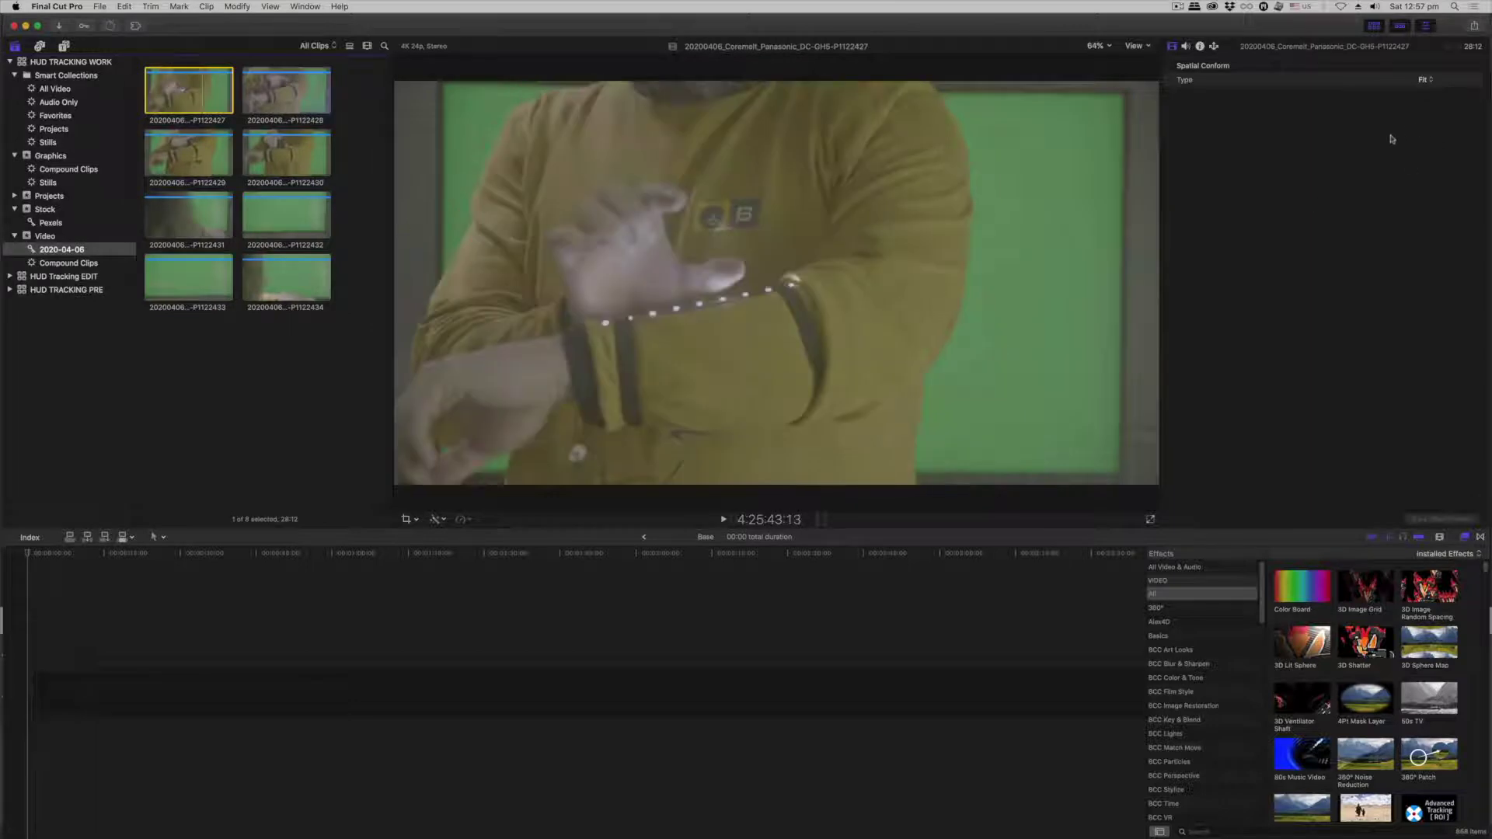
pyautogui.click(1202, 47)
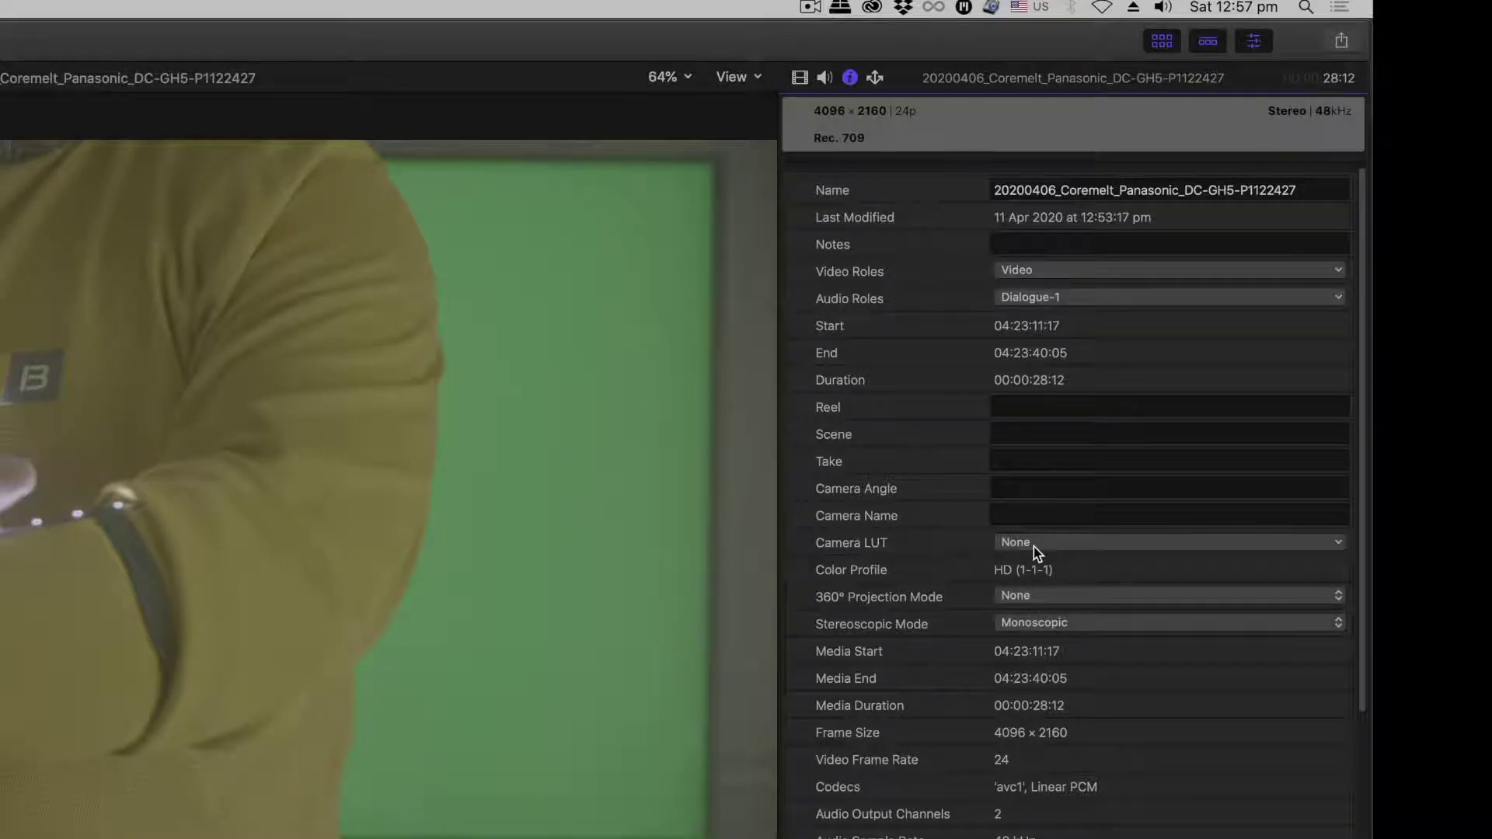
pyautogui.click(1306, 308)
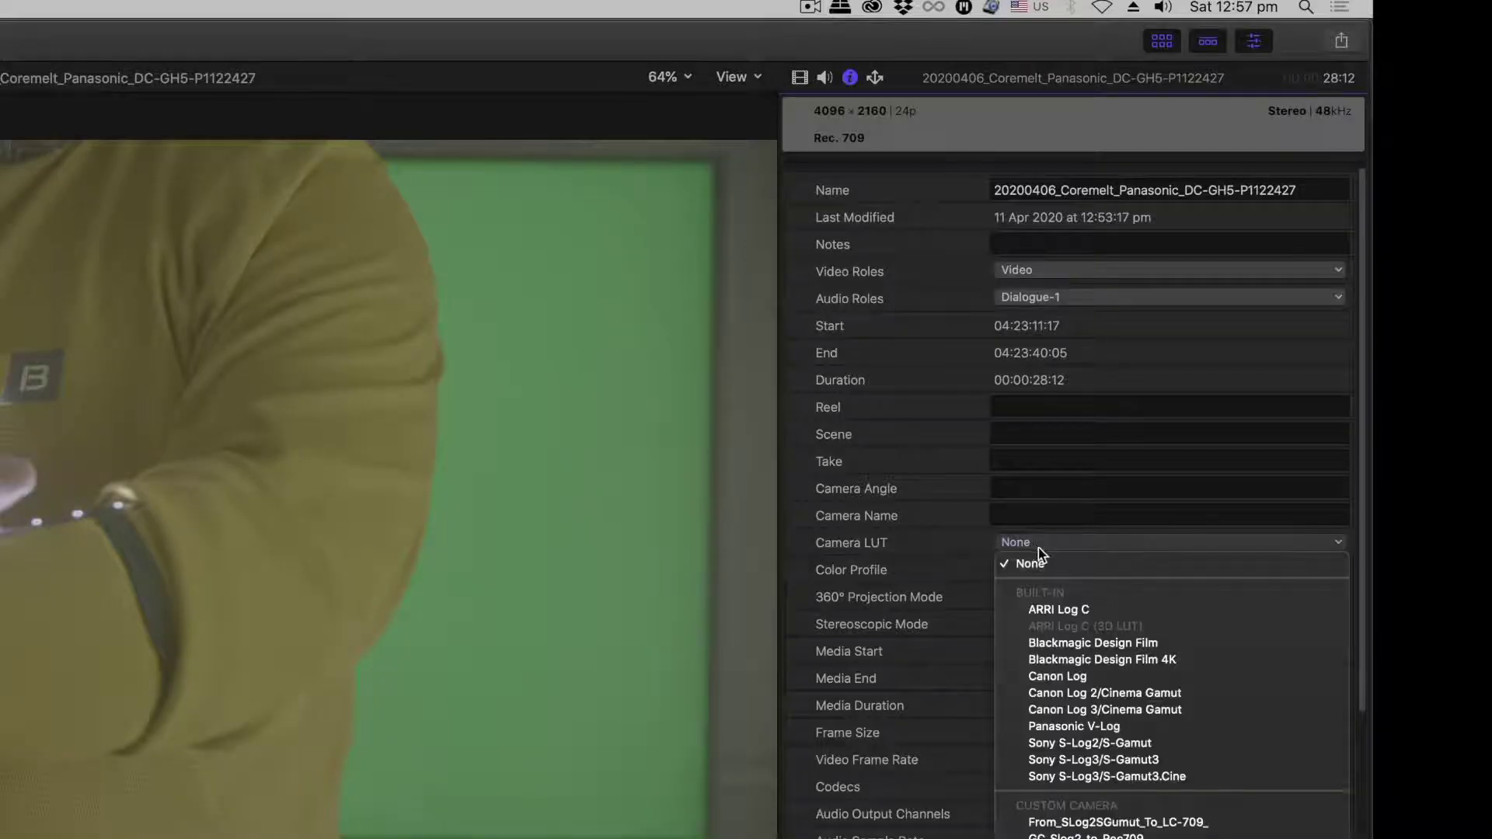
pyautogui.click(1104, 726)
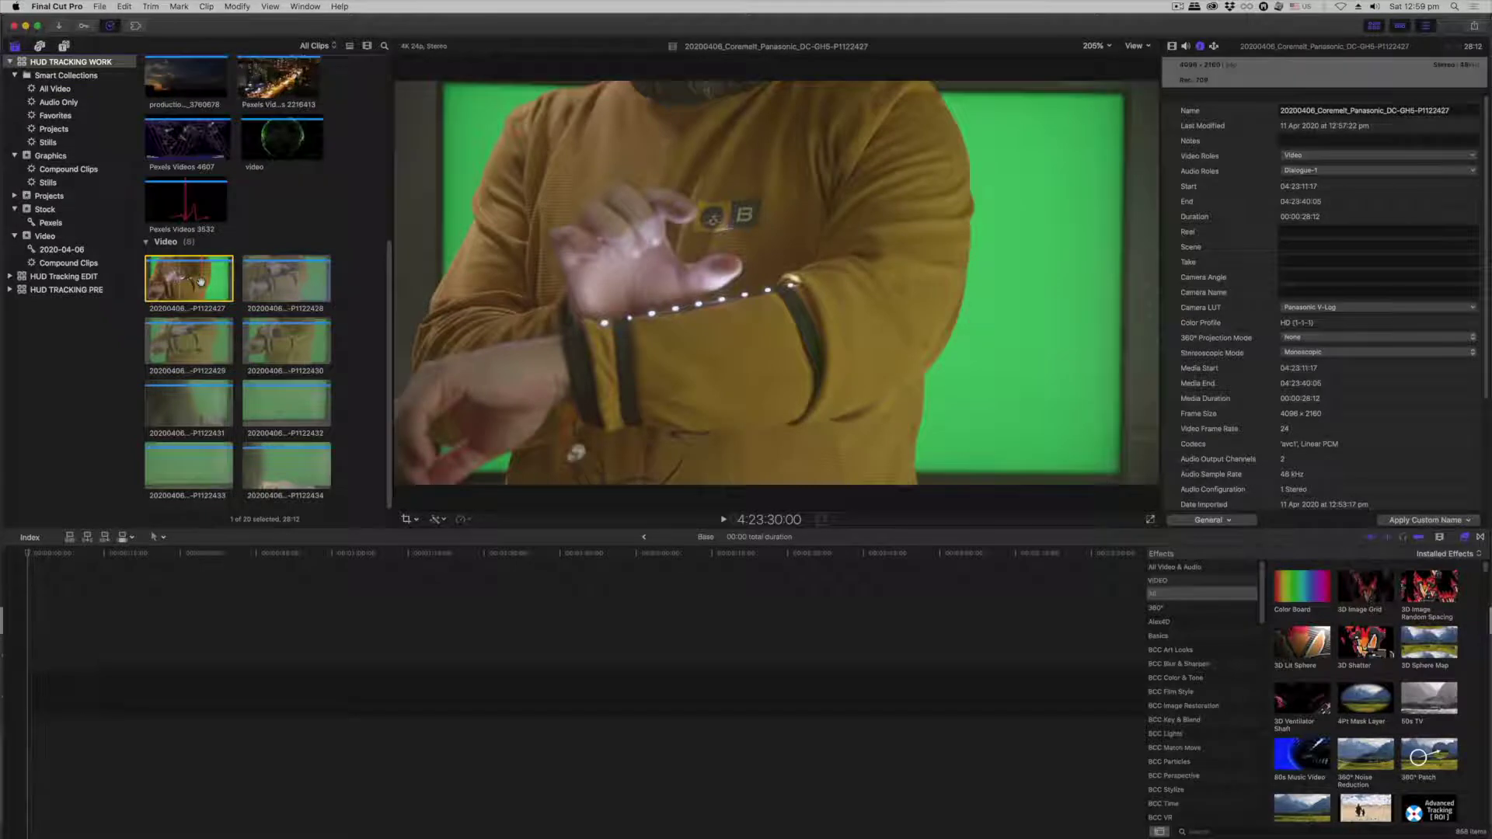
# Transcode the P1122427 green-screen clip to optimized media and check the background task's progress
pyautogui.rightClick(201, 285)
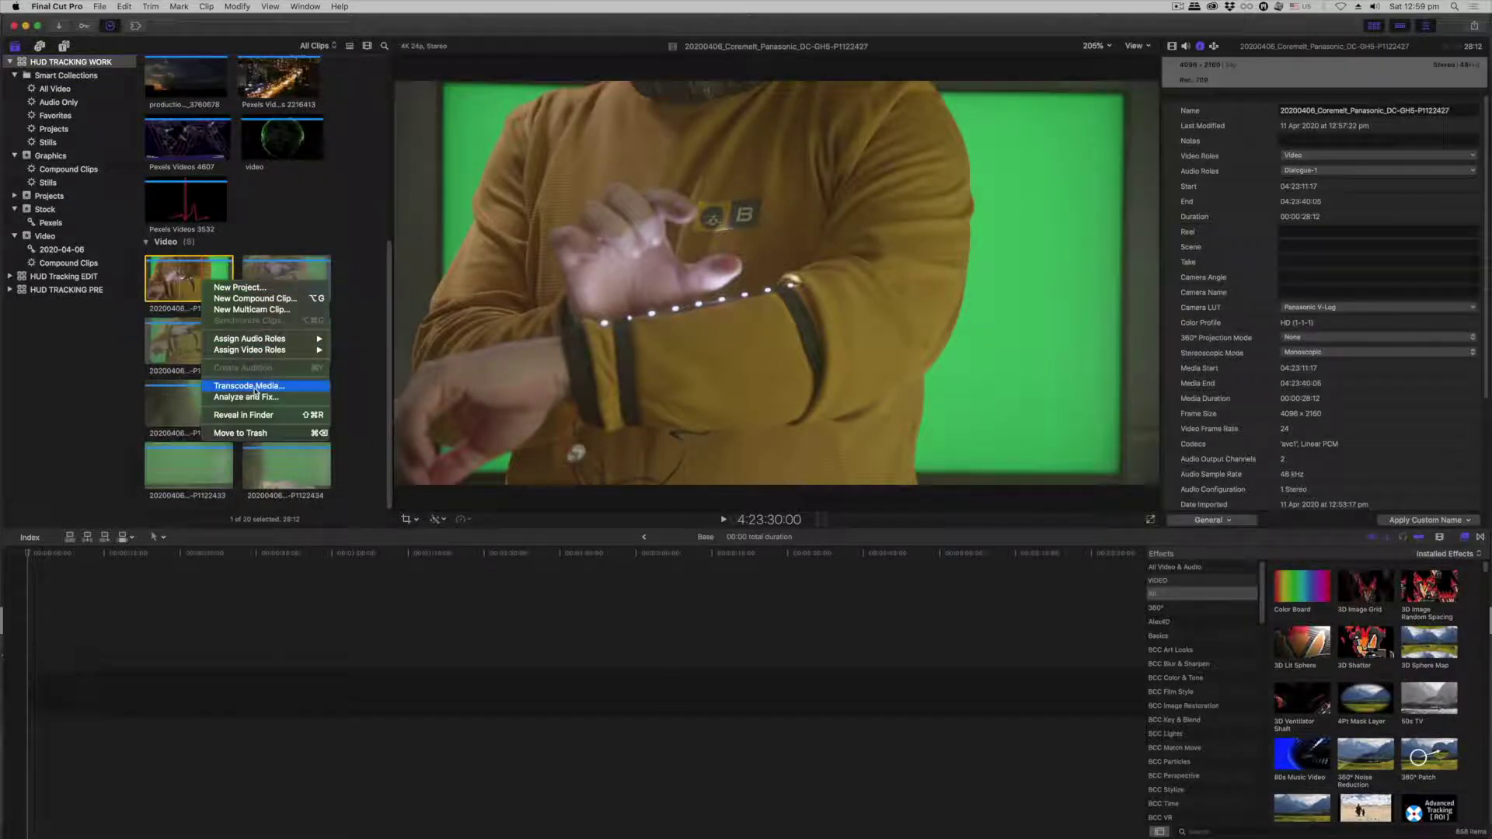
pyautogui.click(663, 319)
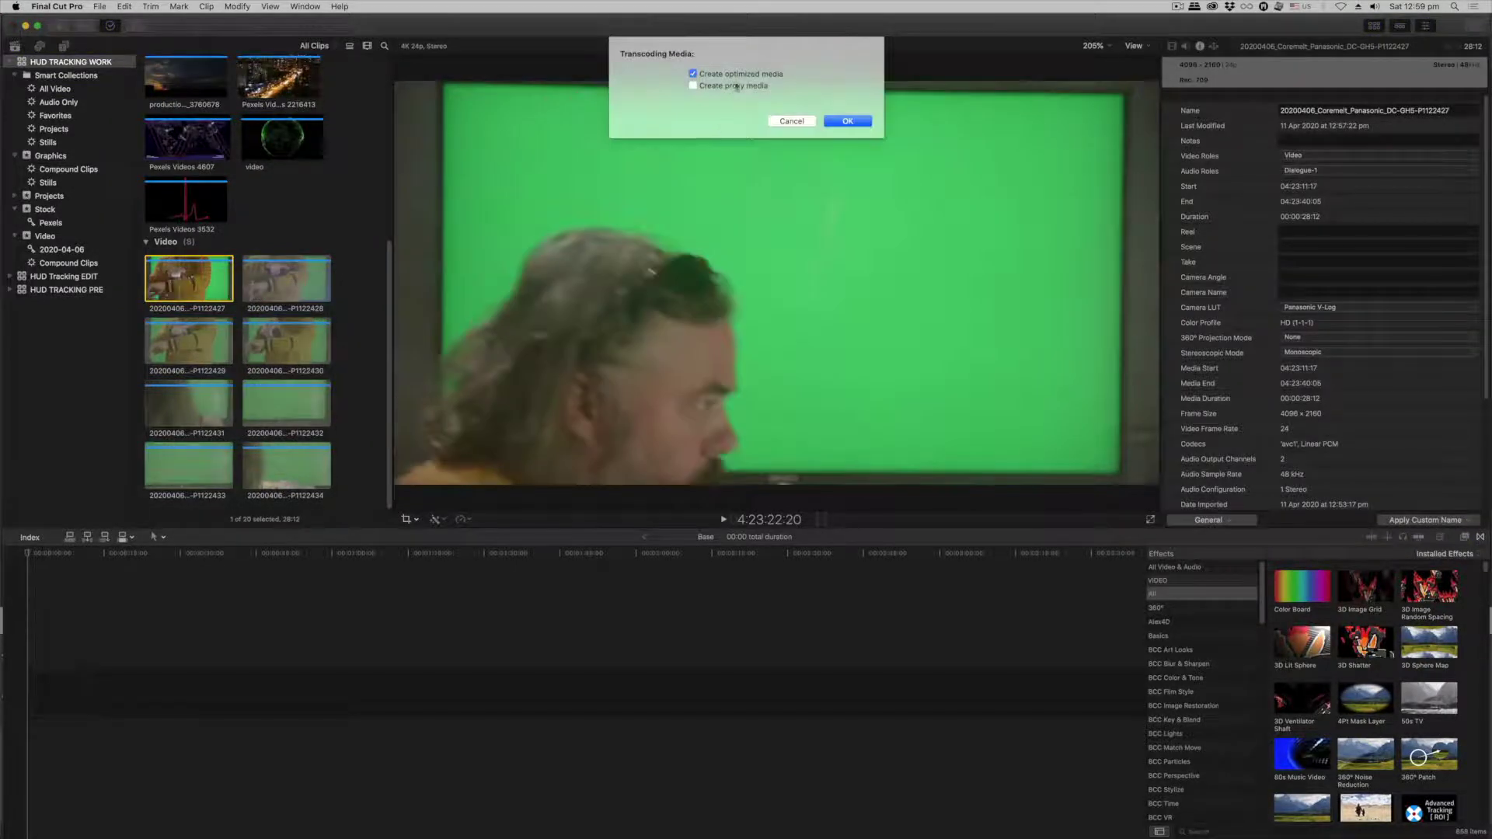
pyautogui.click(847, 122)
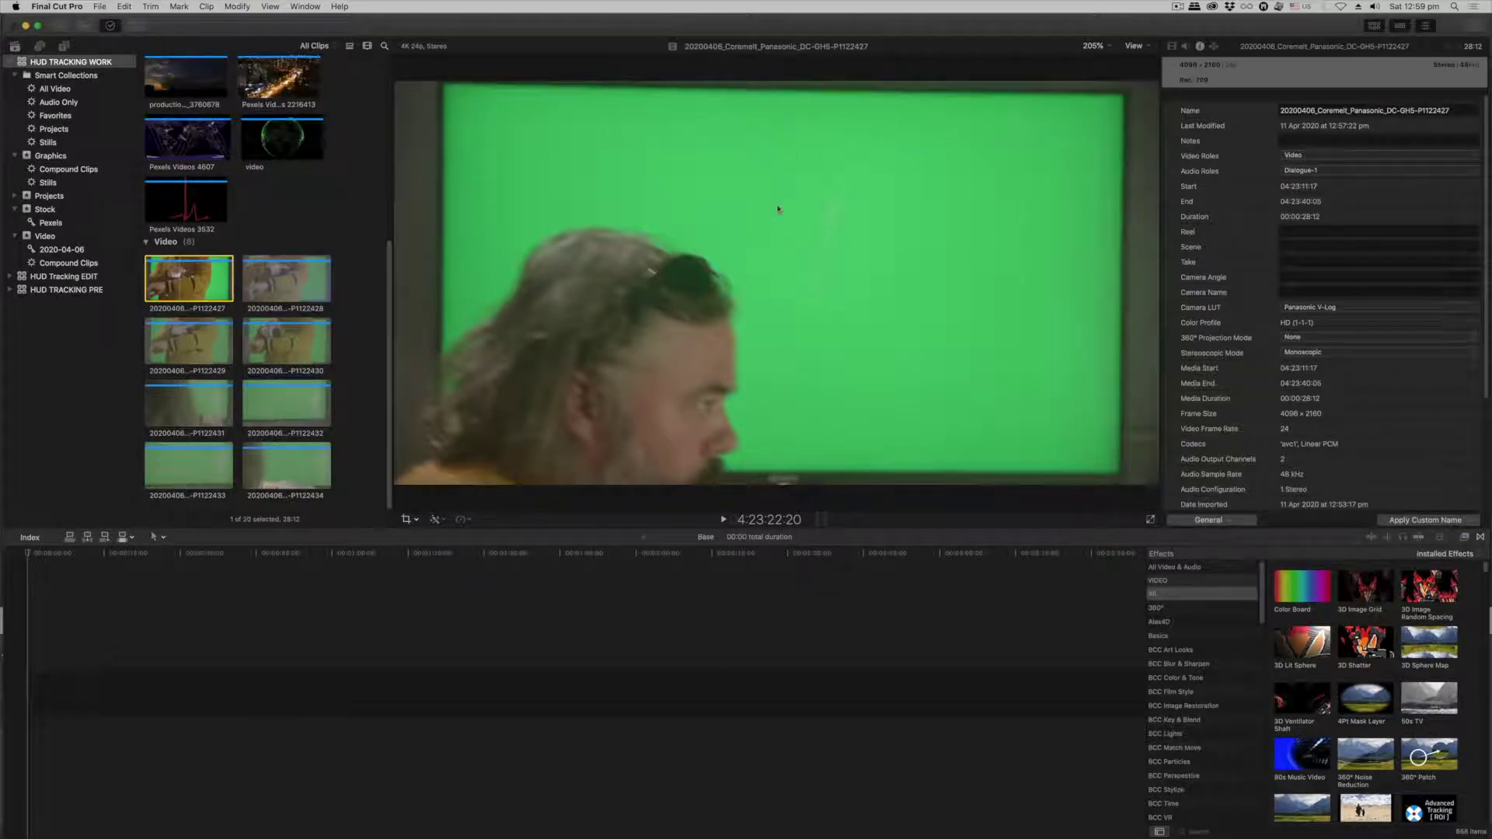
pyautogui.click(107, 26)
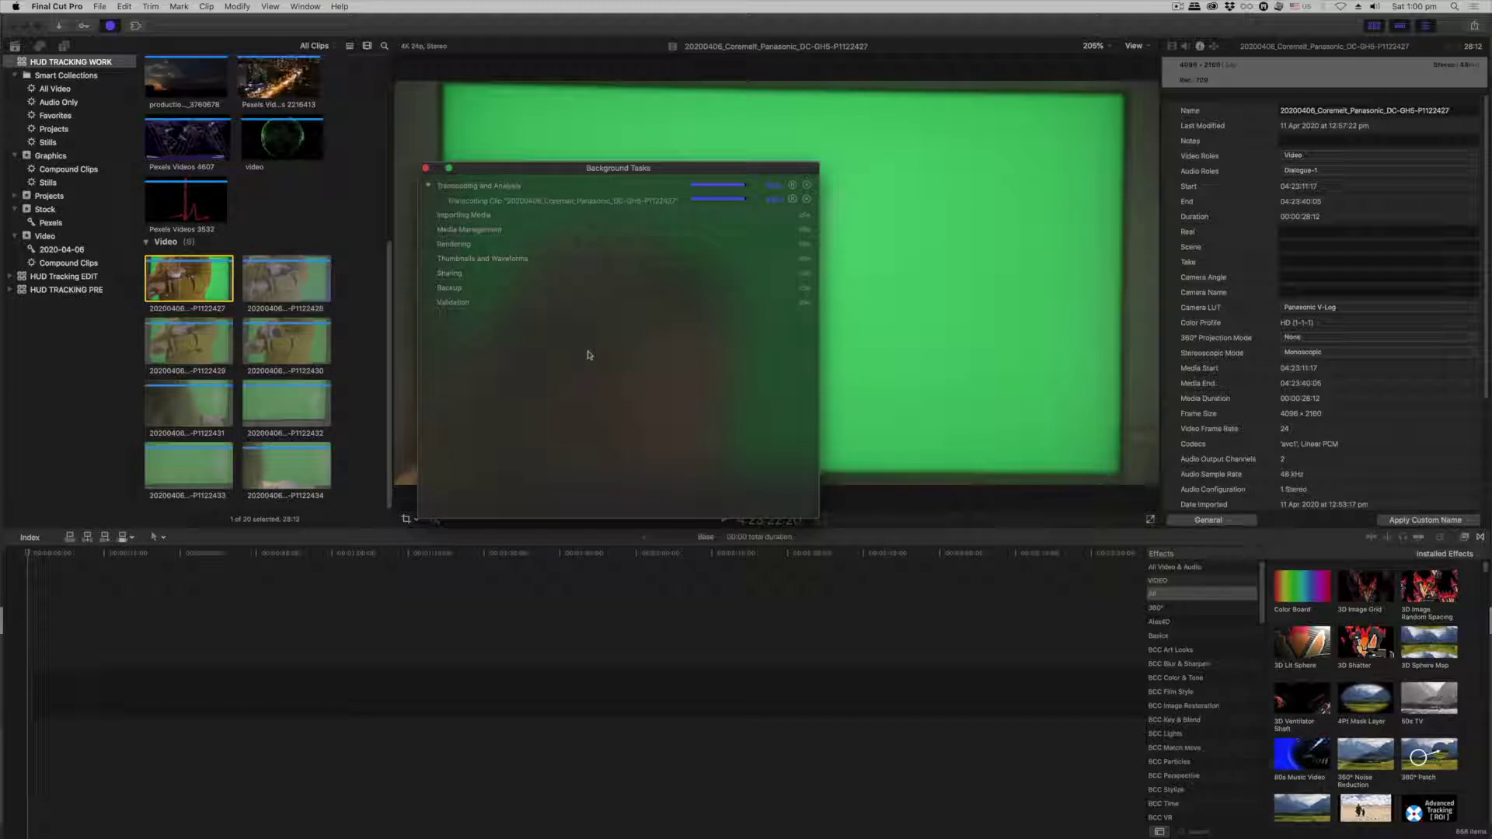
pyautogui.click(425, 168)
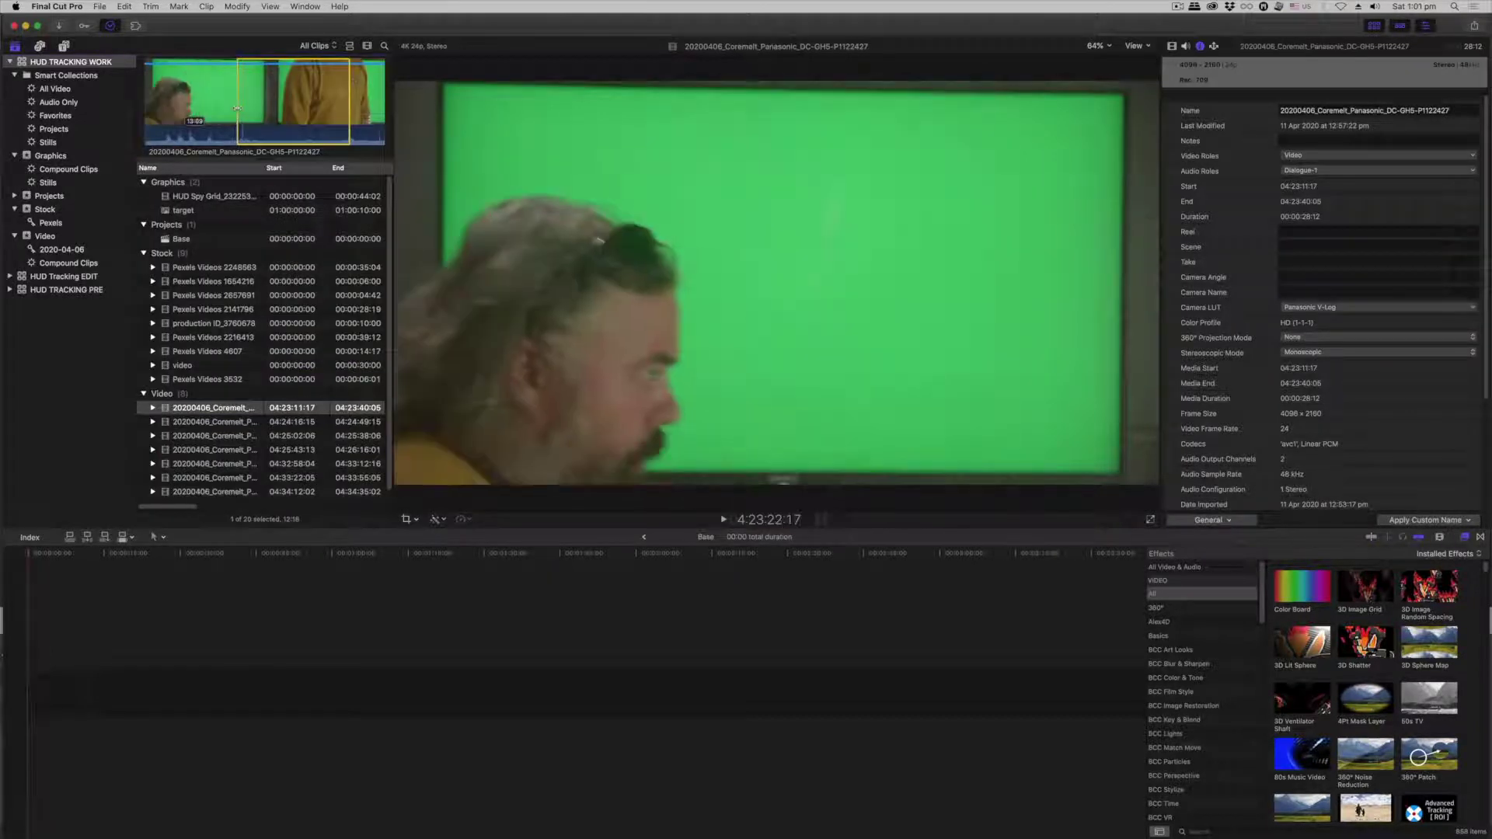
# Adjust the range selected in the P1122427 clip and create a project named Shot01_Wrist-HUD from it
pyautogui.moveTo(237, 108); pyautogui.dragTo(242, 109)
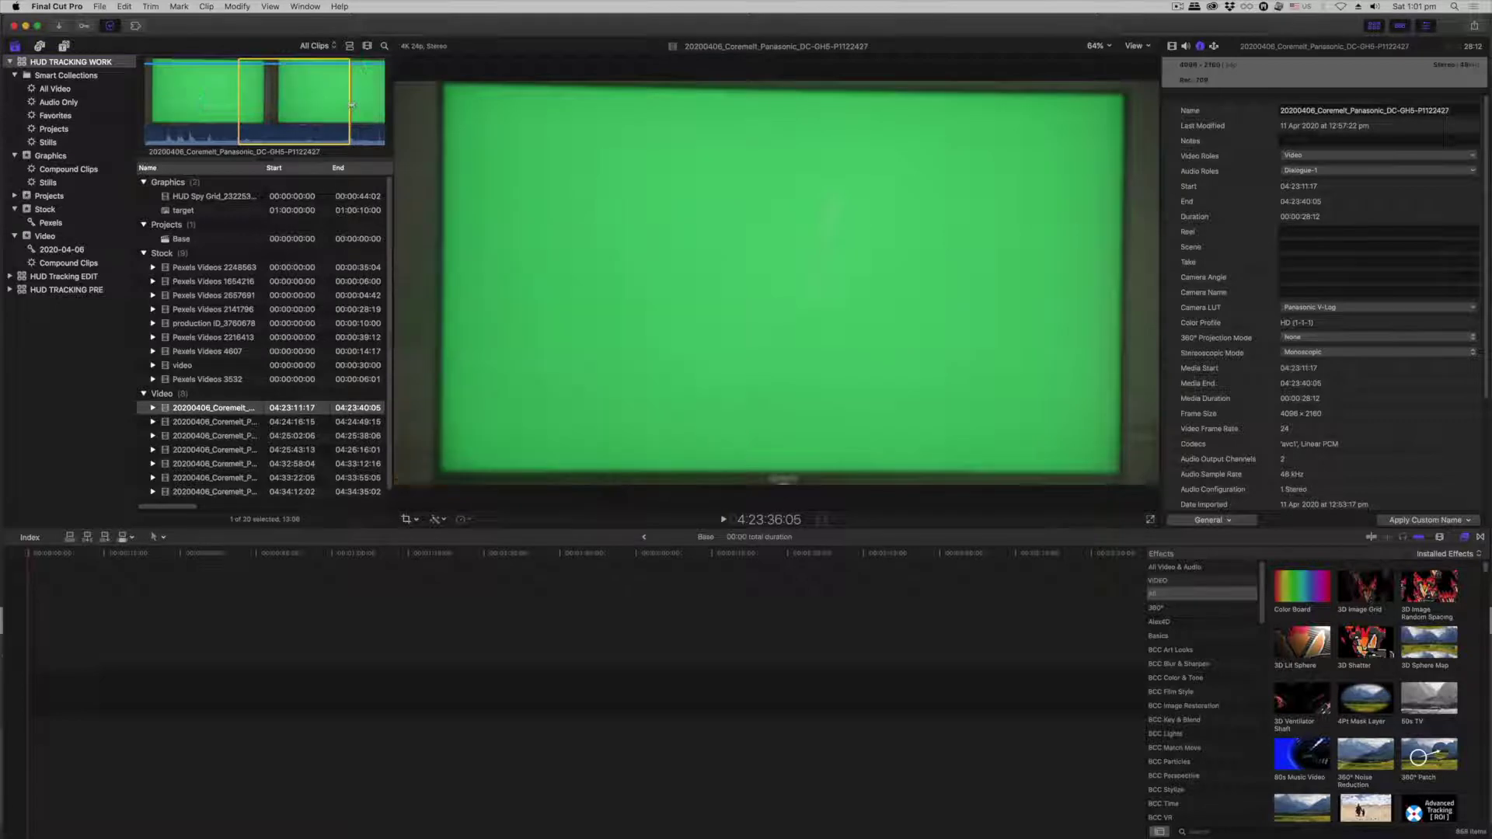
pyautogui.moveTo(350, 107); pyautogui.dragTo(357, 107)
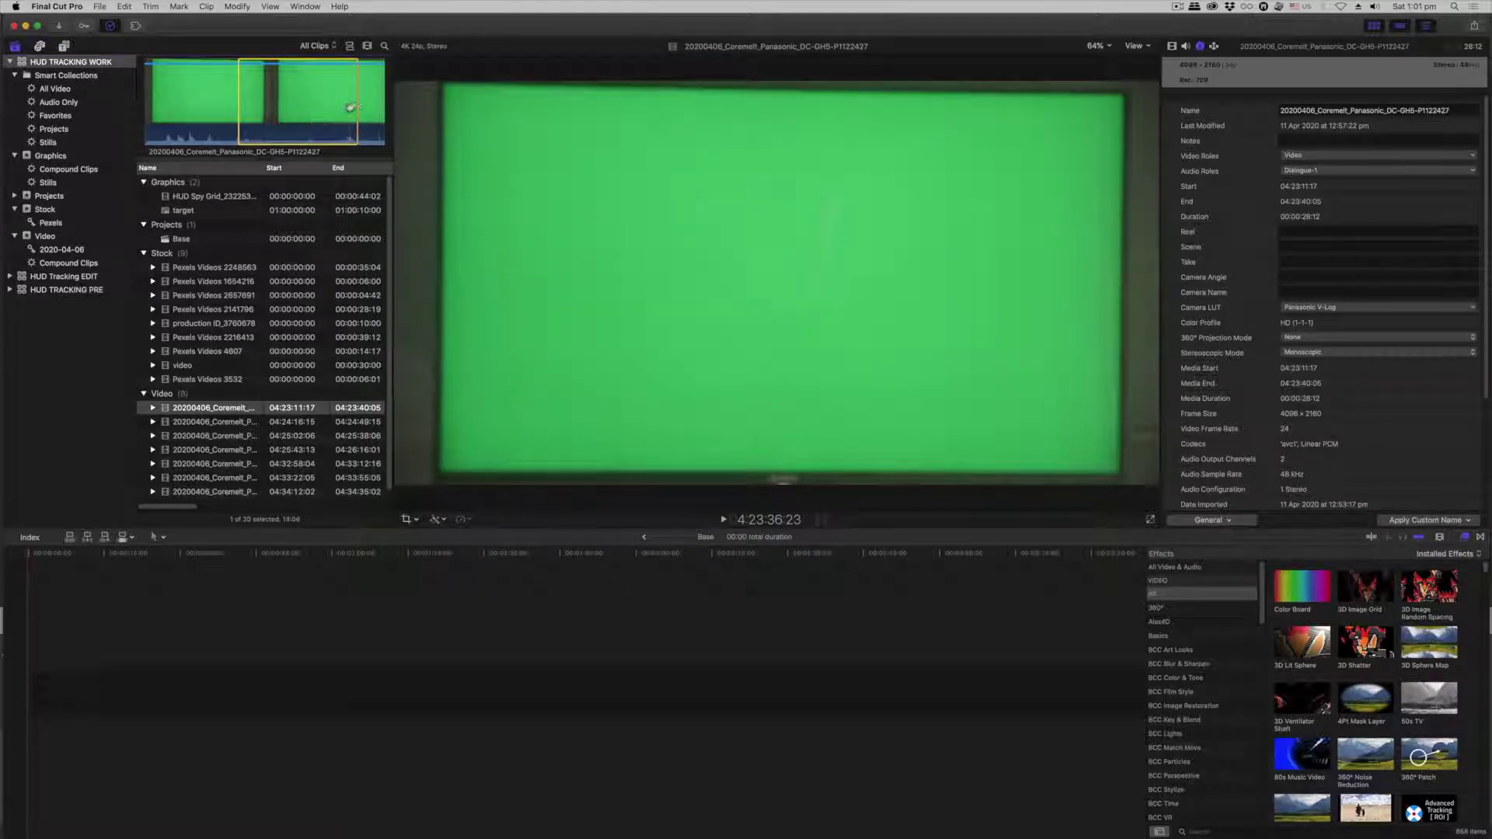
pyautogui.rightClick(306, 110)
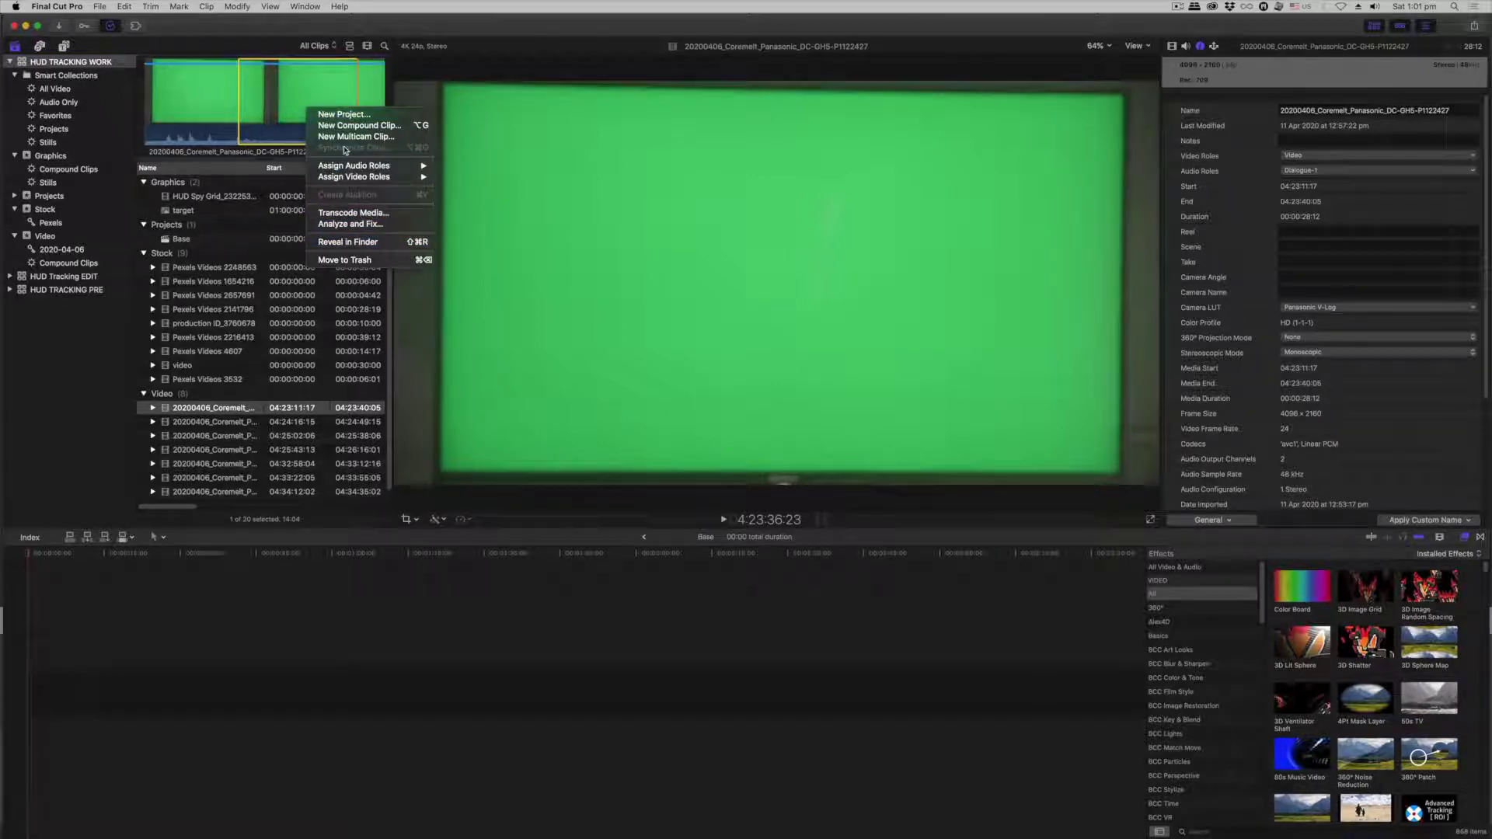
pyautogui.click(342, 115)
pyautogui.write('Shot10')
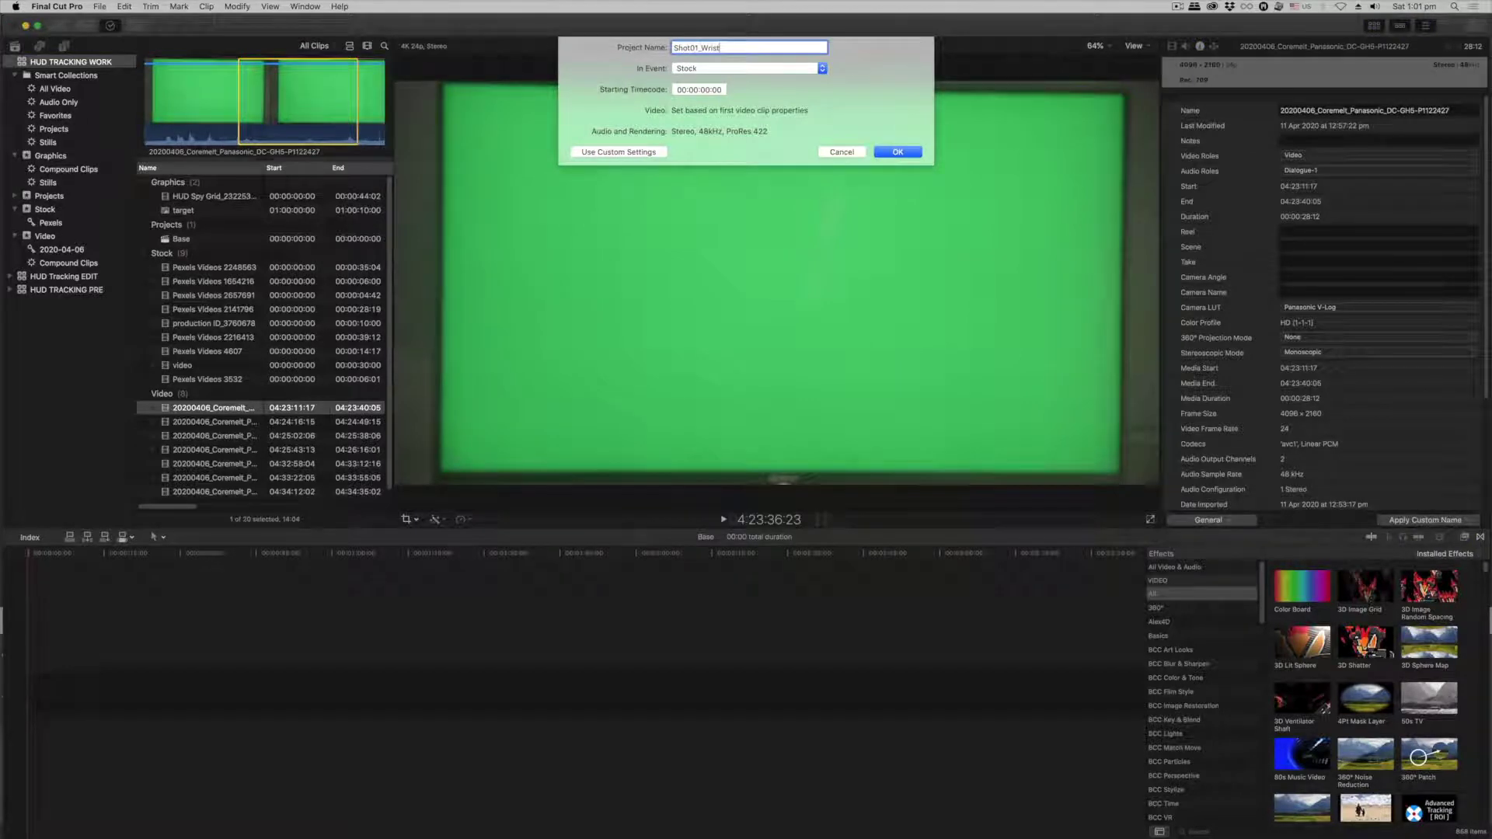
pyautogui.click(897, 152)
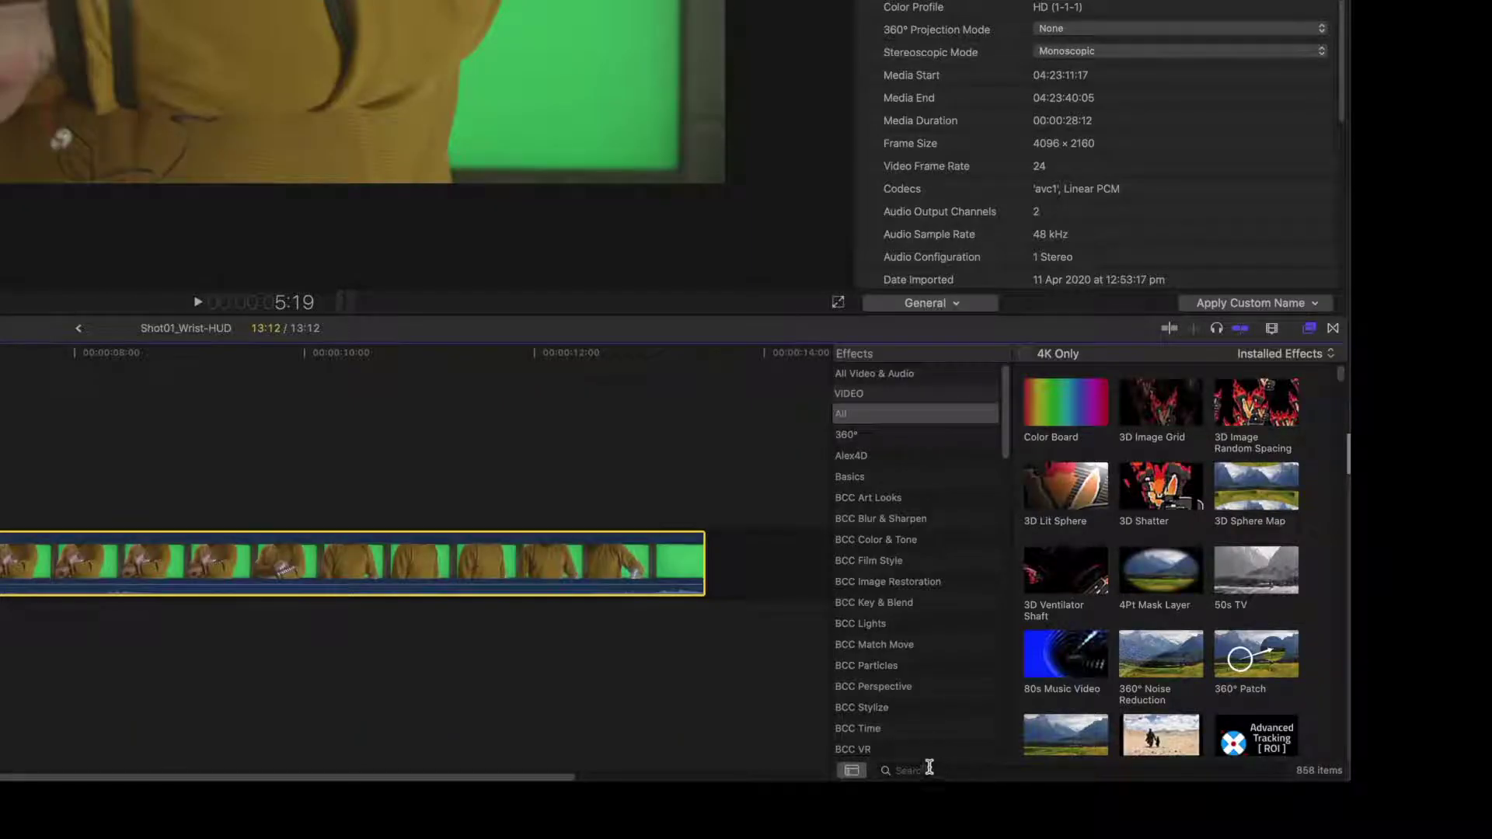
# Find the Keyer effect and apply it to the green-screen clip in the timeline
pyautogui.click(1211, 833)
pyautogui.write('Keyer')
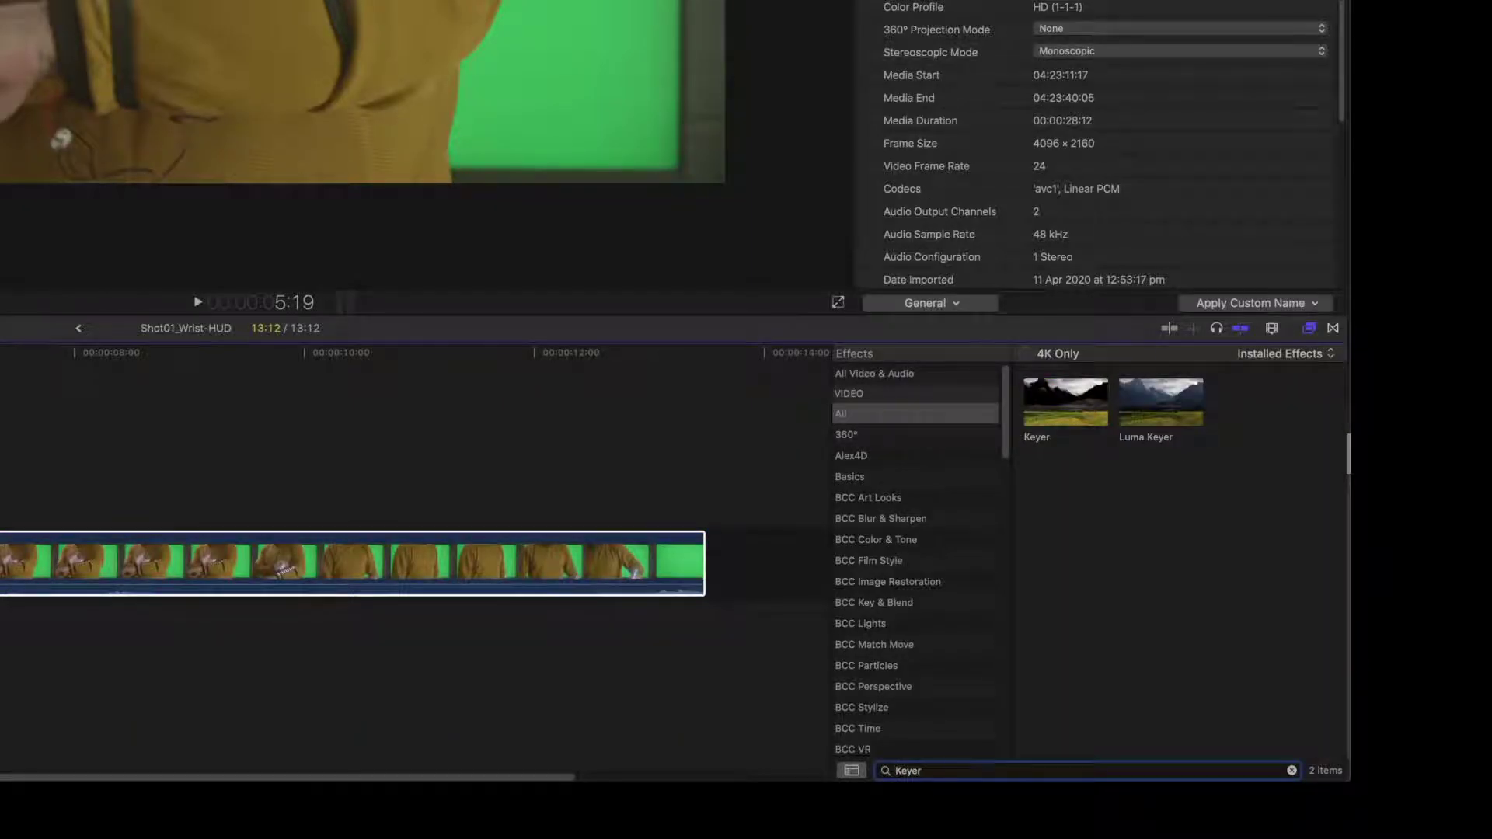
pyautogui.click(1089, 394)
pyautogui.moveTo(1057, 430); pyautogui.dragTo(17, 556)
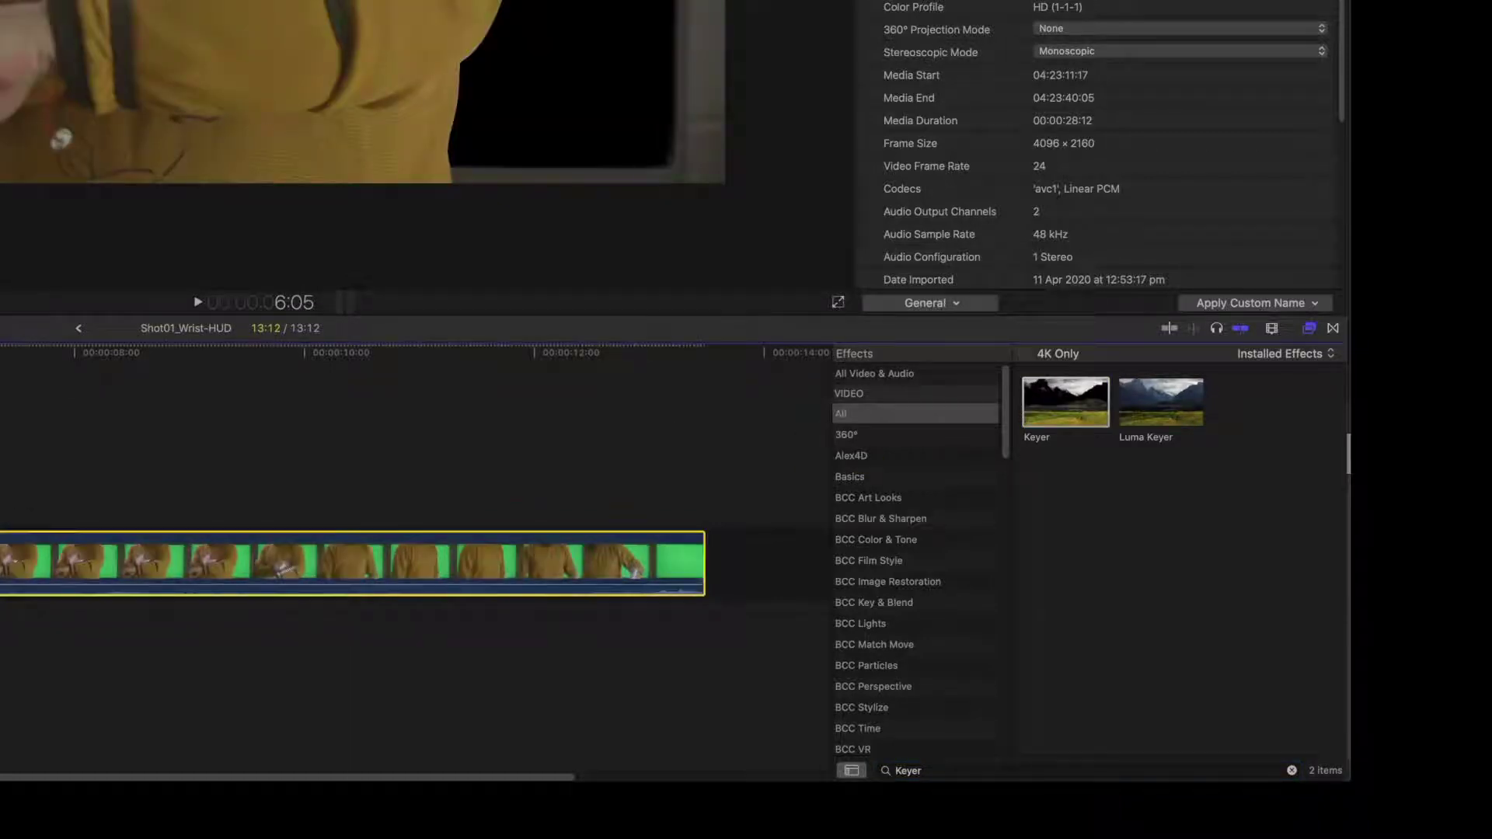
# Place the C2 TrackX Simple Tracker generator above the keyed clip, starting at the beginning of the timeline
pyautogui.click(64, 46)
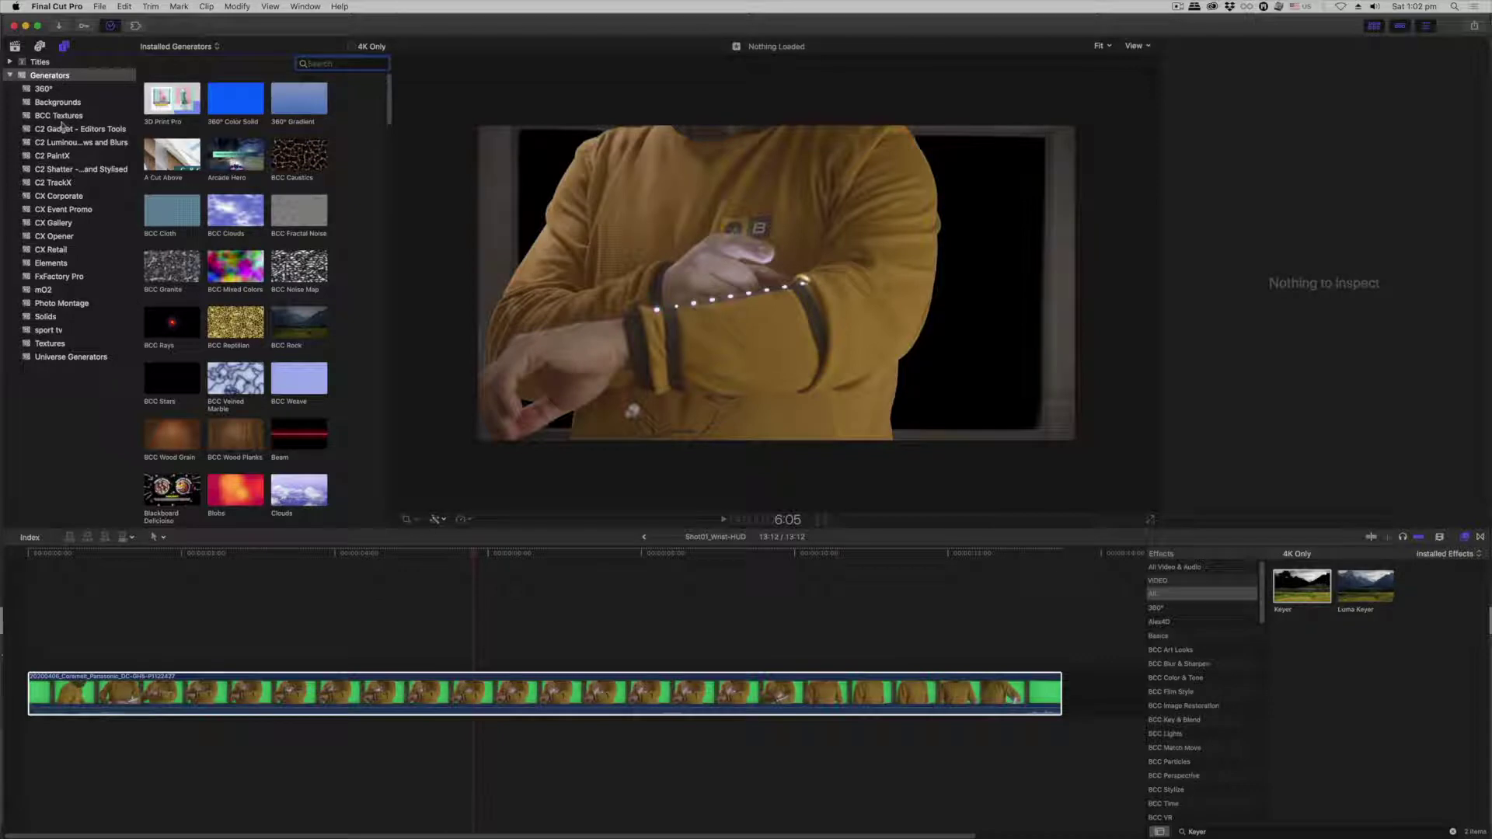
pyautogui.click(79, 184)
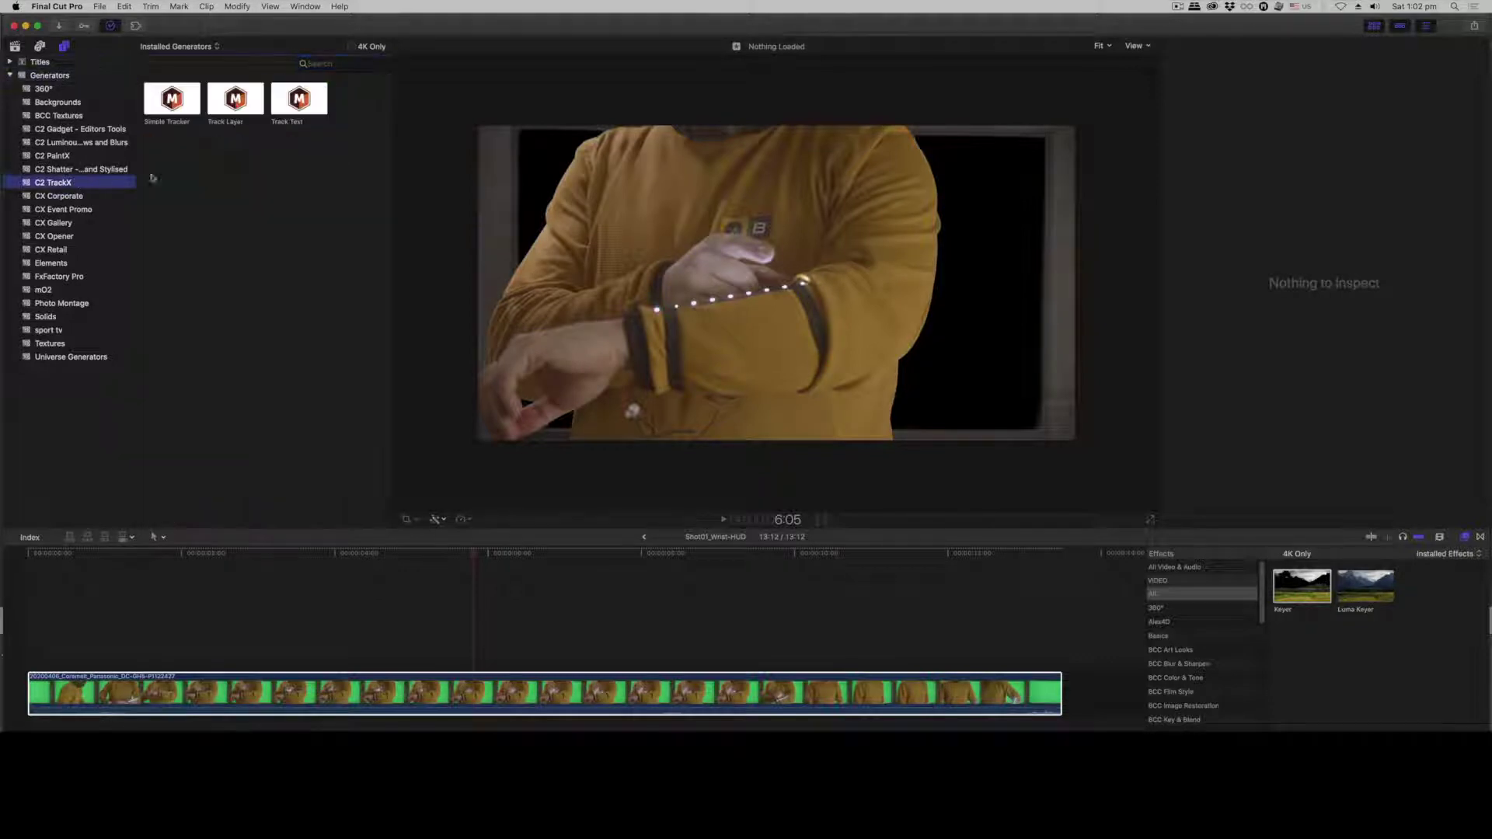
pyautogui.moveTo(172, 99); pyautogui.dragTo(26, 645)
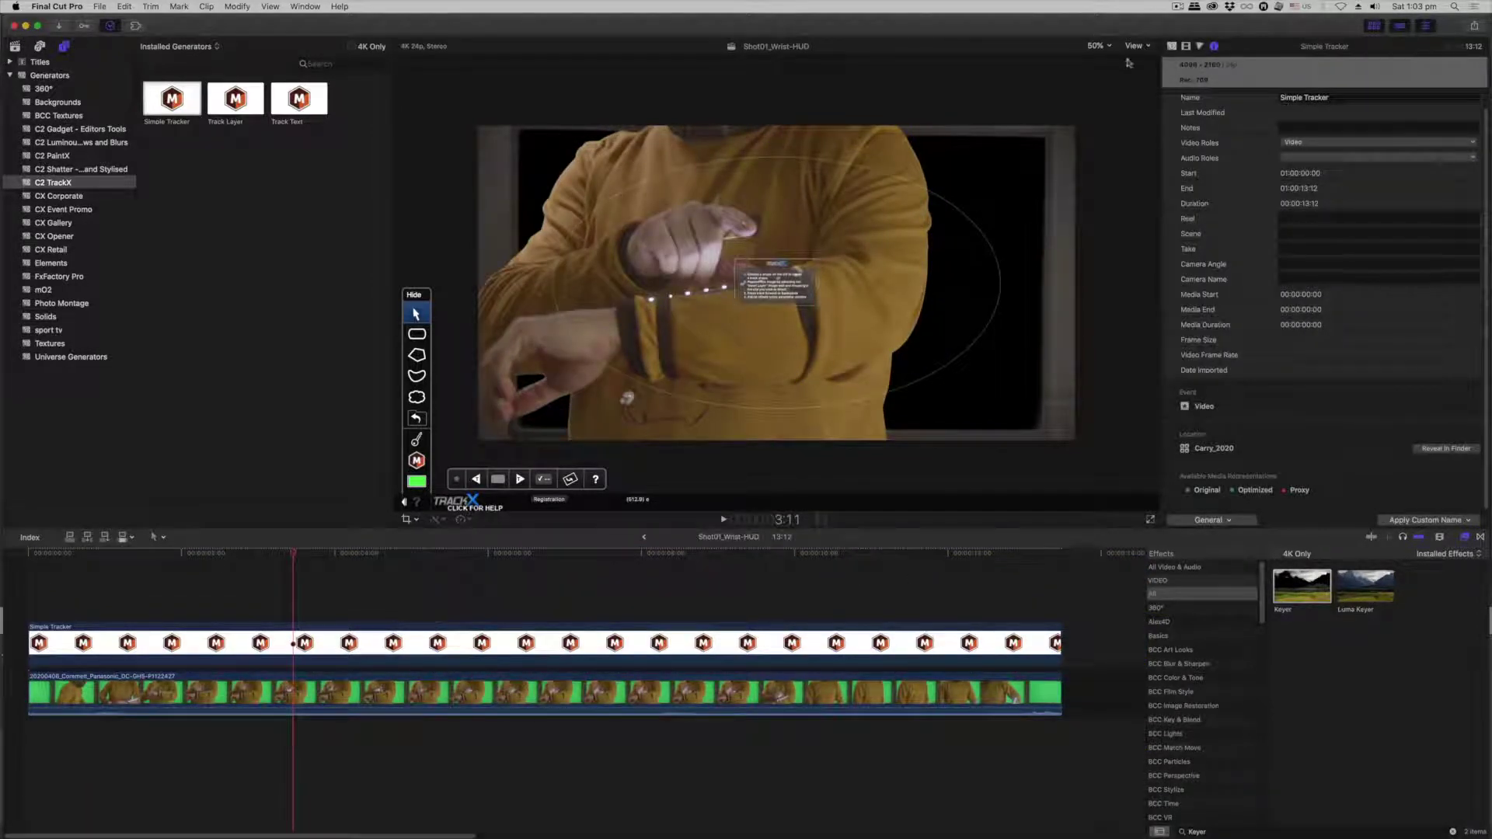
# Mark the frame at 3:03 and draw a polygon track shape around the row of lights on the sleeve
pyautogui.click(1105, 46)
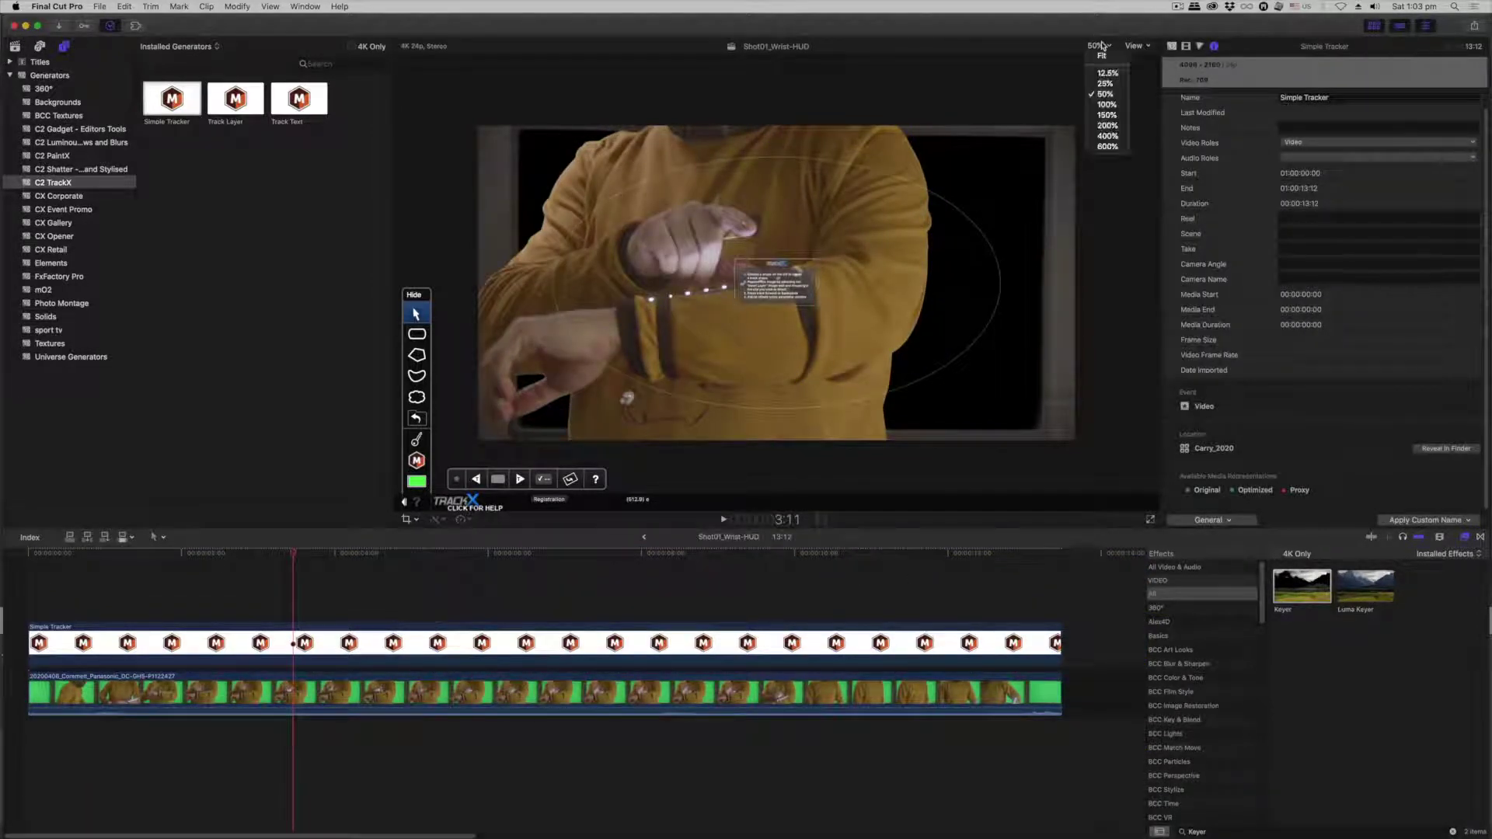
pyautogui.click(1105, 106)
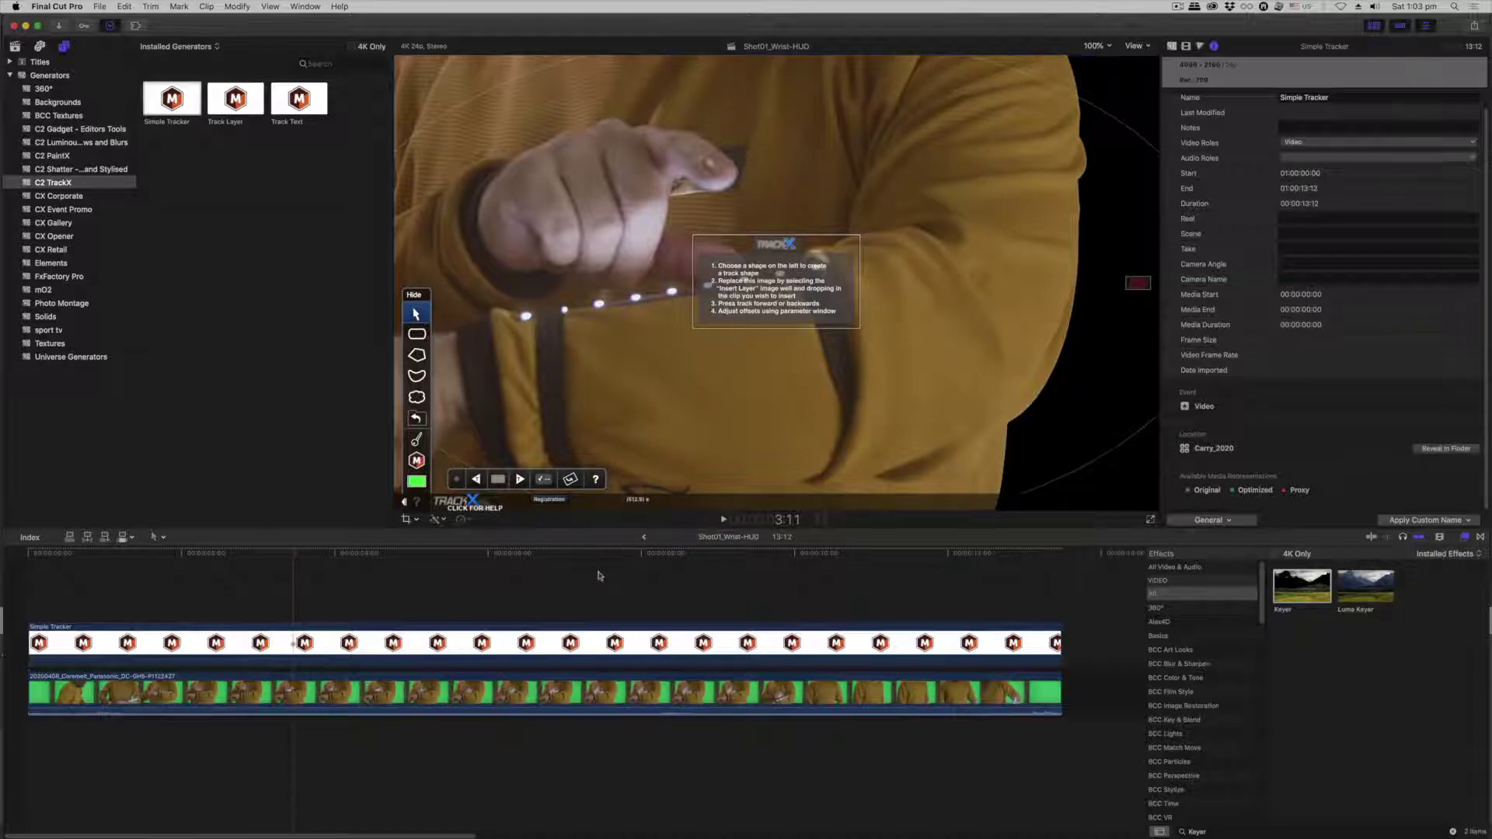
pyautogui.press('super+minus')
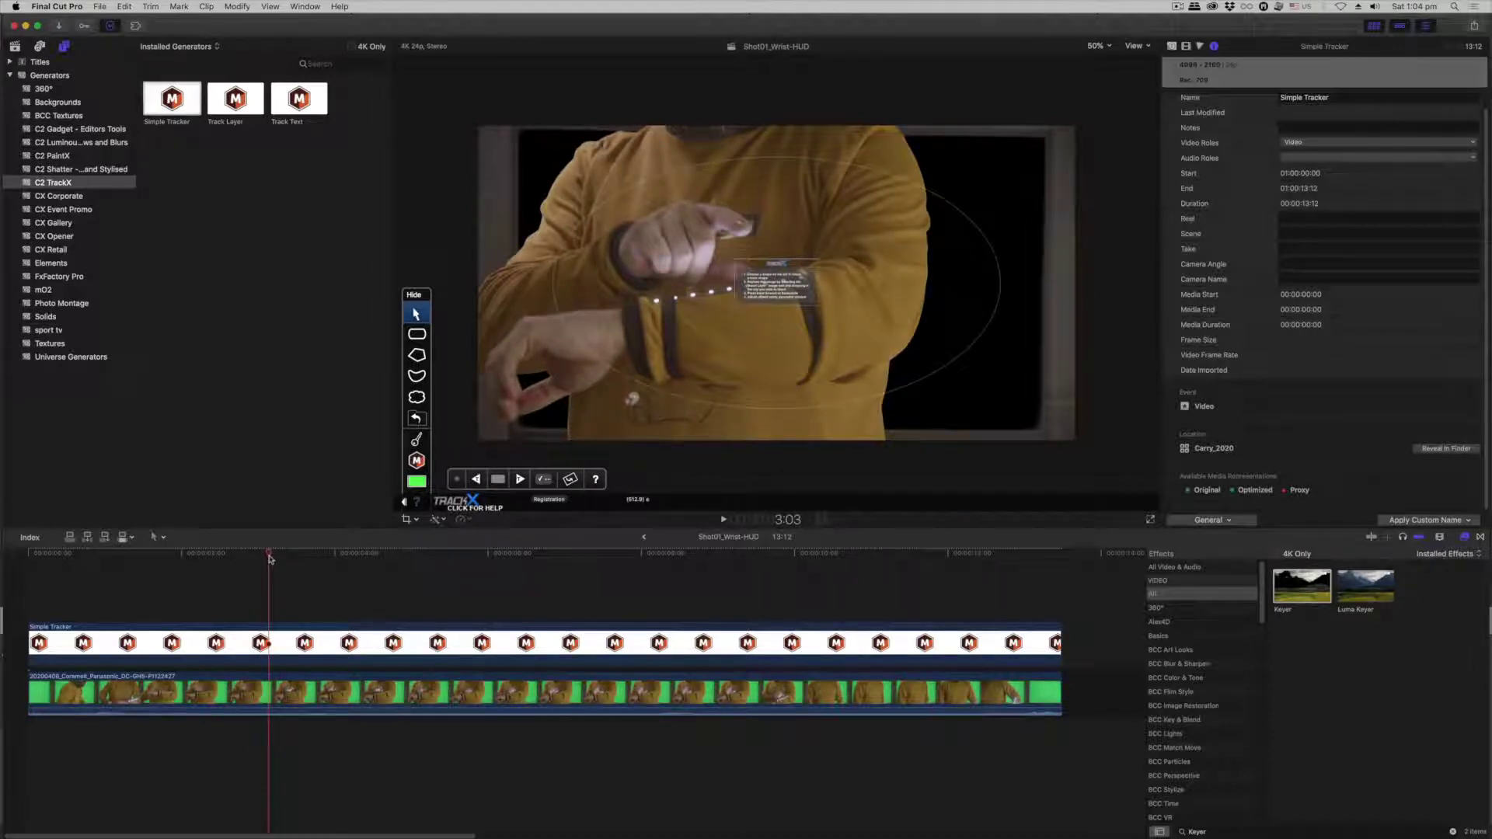
pyautogui.click(269, 558)
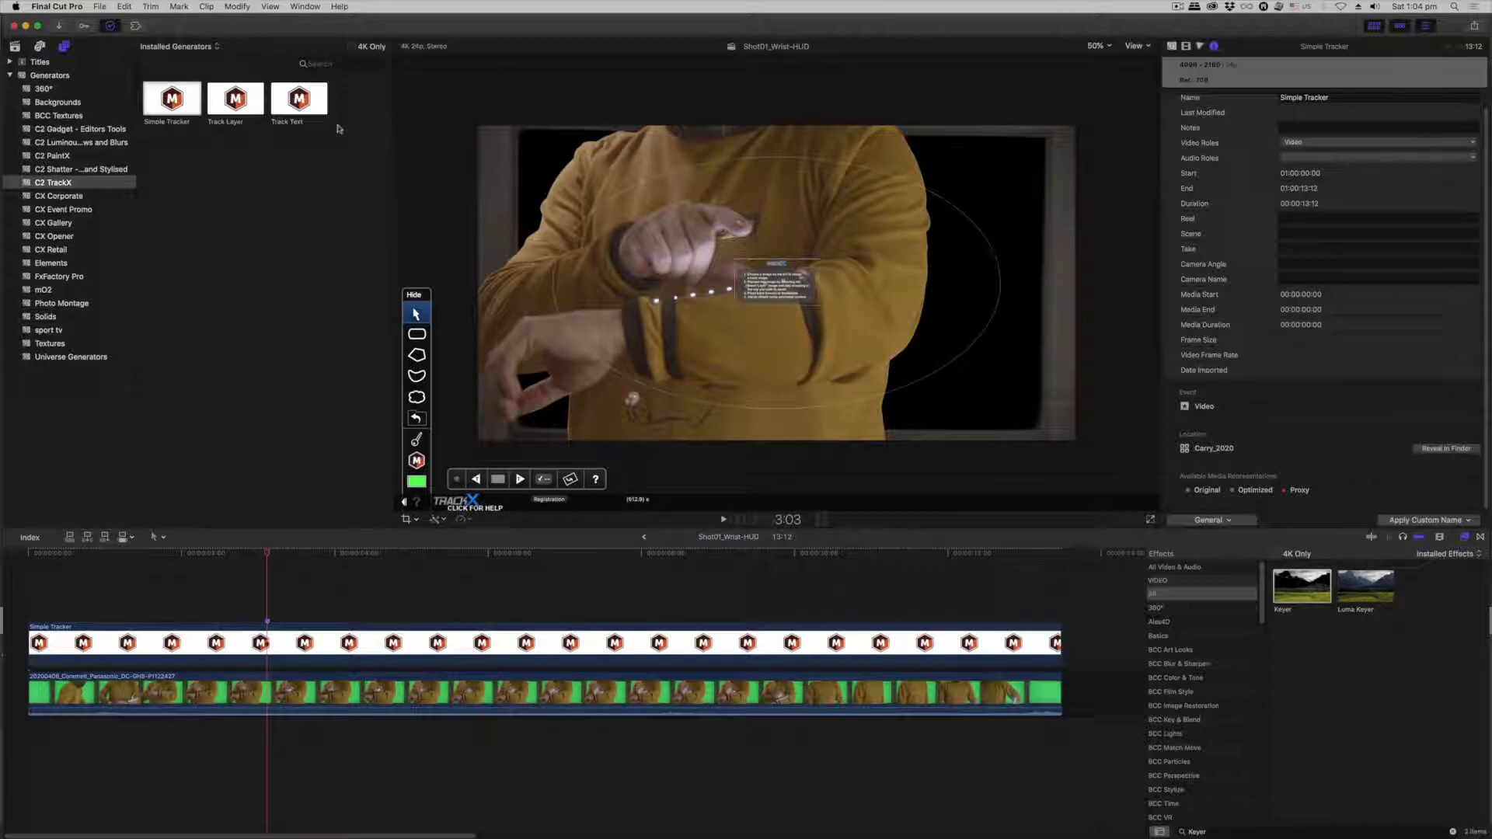
pyautogui.click(417, 354)
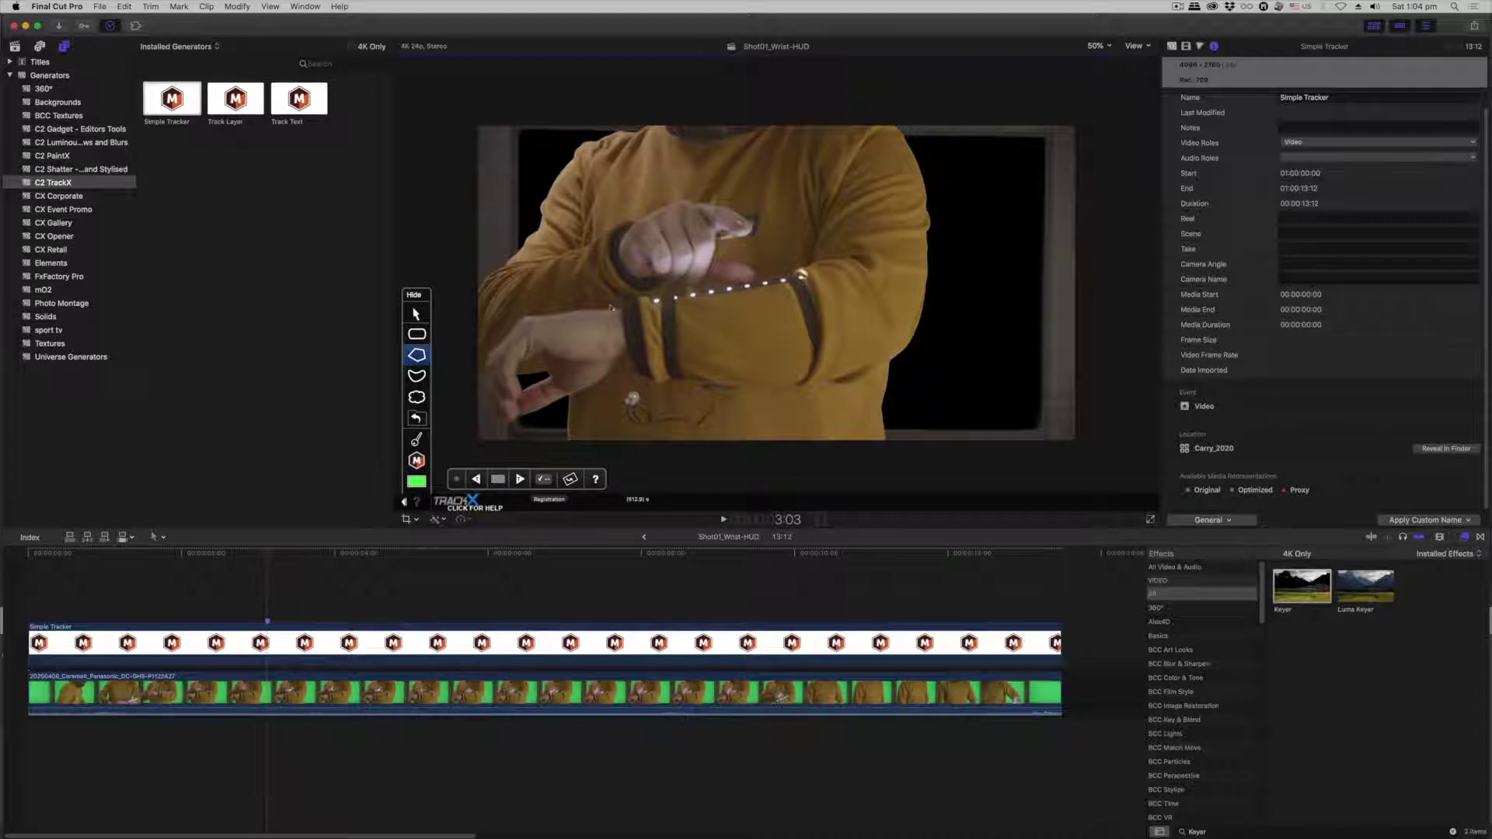
pyautogui.click(651, 327)
pyautogui.click(825, 302)
pyautogui.click(654, 298)
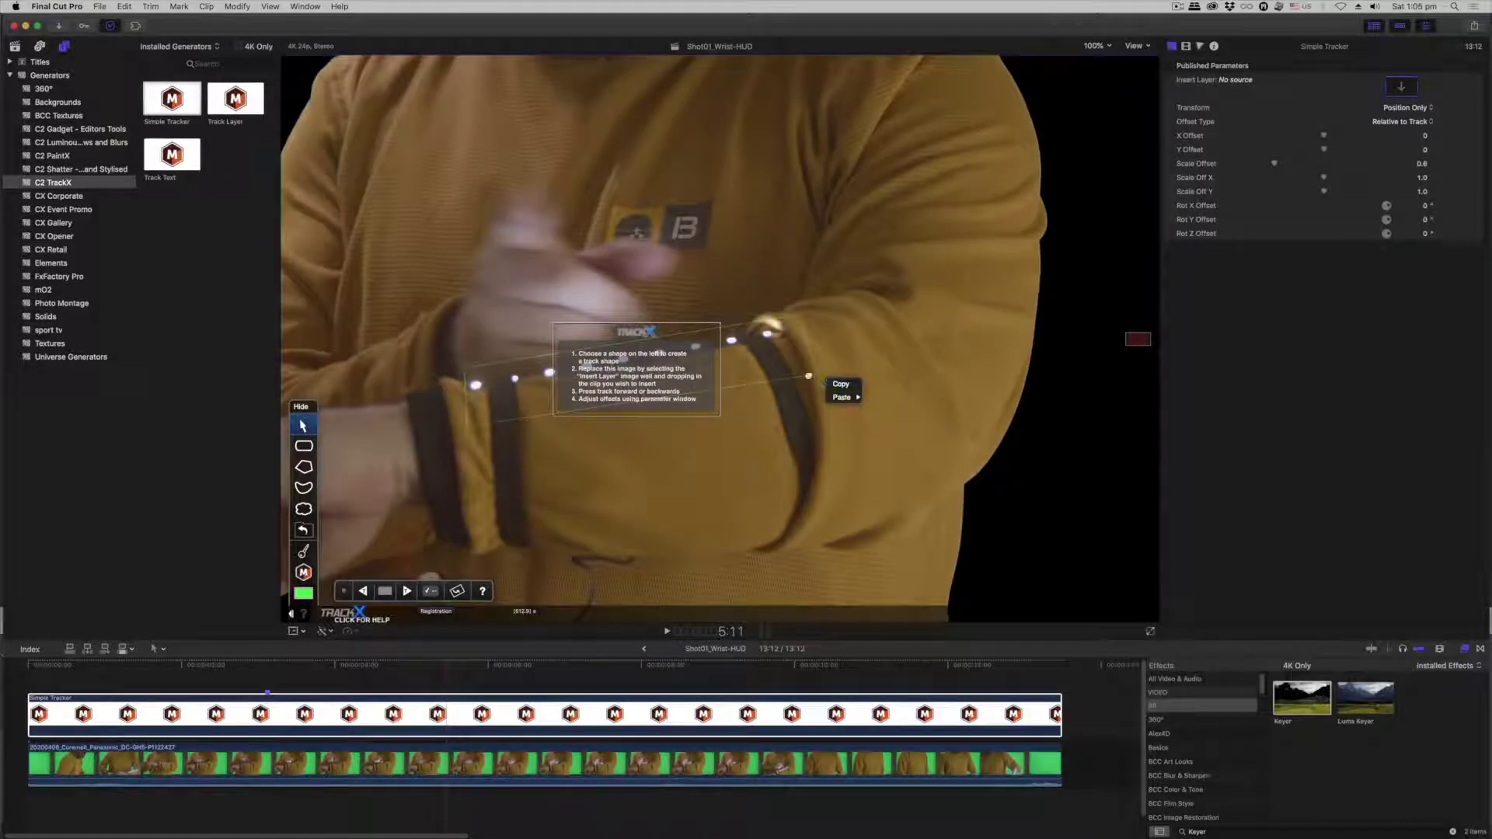
# Set the track shape's lower corner at the elbow end to Curve to Previous Point
pyautogui.click(814, 379)
pyautogui.rightClick(817, 376)
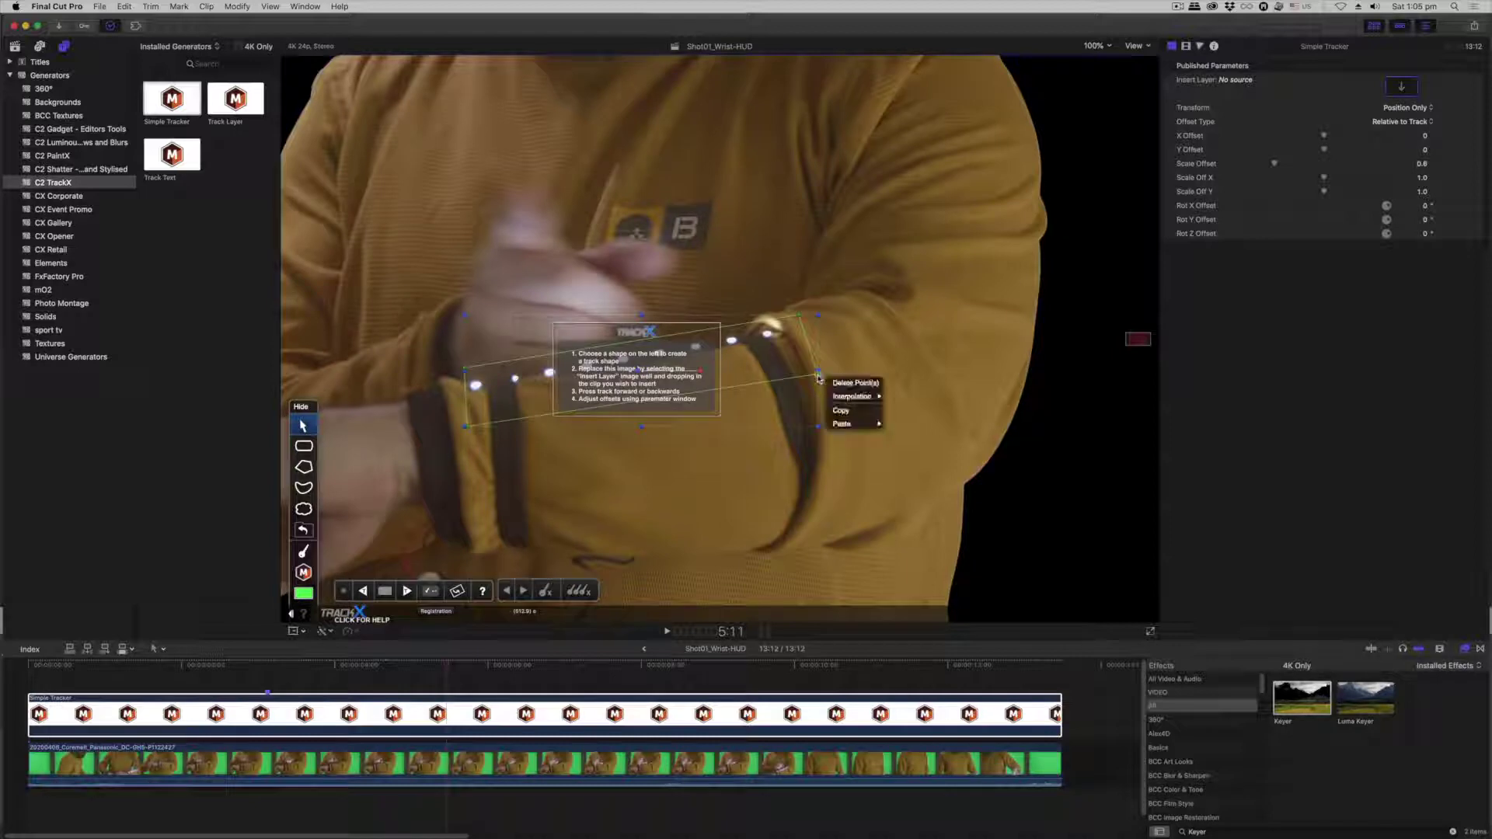
pyautogui.moveTo(853, 398)
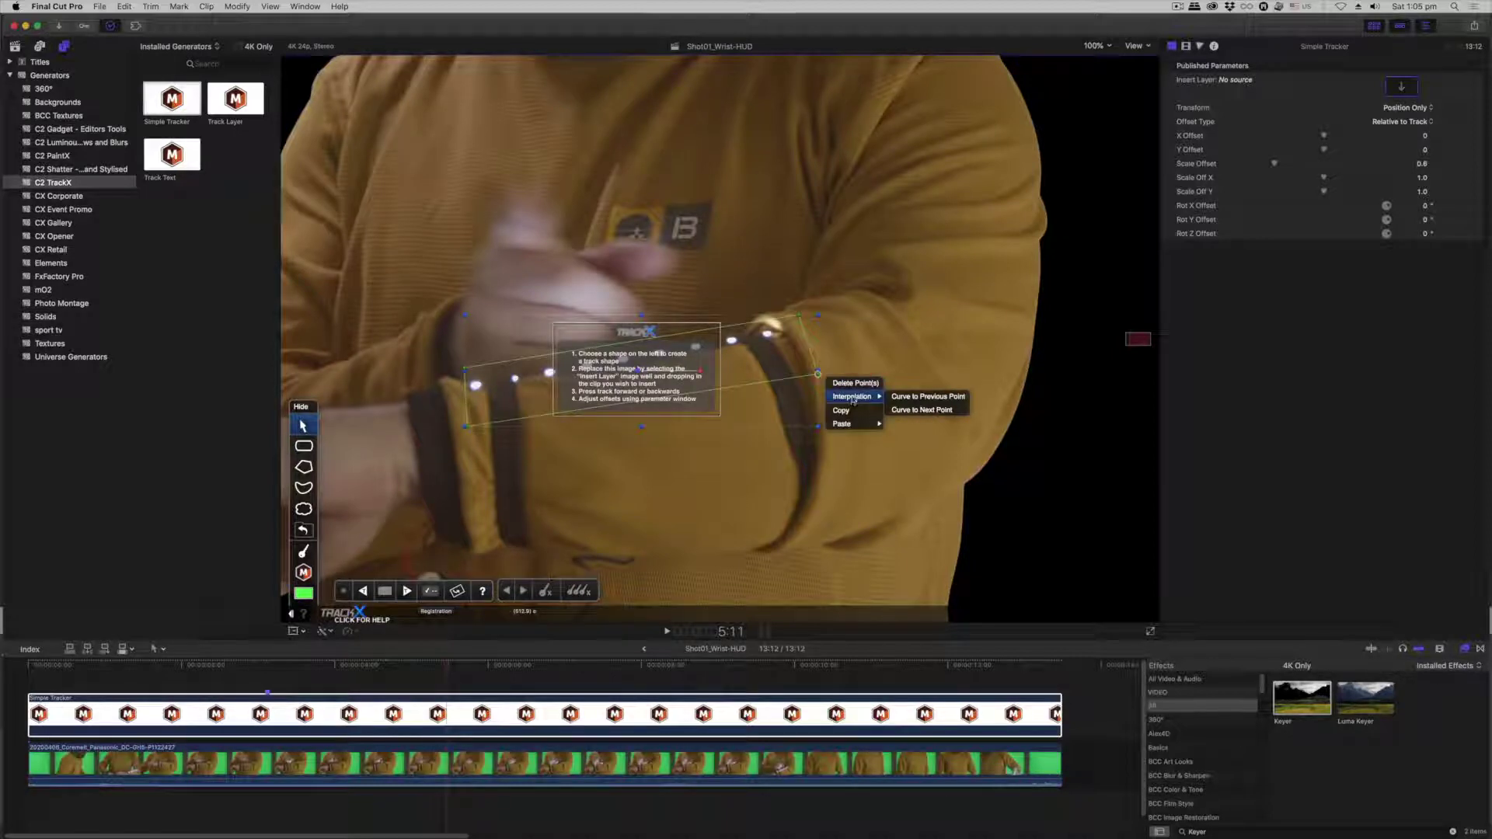
pyautogui.click(909, 401)
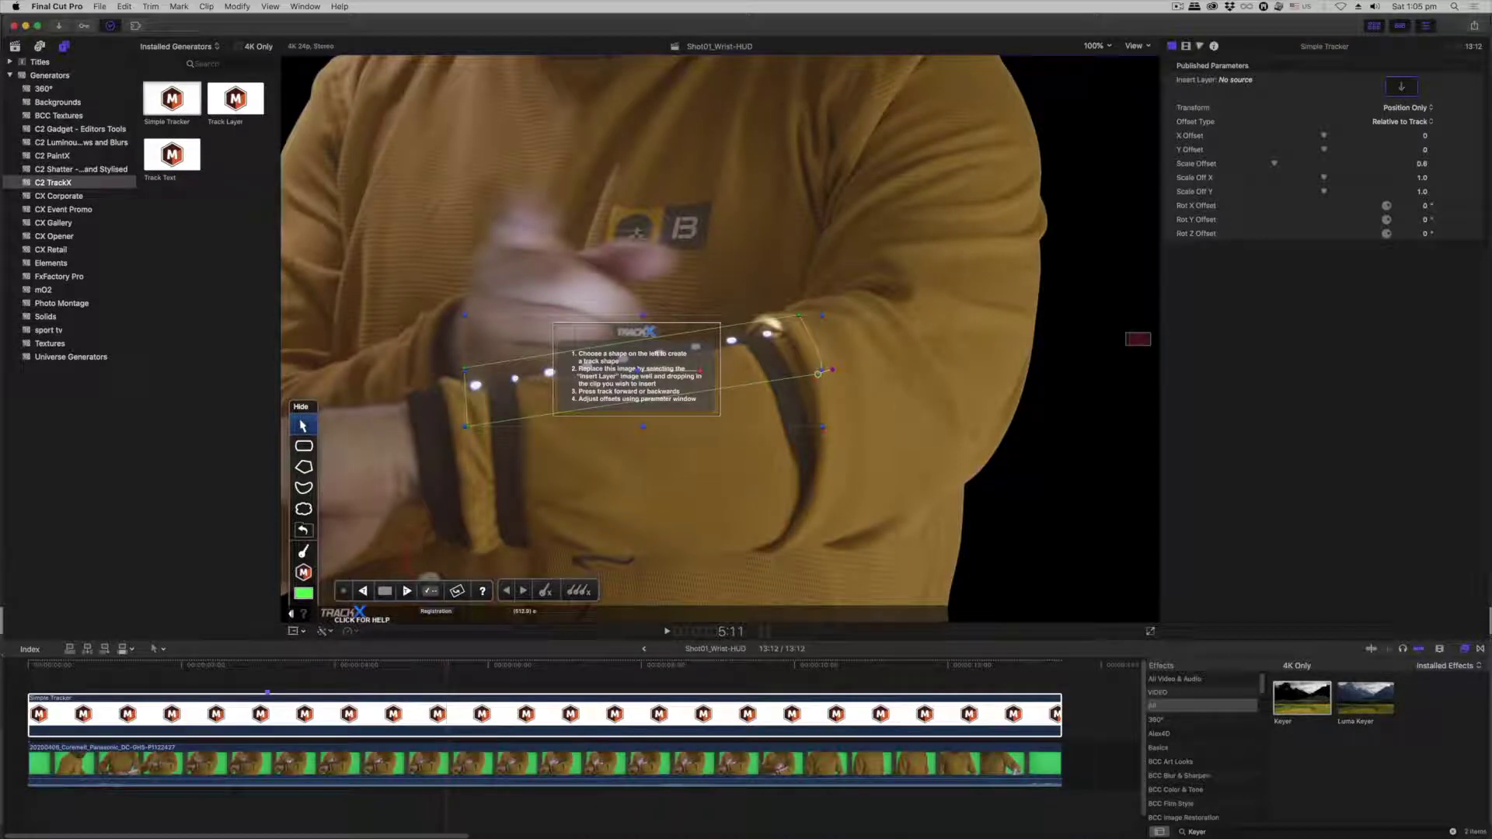
# Curve the lower wrist-end corner toward both its previous and next points, shaping the handles to follow the cuff and sleeve
pyautogui.rightClick(470, 427)
pyautogui.moveTo(502, 451)
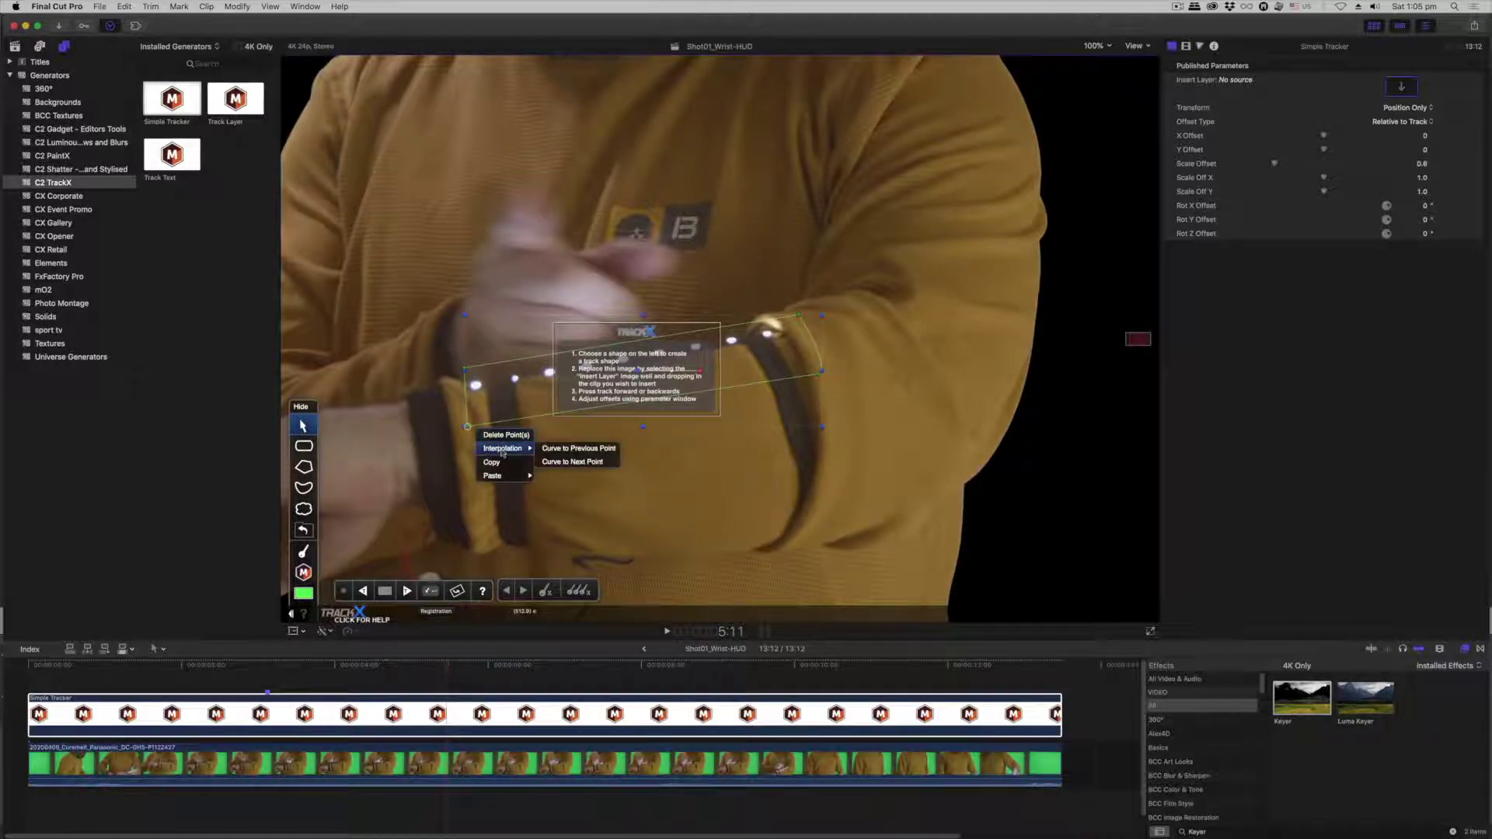
pyautogui.click(567, 449)
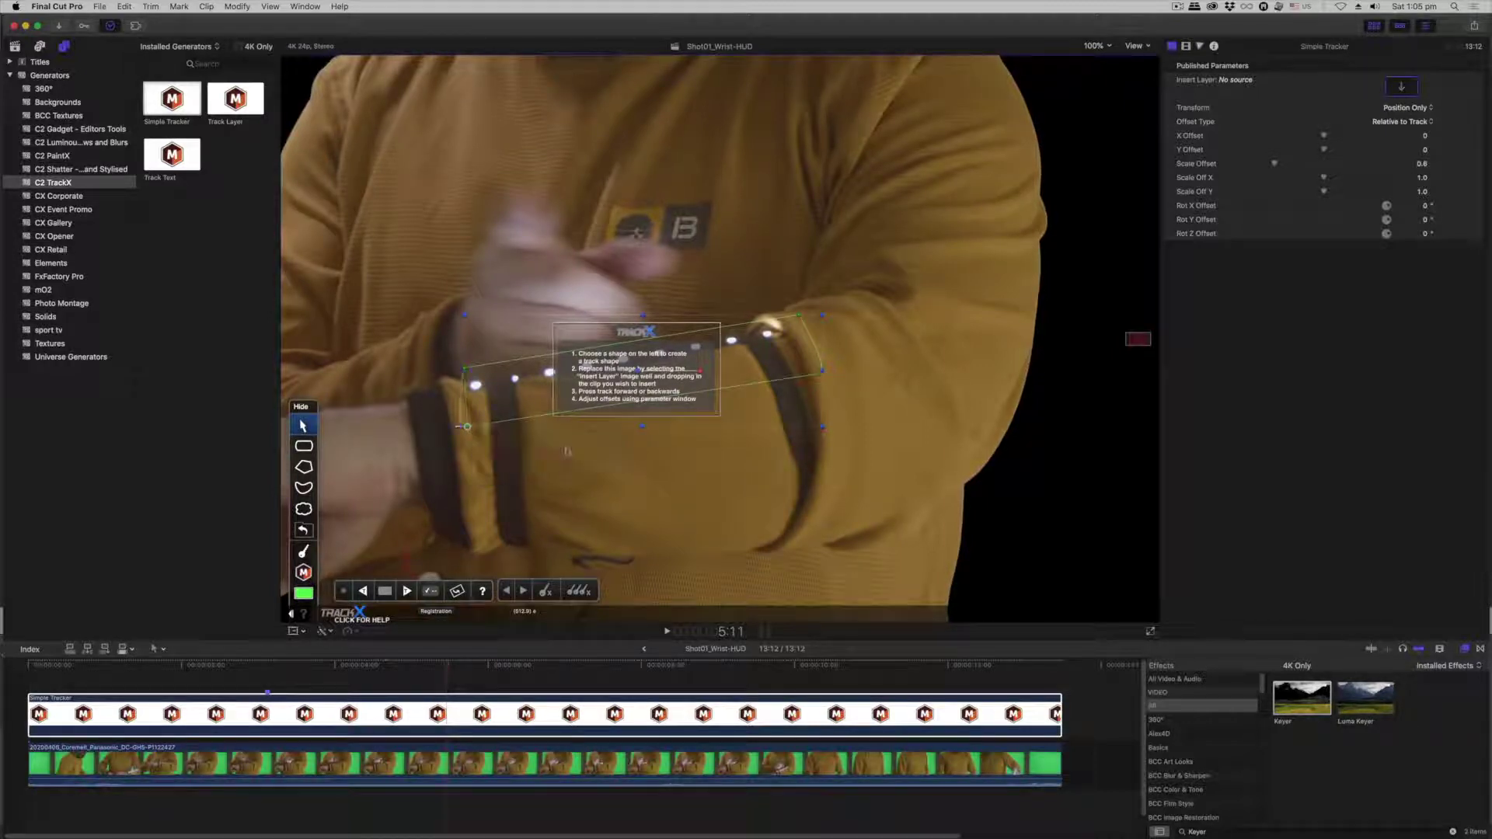
pyautogui.moveTo(454, 427)
pyautogui.mouseDown()
pyautogui.moveTo(433, 395)
pyautogui.moveTo(342, 408)
pyautogui.moveTo(456, 400)
pyautogui.mouseUp()
pyautogui.rightClick(469, 429)
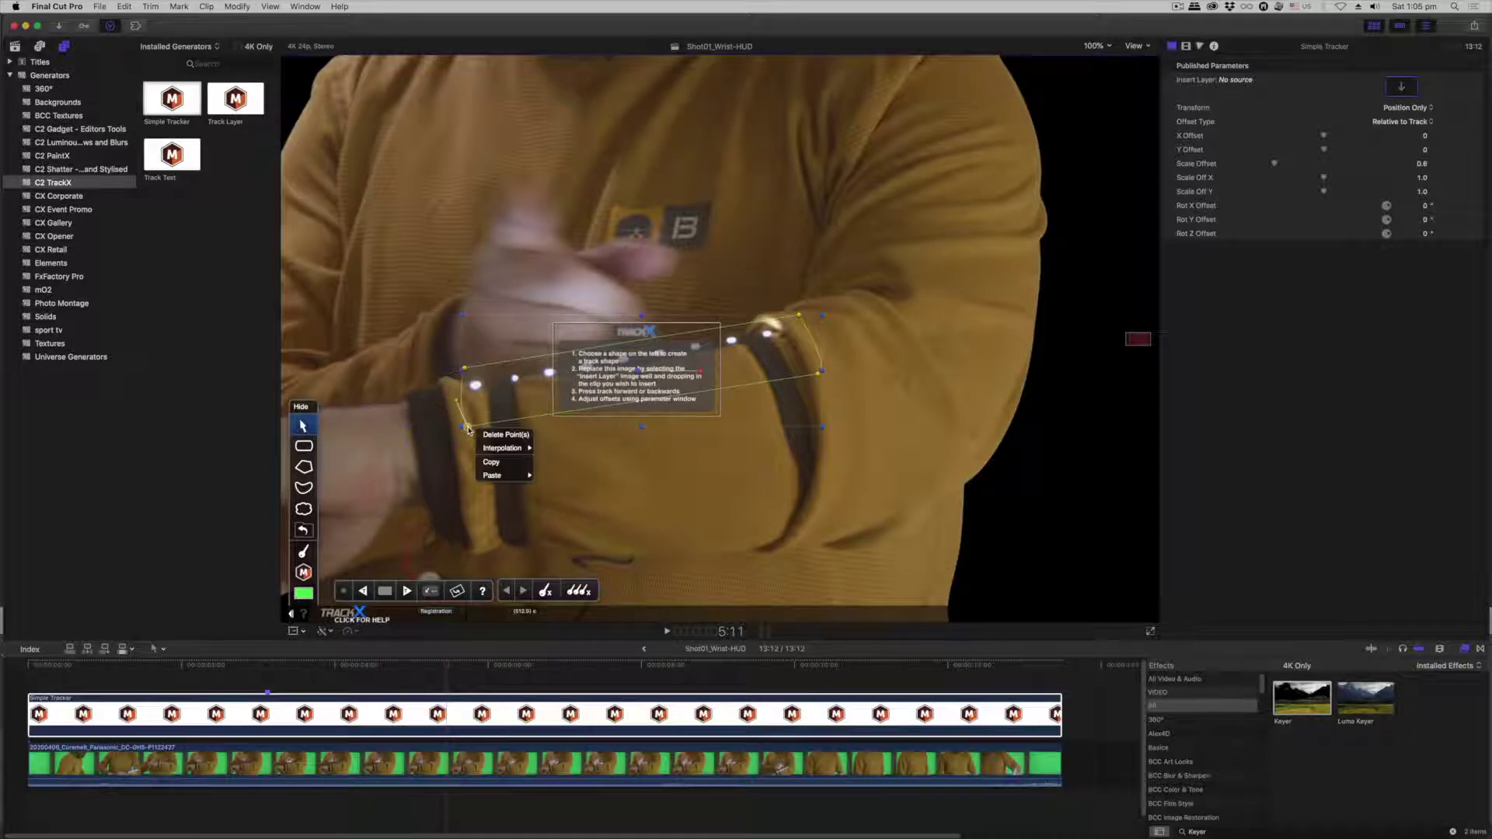
pyautogui.moveTo(505, 448)
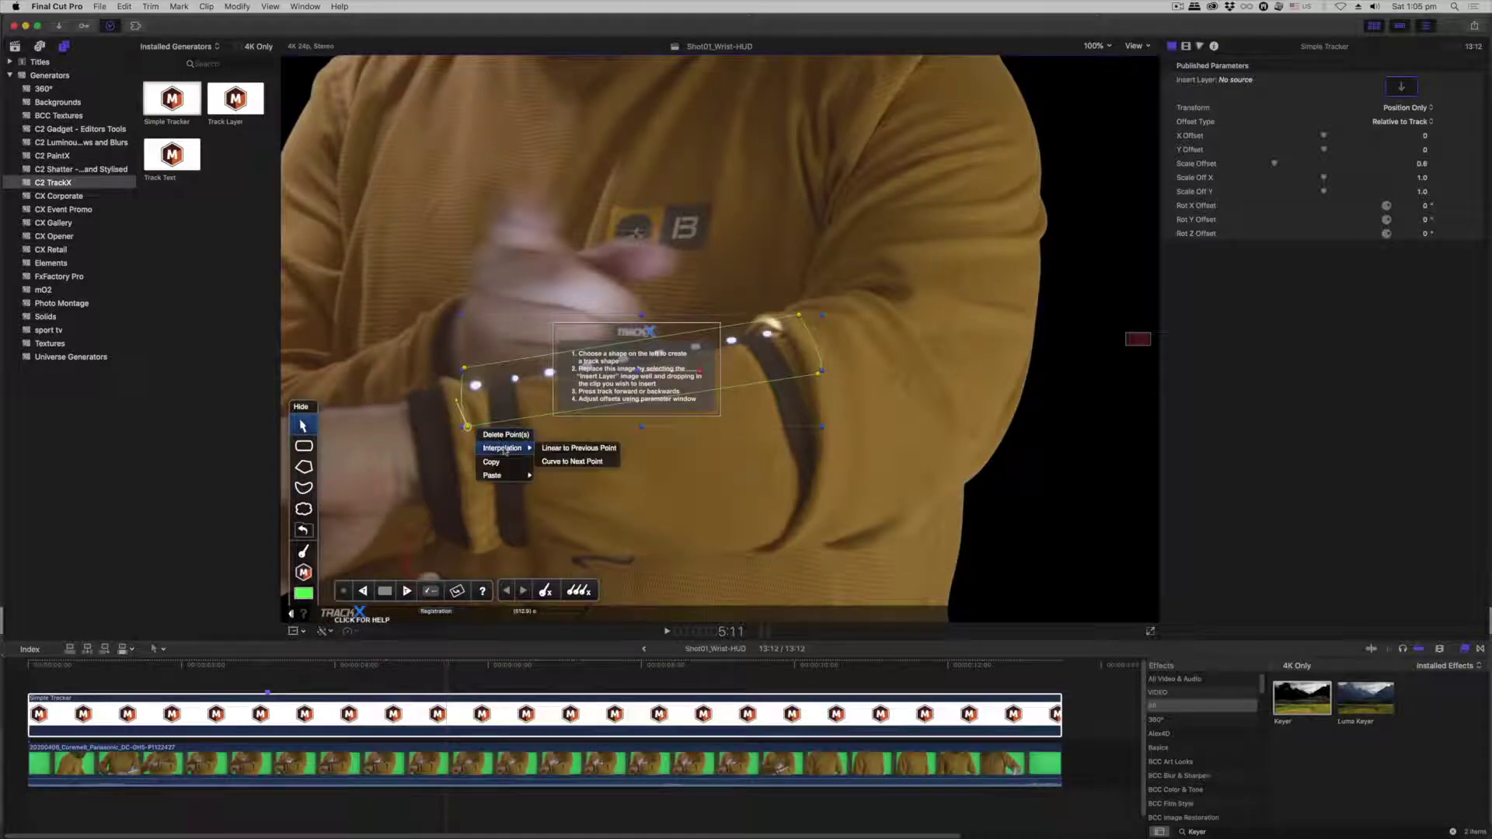
pyautogui.click(560, 461)
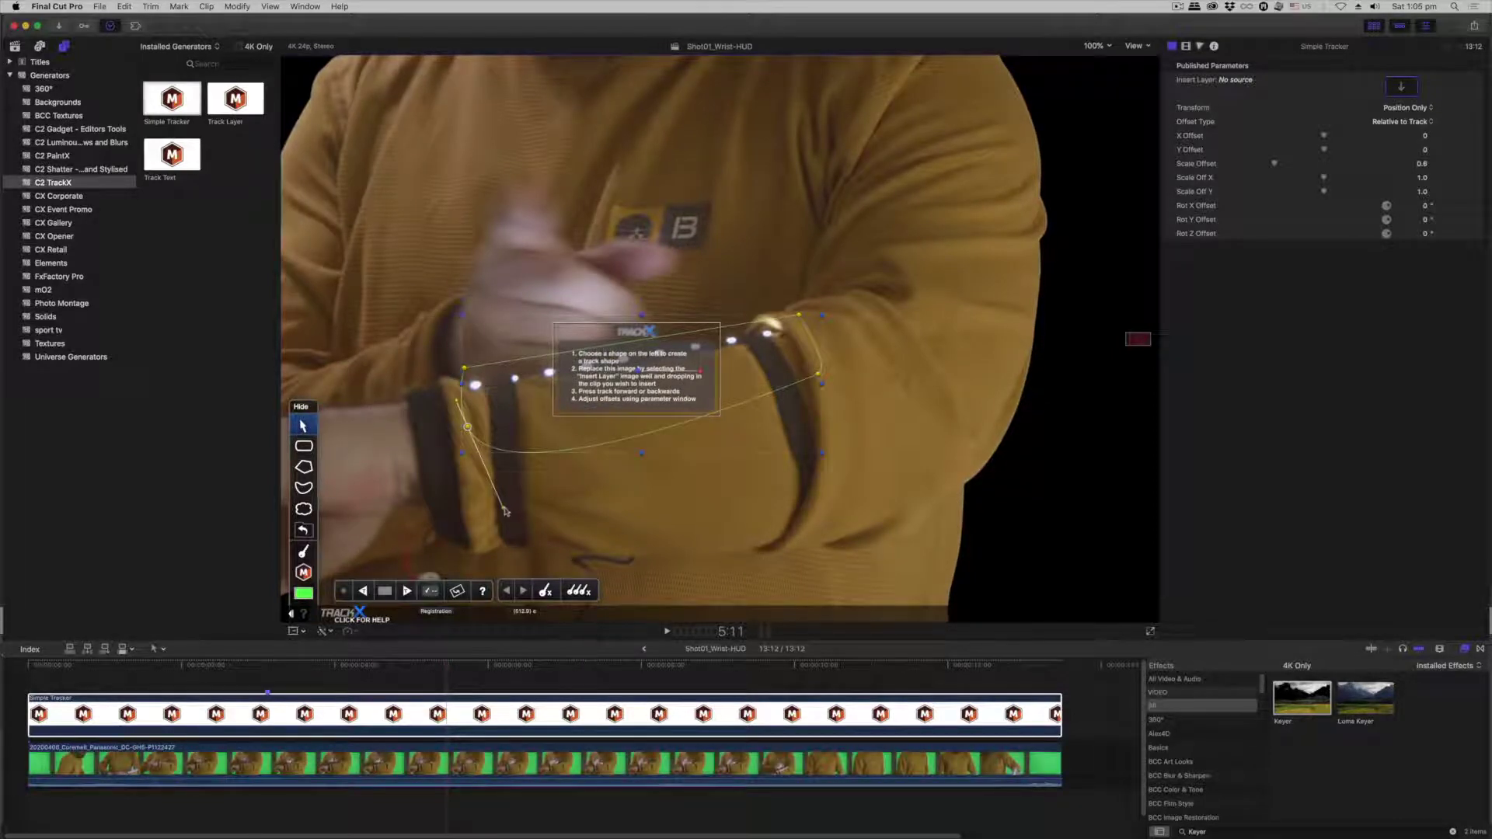
pyautogui.moveTo(504, 504); pyautogui.dragTo(520, 427)
pyautogui.click(818, 375)
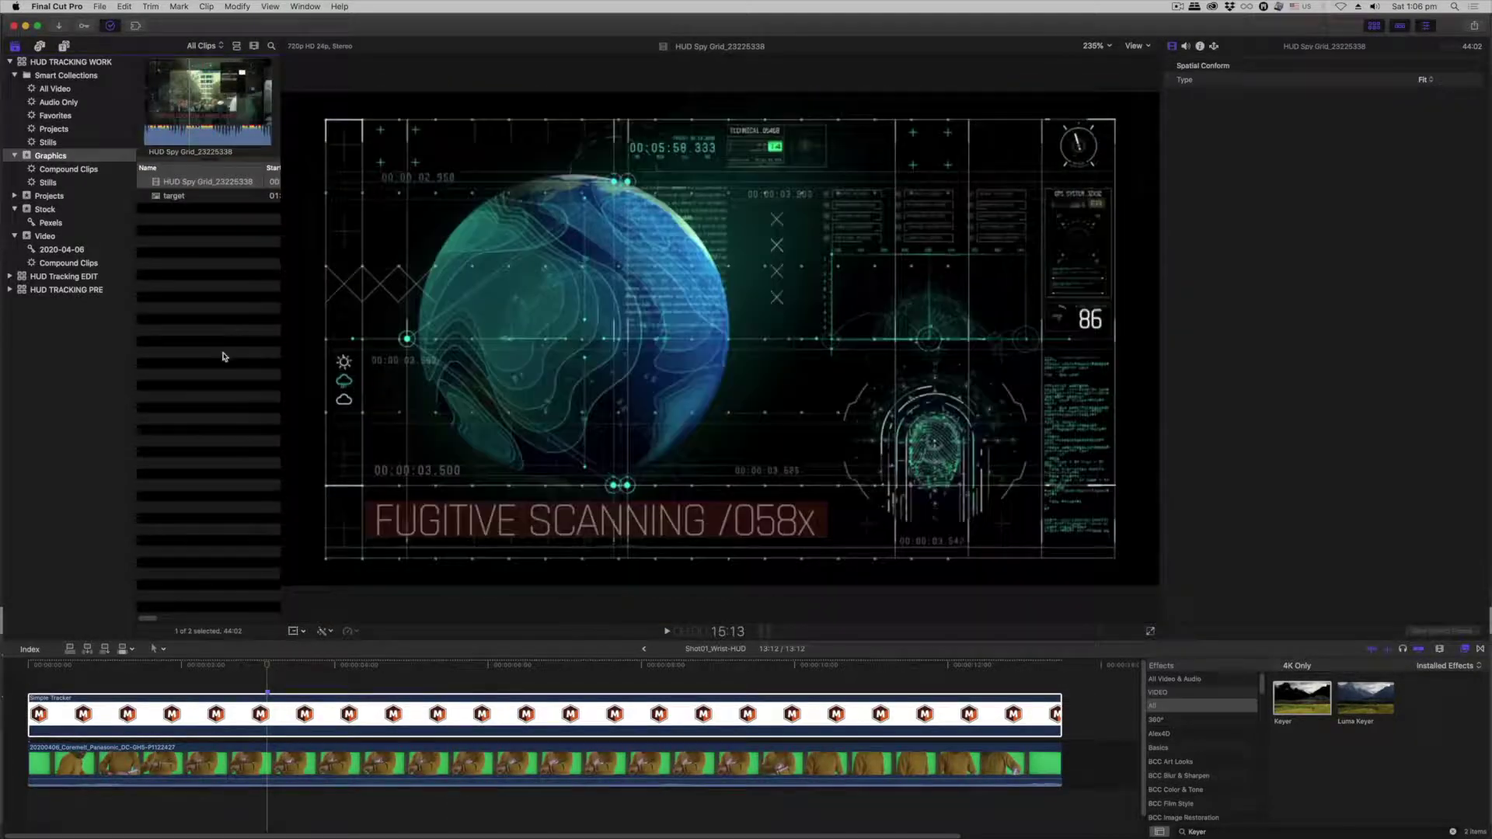
# Use HUD Spy Grid_23225338 as the Simple Tracker's insert layer, with Transform set to Position Rotation and Scale
pyautogui.click(559, 719)
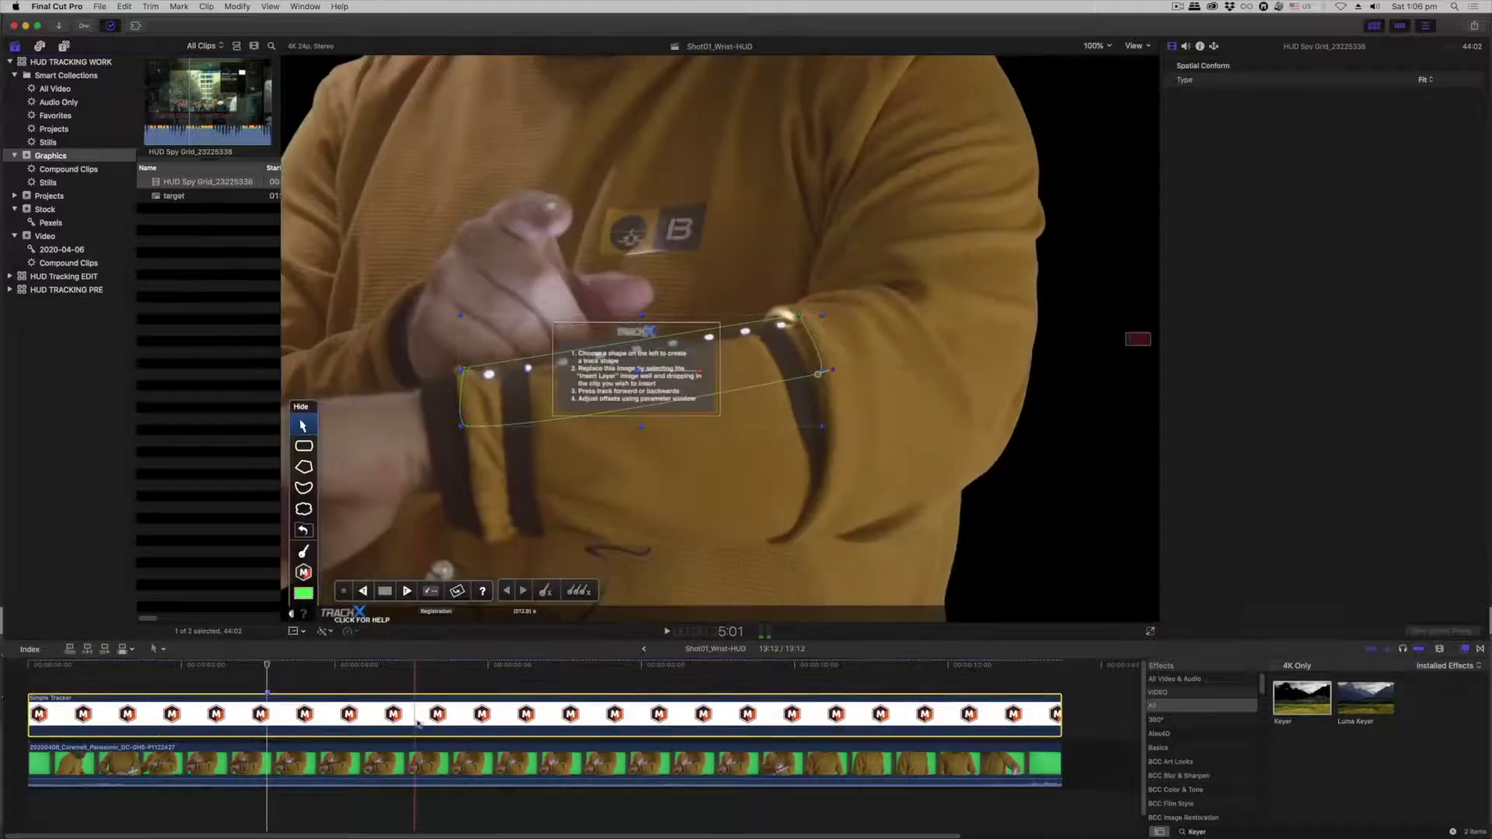
pyautogui.click(1401, 85)
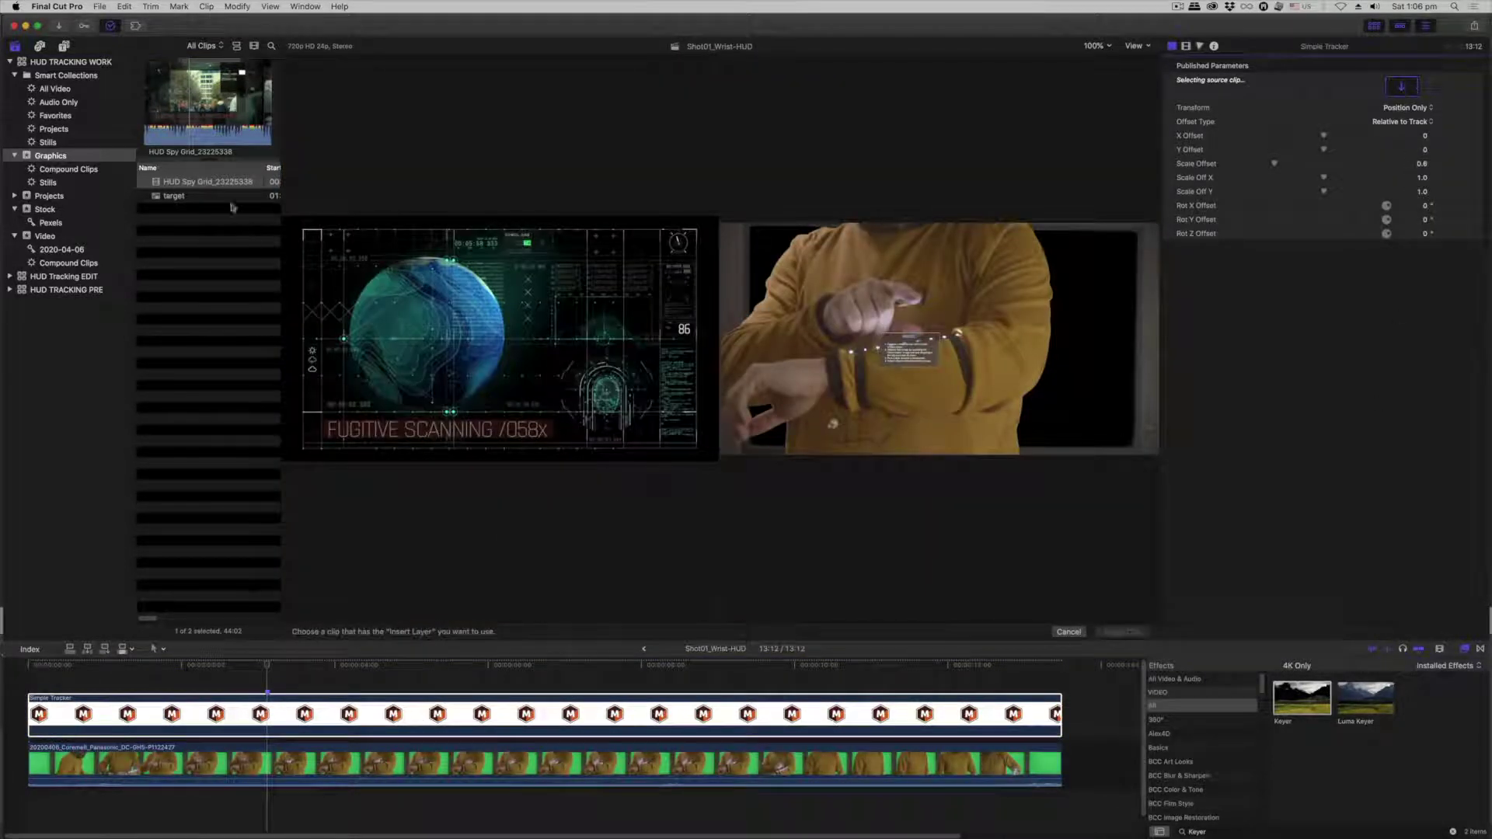
pyautogui.click(162, 183)
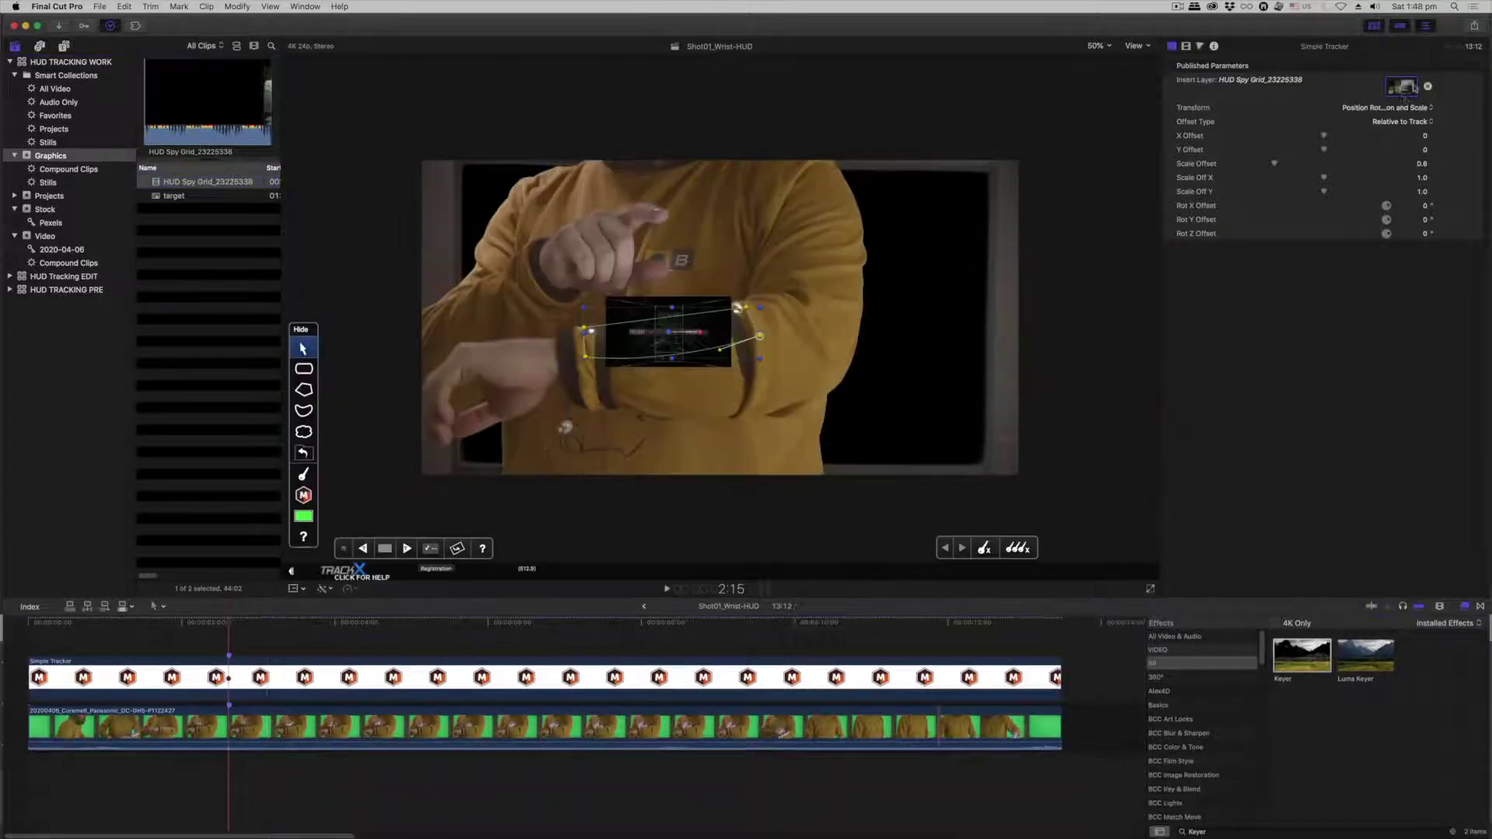
pyautogui.click(1390, 109)
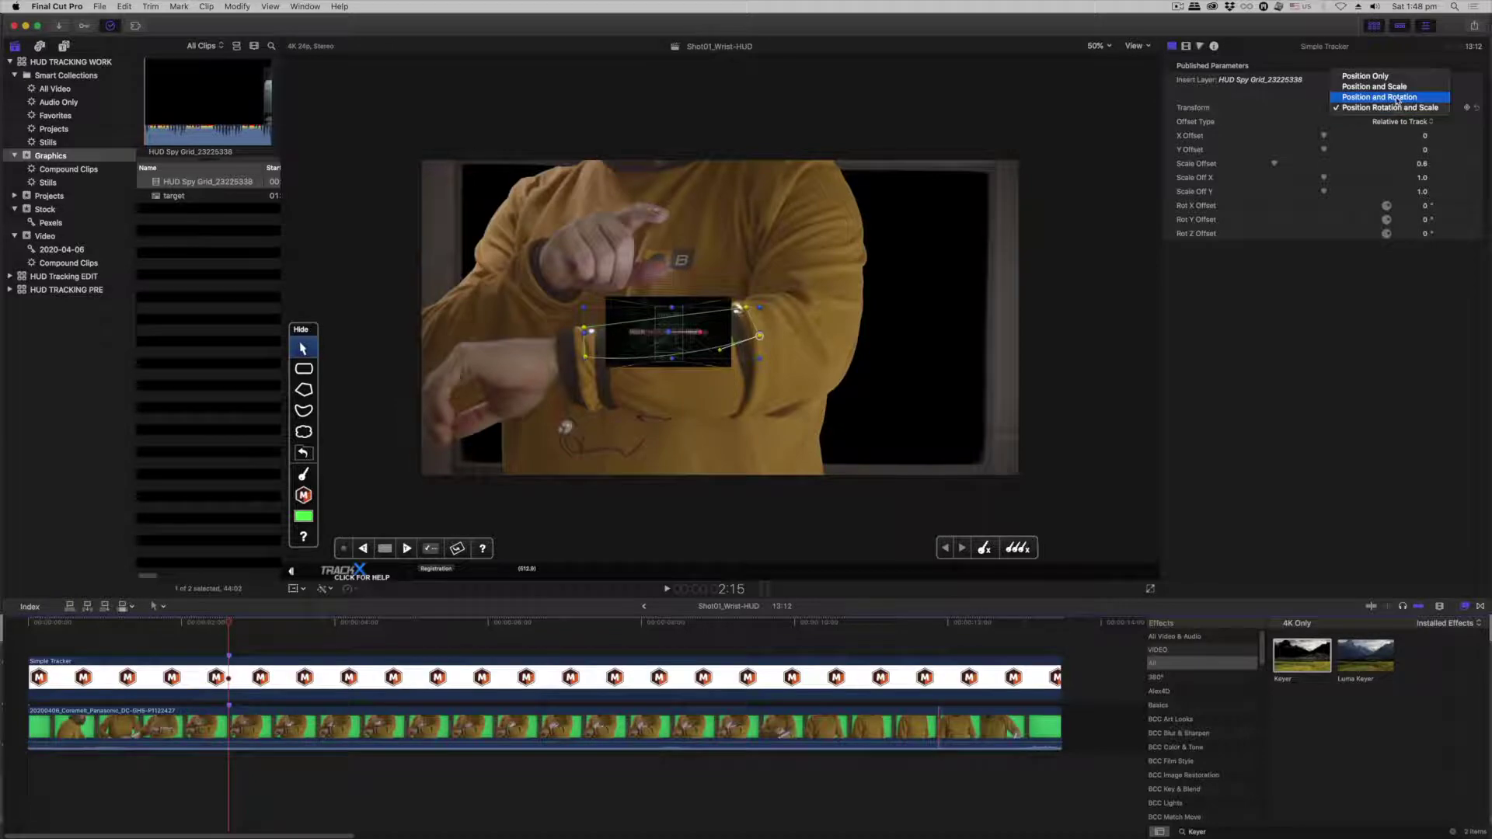
pyautogui.click(1391, 108)
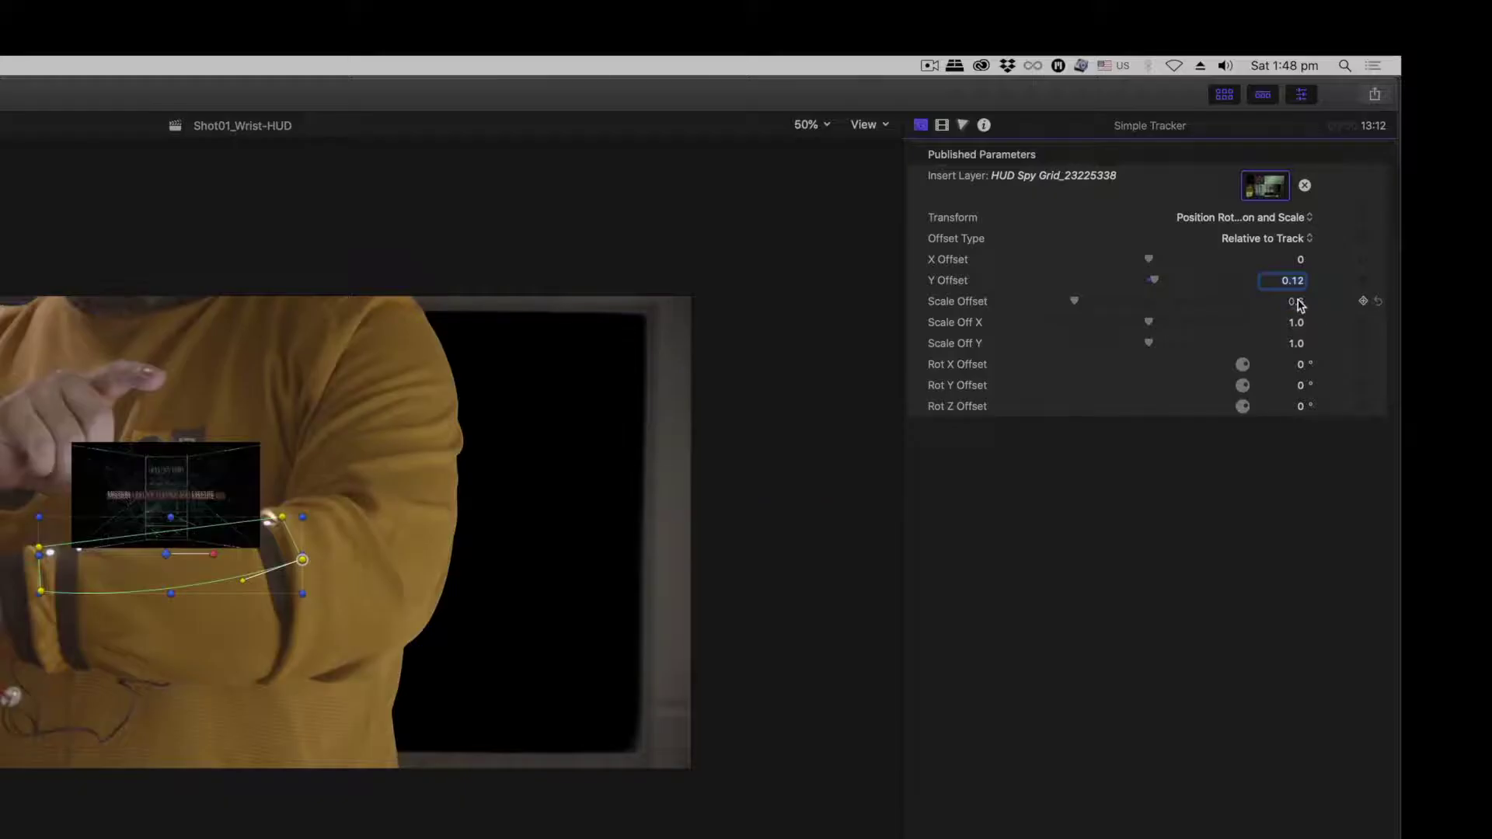
# Raise the HUD layer above the forearm, set Scale Offset to 0.91, and rotate it around Z to match the row of lights
pyautogui.moveTo(1422, 166); pyautogui.dragTo(1421, 163)
pyautogui.moveTo(1295, 305); pyautogui.dragTo(1295, 304)
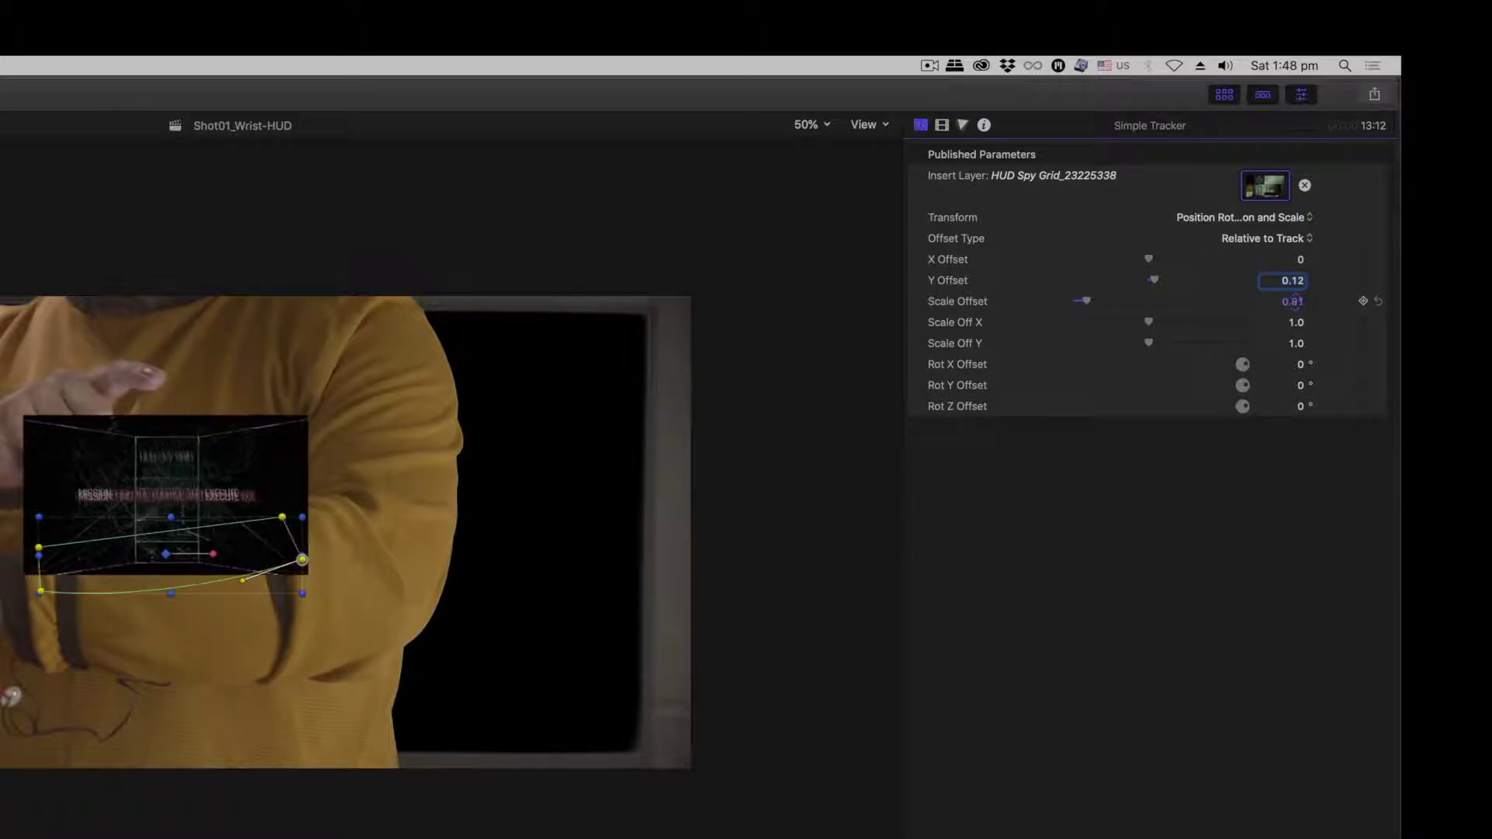
pyautogui.moveTo(1296, 407); pyautogui.dragTo(1296, 407)
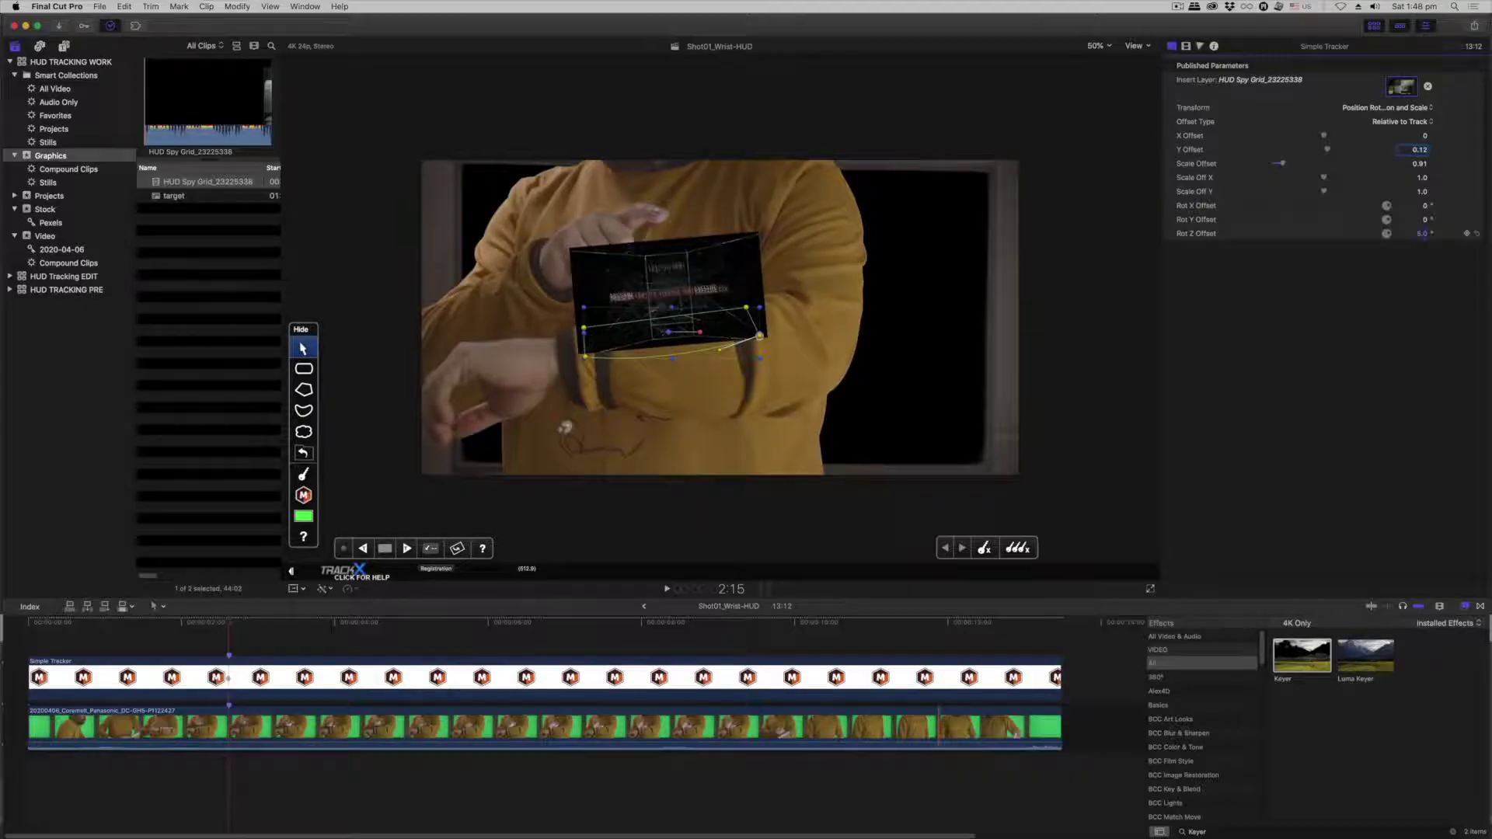
pyautogui.moveTo(1419, 149); pyautogui.dragTo(1422, 135)
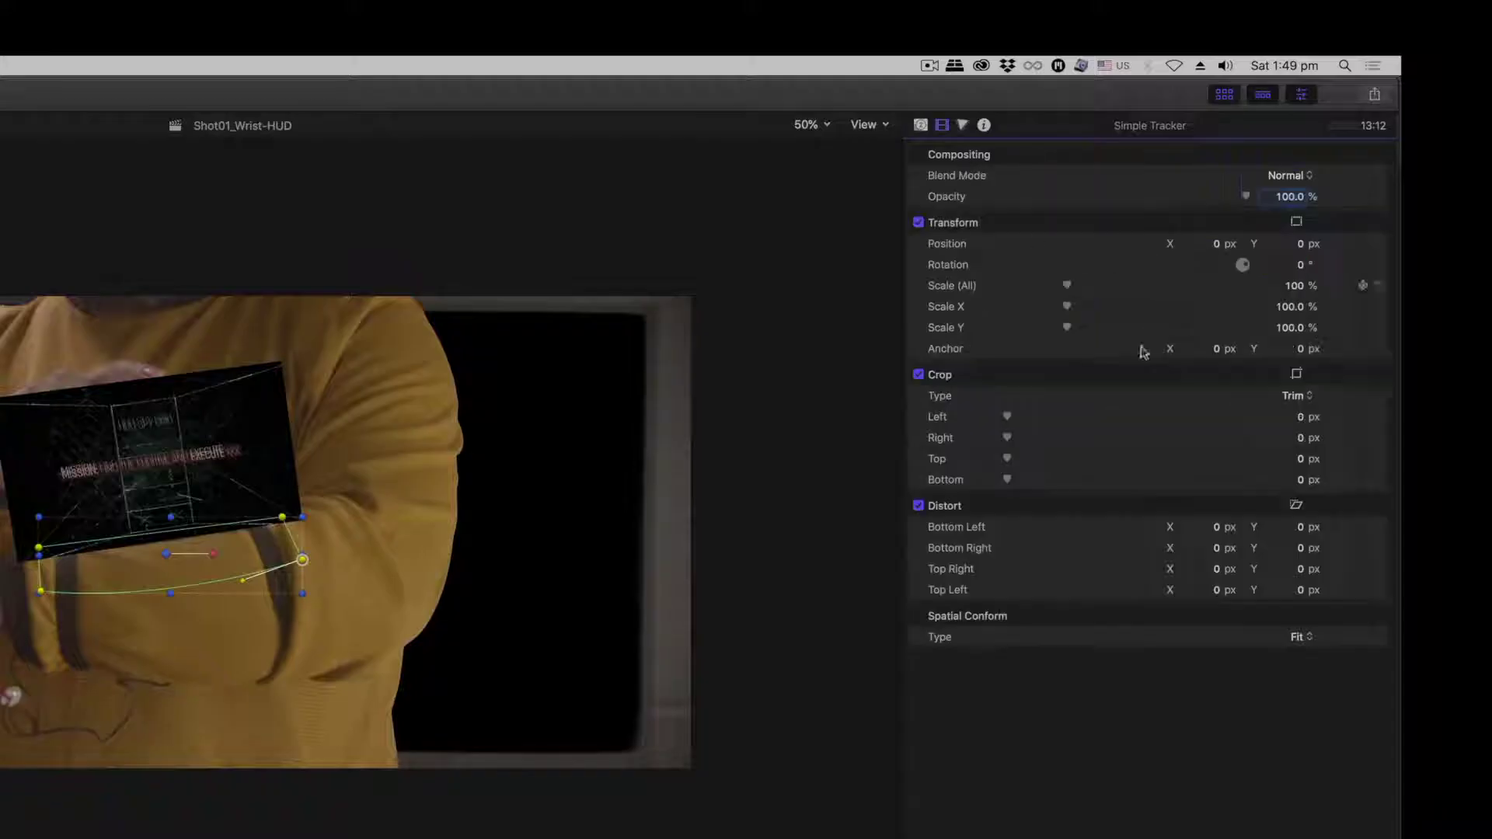
# Set the Simple Tracker's blend mode to Screen and its opacity to 50%
pyautogui.click(1289, 175)
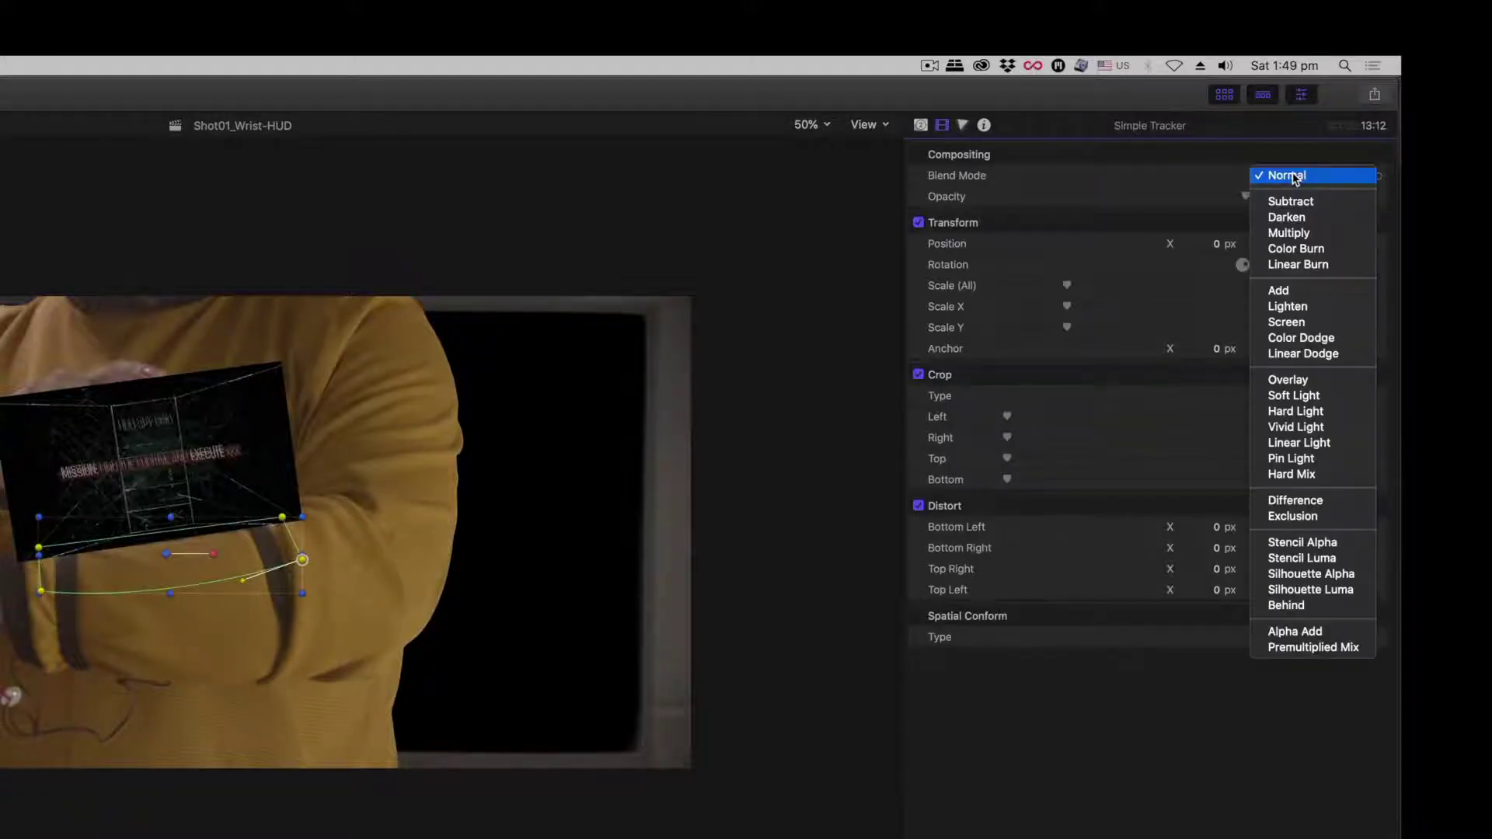
pyautogui.click(1286, 321)
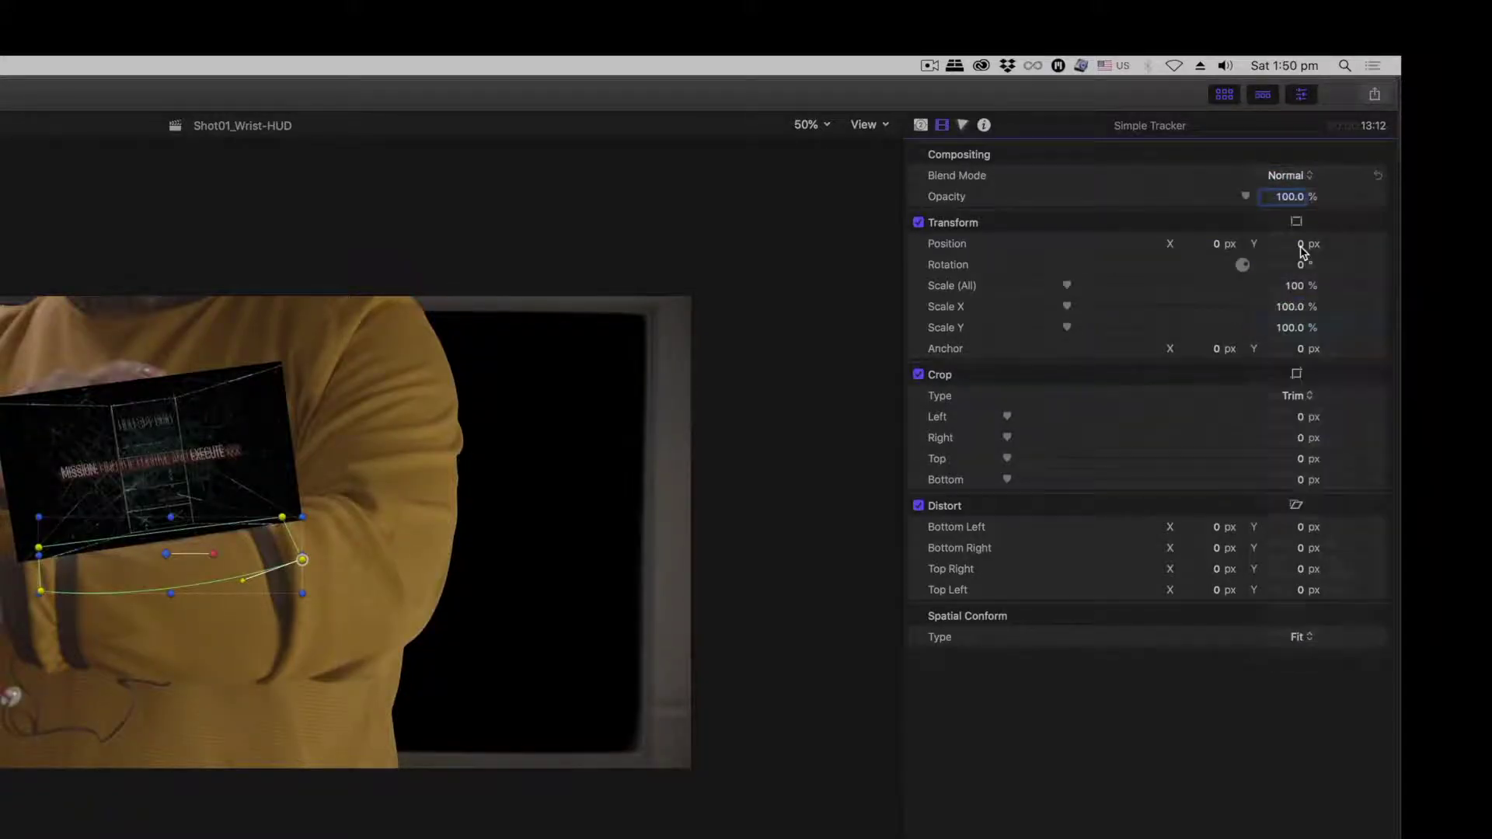
pyautogui.click(1288, 194)
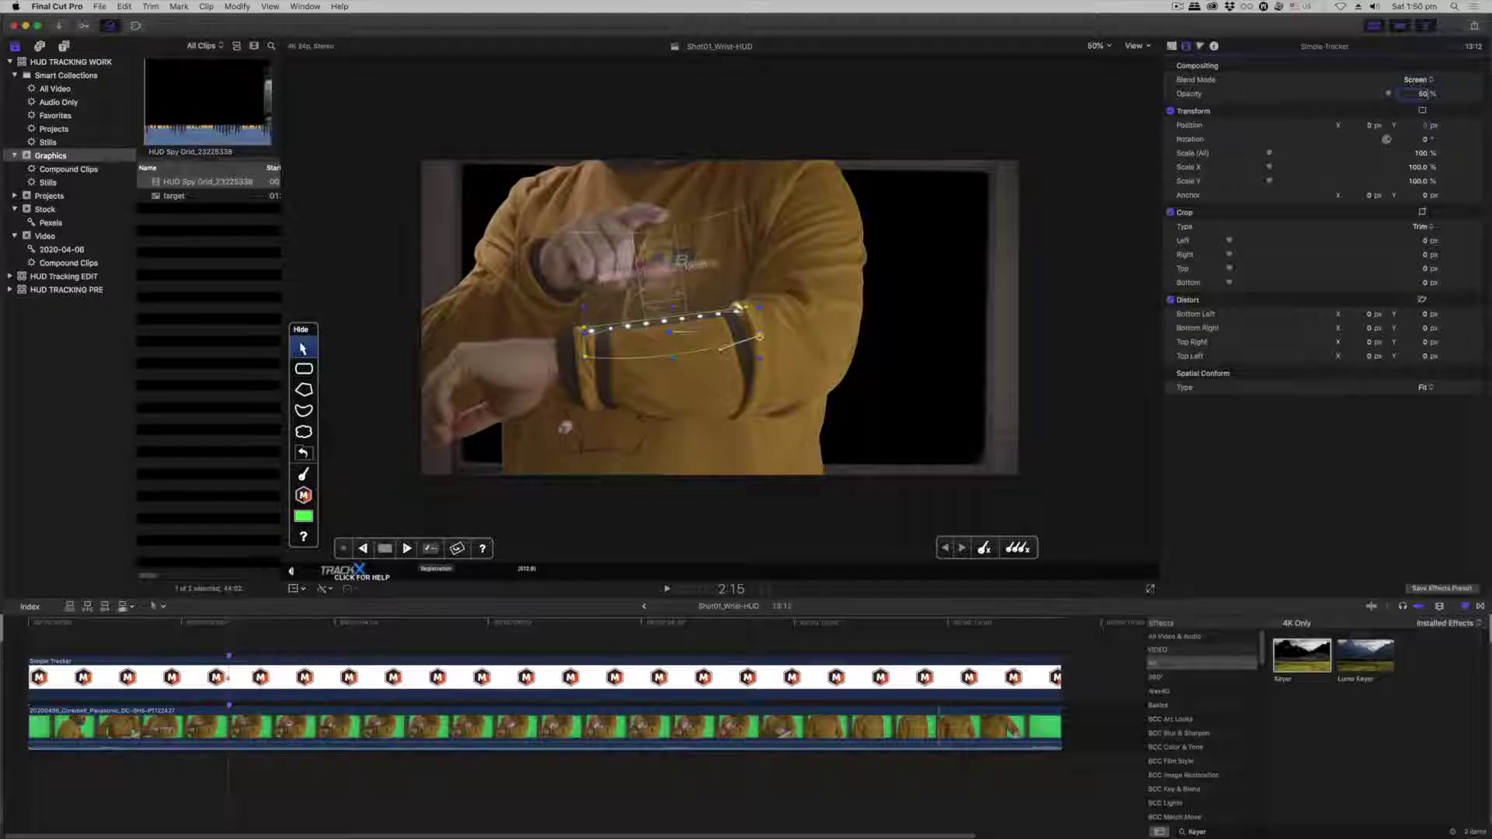
pyautogui.write('50')
pyautogui.press('Return')
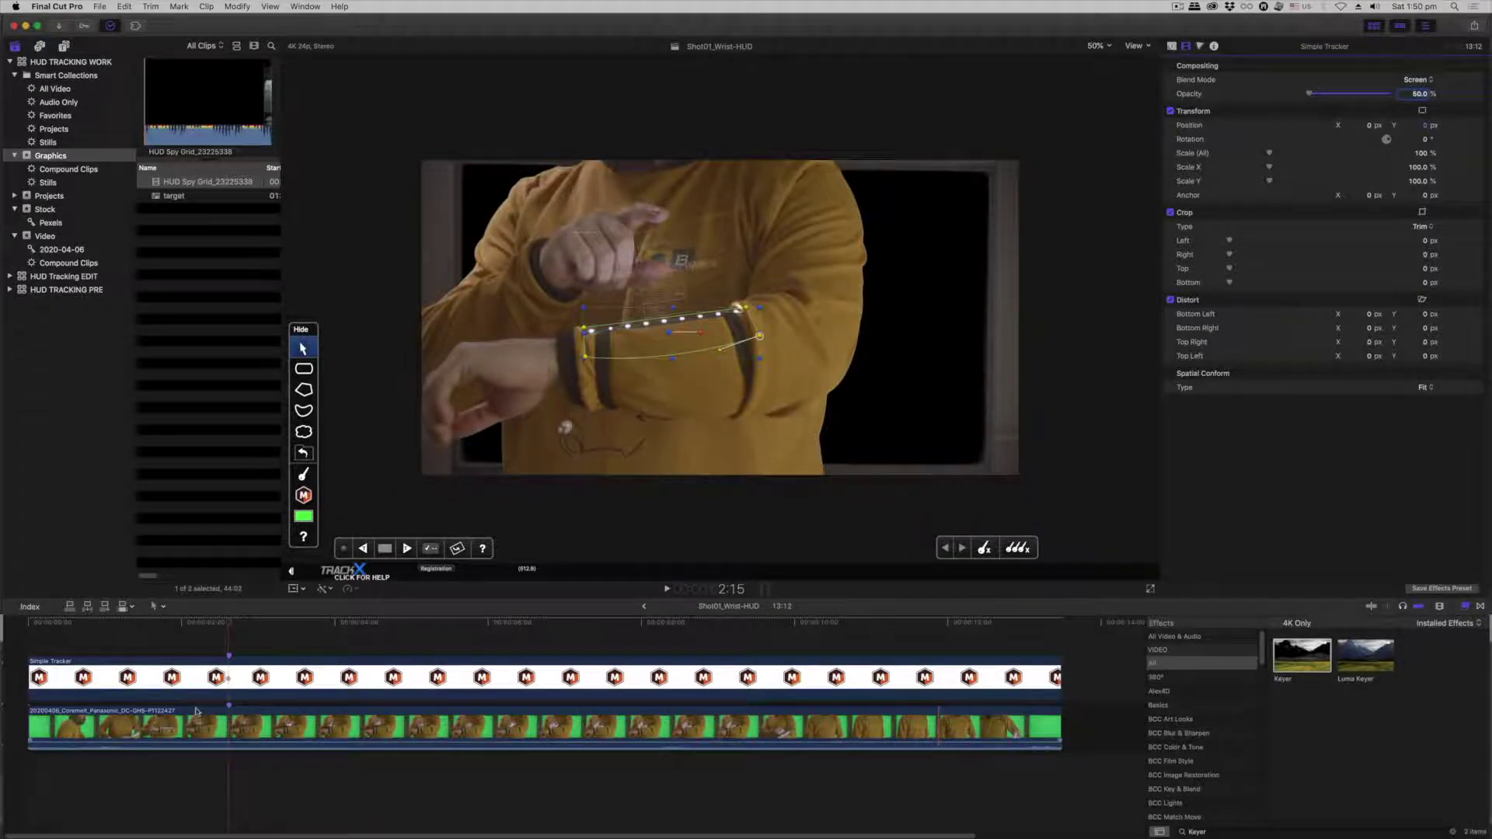
# At the 2:15 marker, set the Simple Tracker's Tracking Model to Translate / Scale / Rotate
pyautogui.click(227, 626)
pyautogui.click(261, 684)
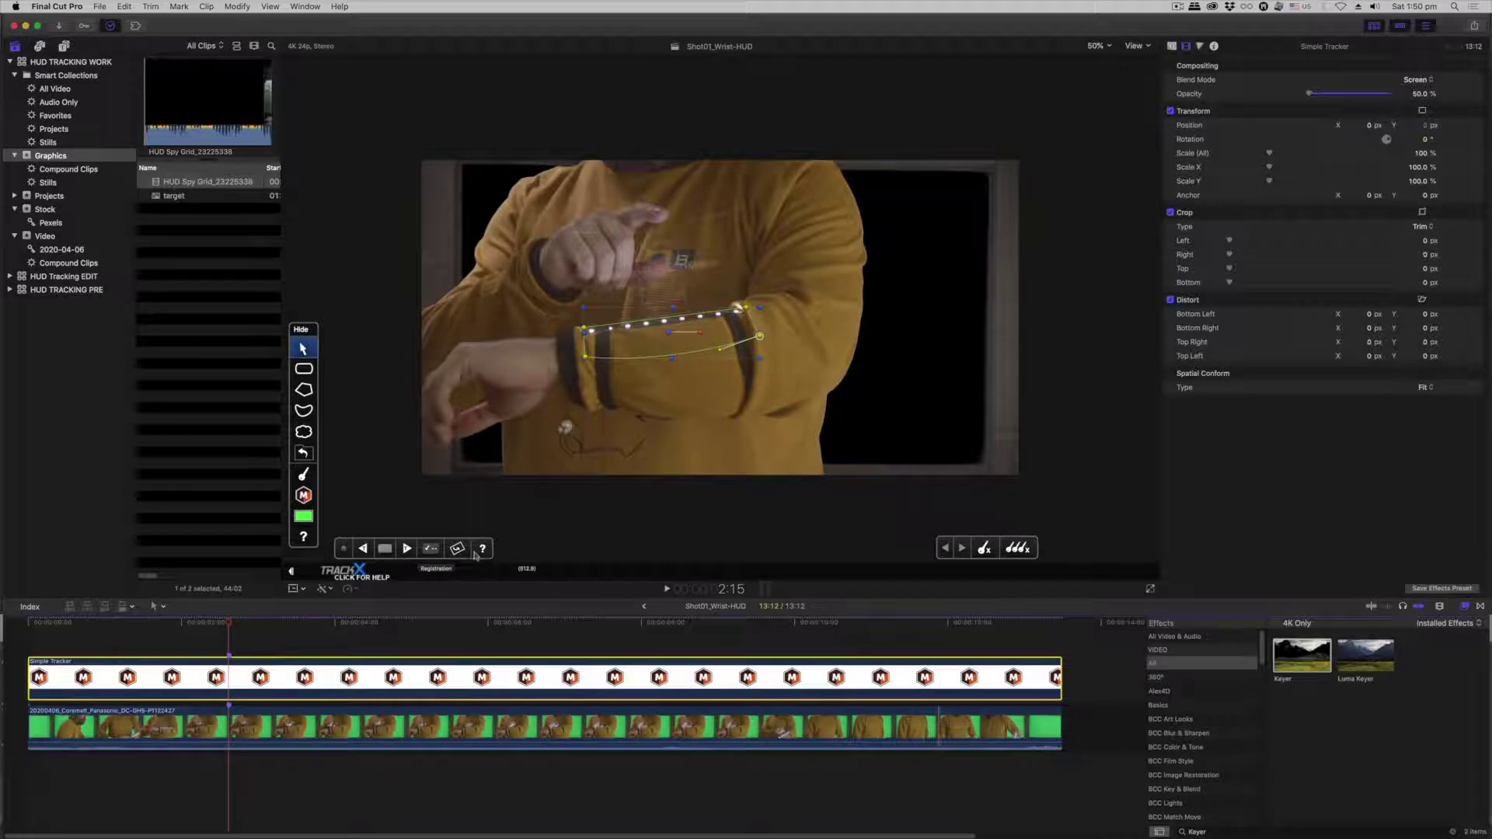
pyautogui.click(429, 549)
pyautogui.click(786, 284)
pyautogui.click(769, 340)
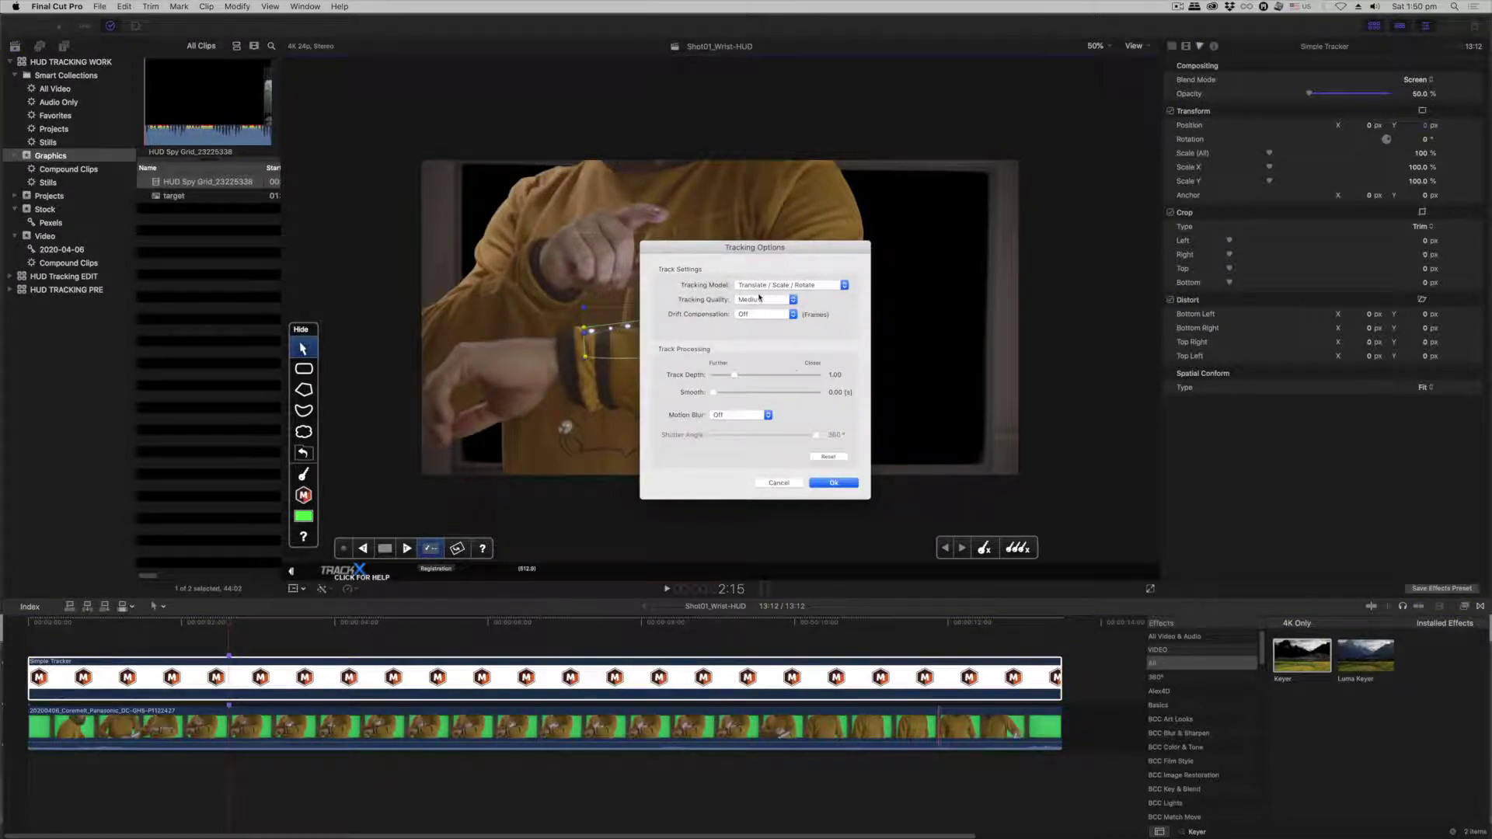
pyautogui.click(835, 484)
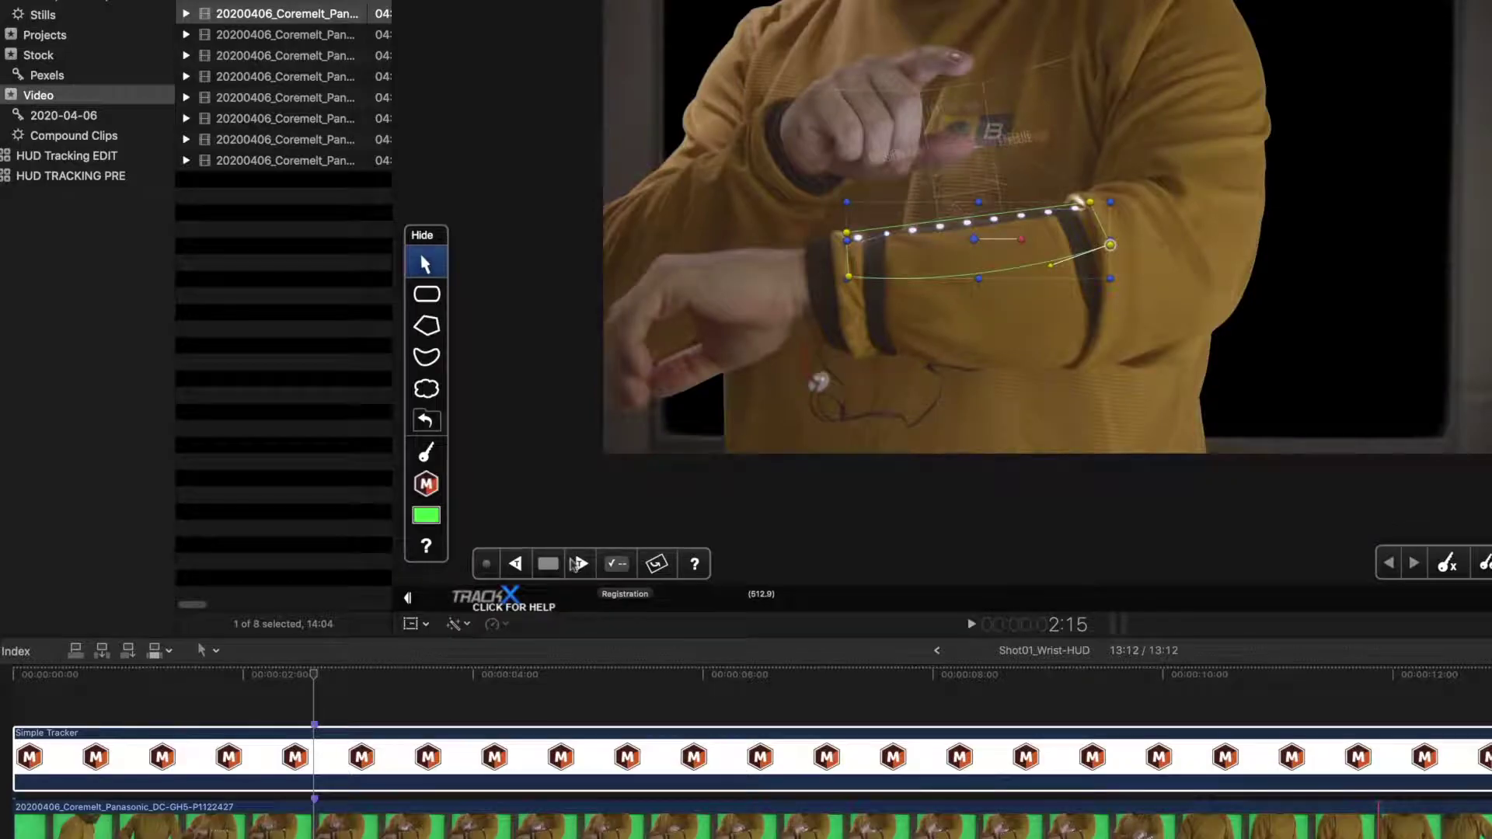
# Track the sleeve shape forward from 2:15 and delete the track data forward from 9:21
pyautogui.click(581, 564)
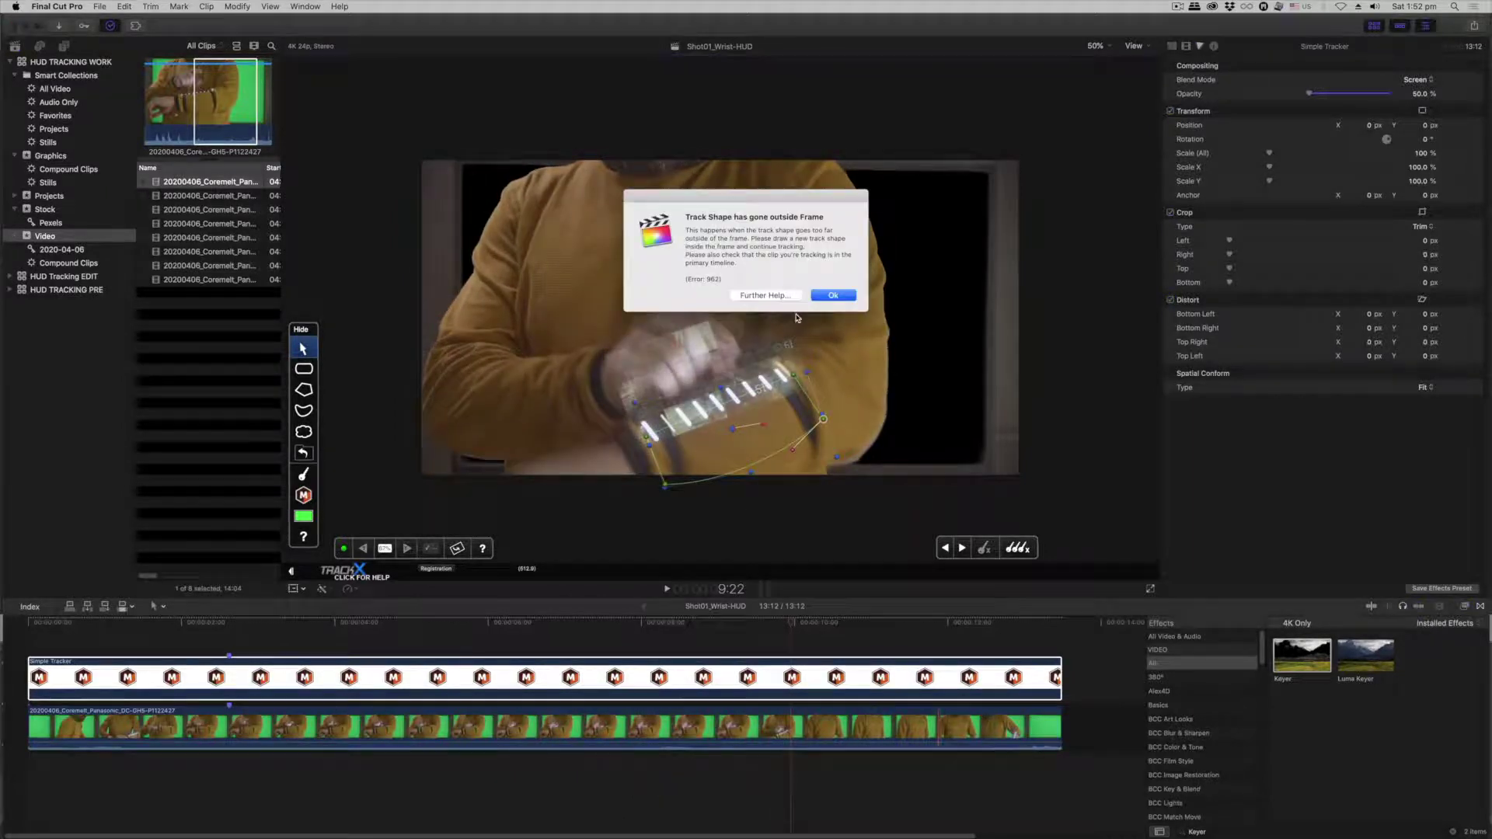
pyautogui.click(832, 295)
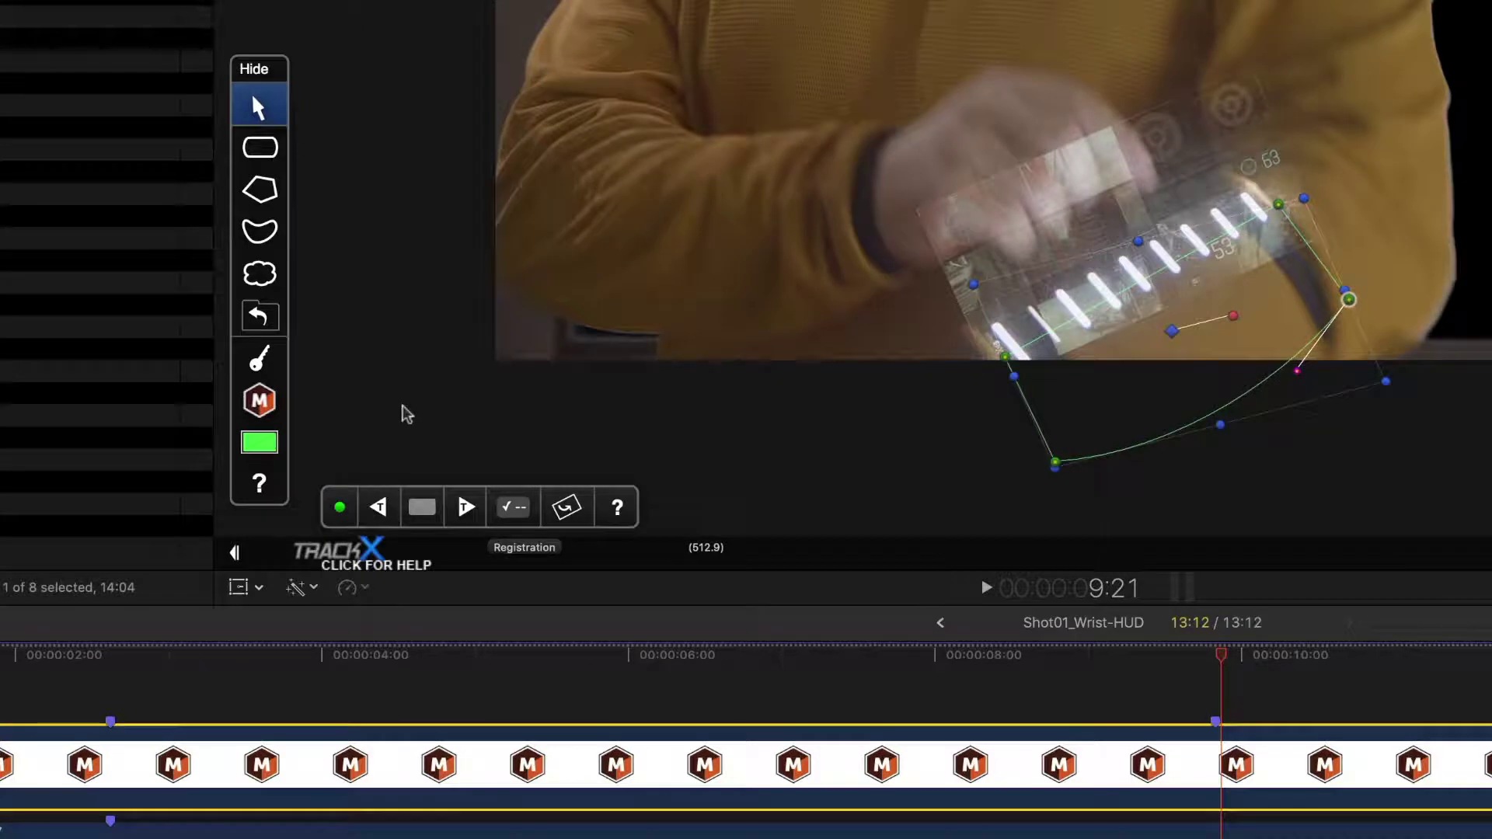
pyautogui.click(340, 508)
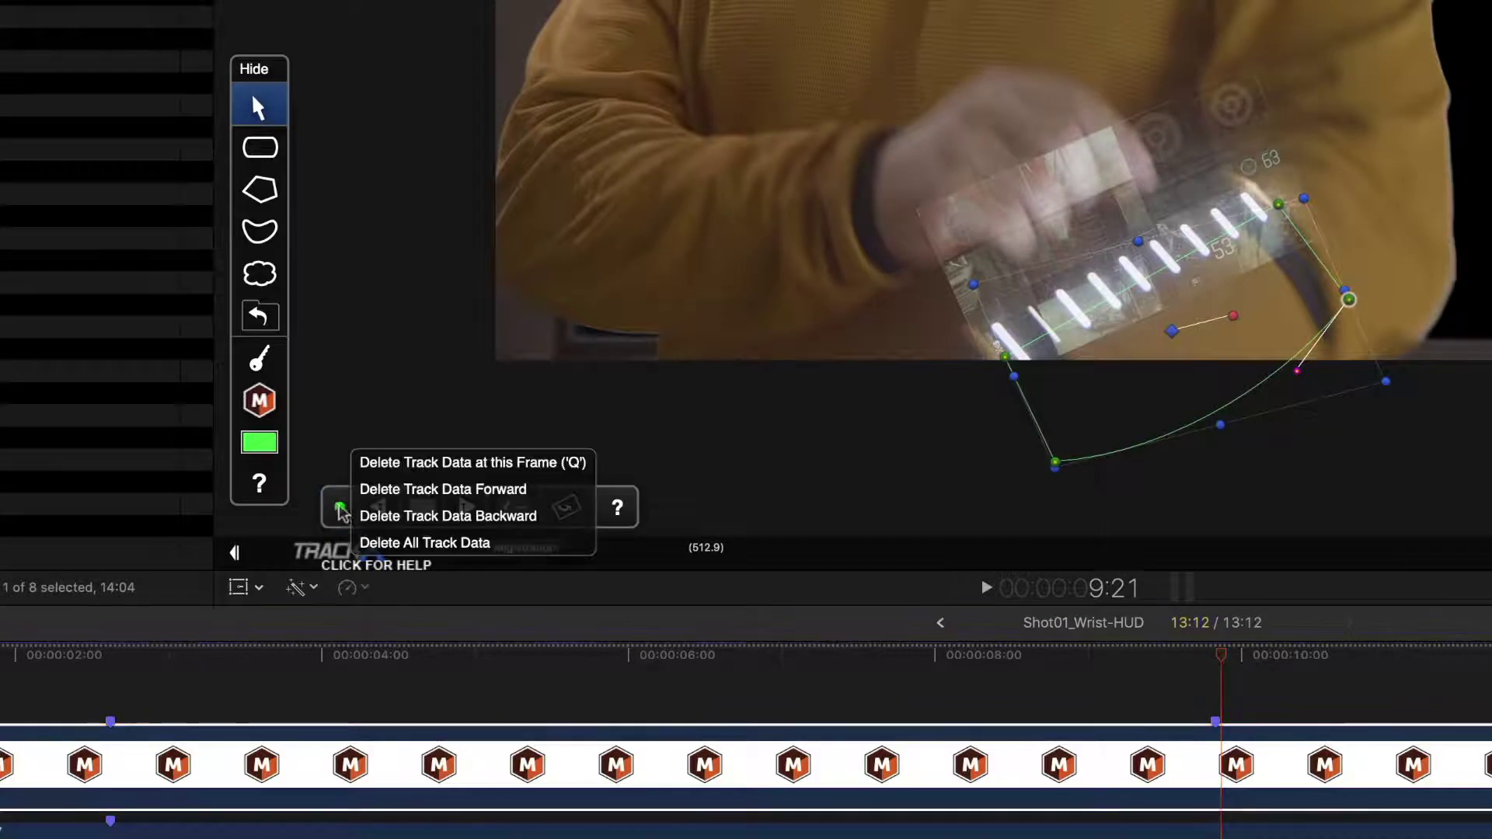
pyautogui.click(469, 489)
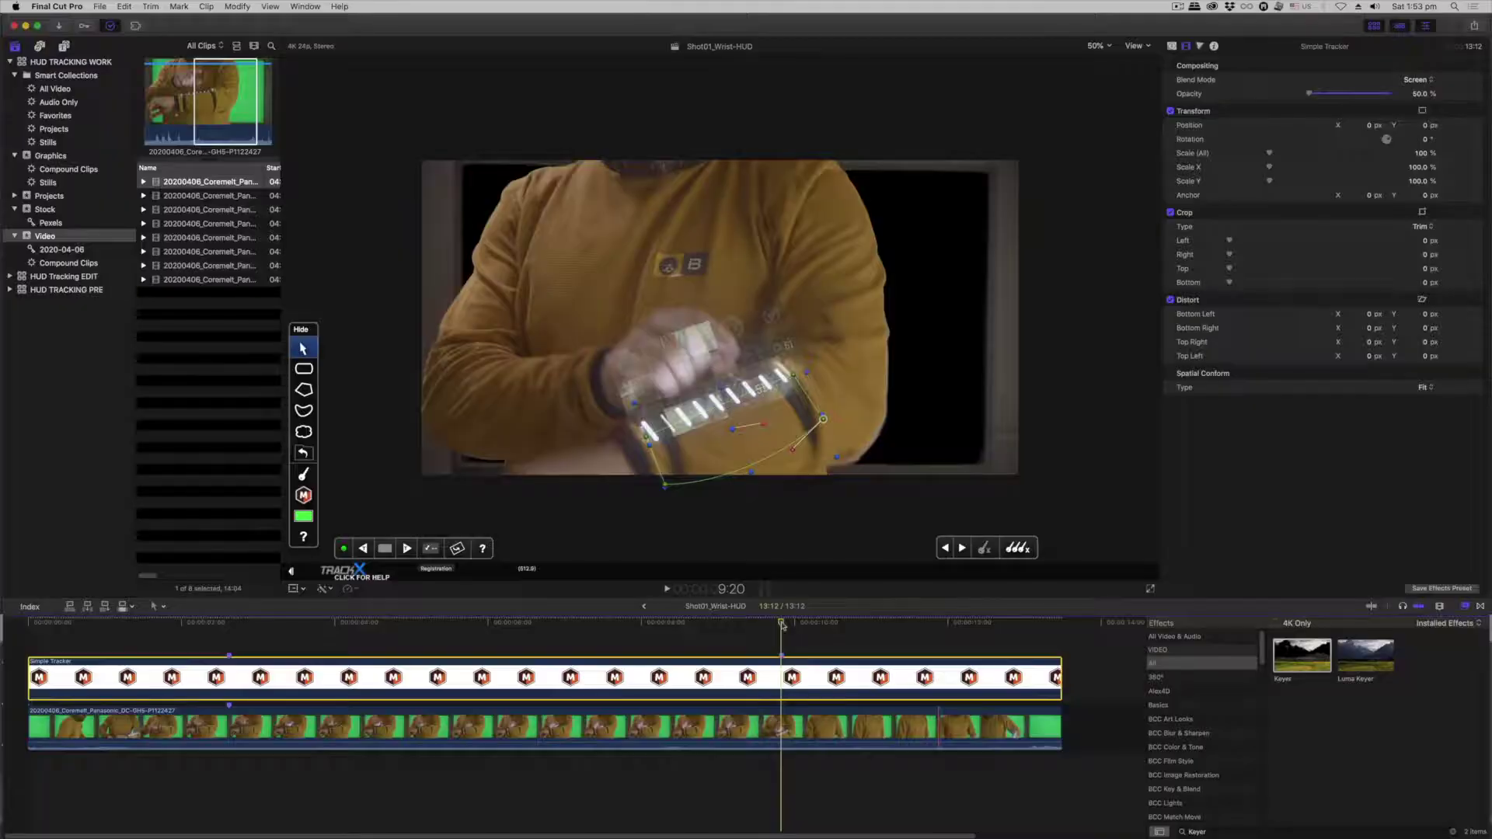
# Track the sleeve shape backward from 2:15 and delete the track data backward from 1:03
pyautogui.moveTo(782, 626); pyautogui.dragTo(233, 641)
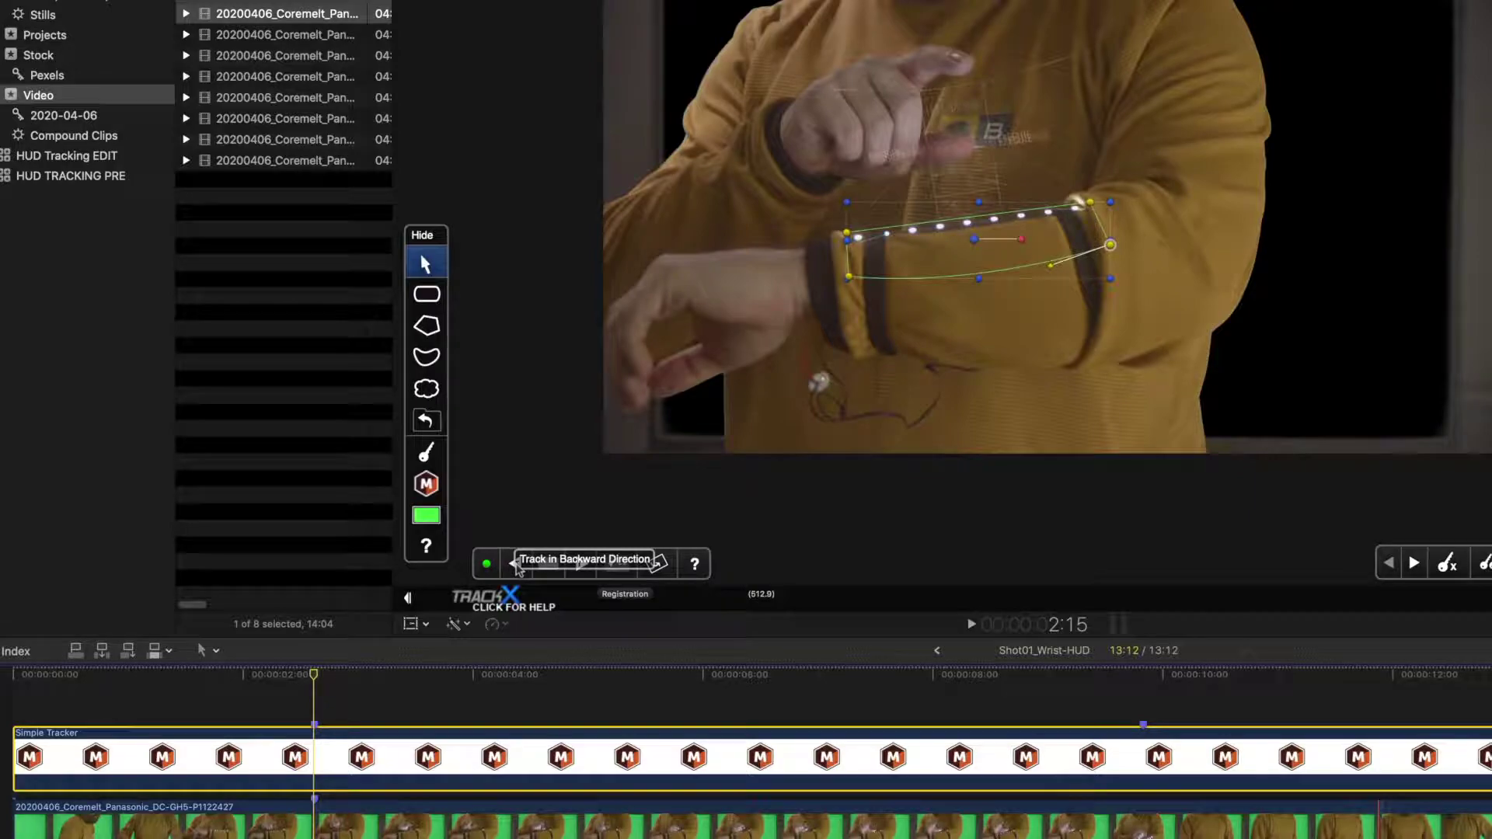
pyautogui.click(518, 565)
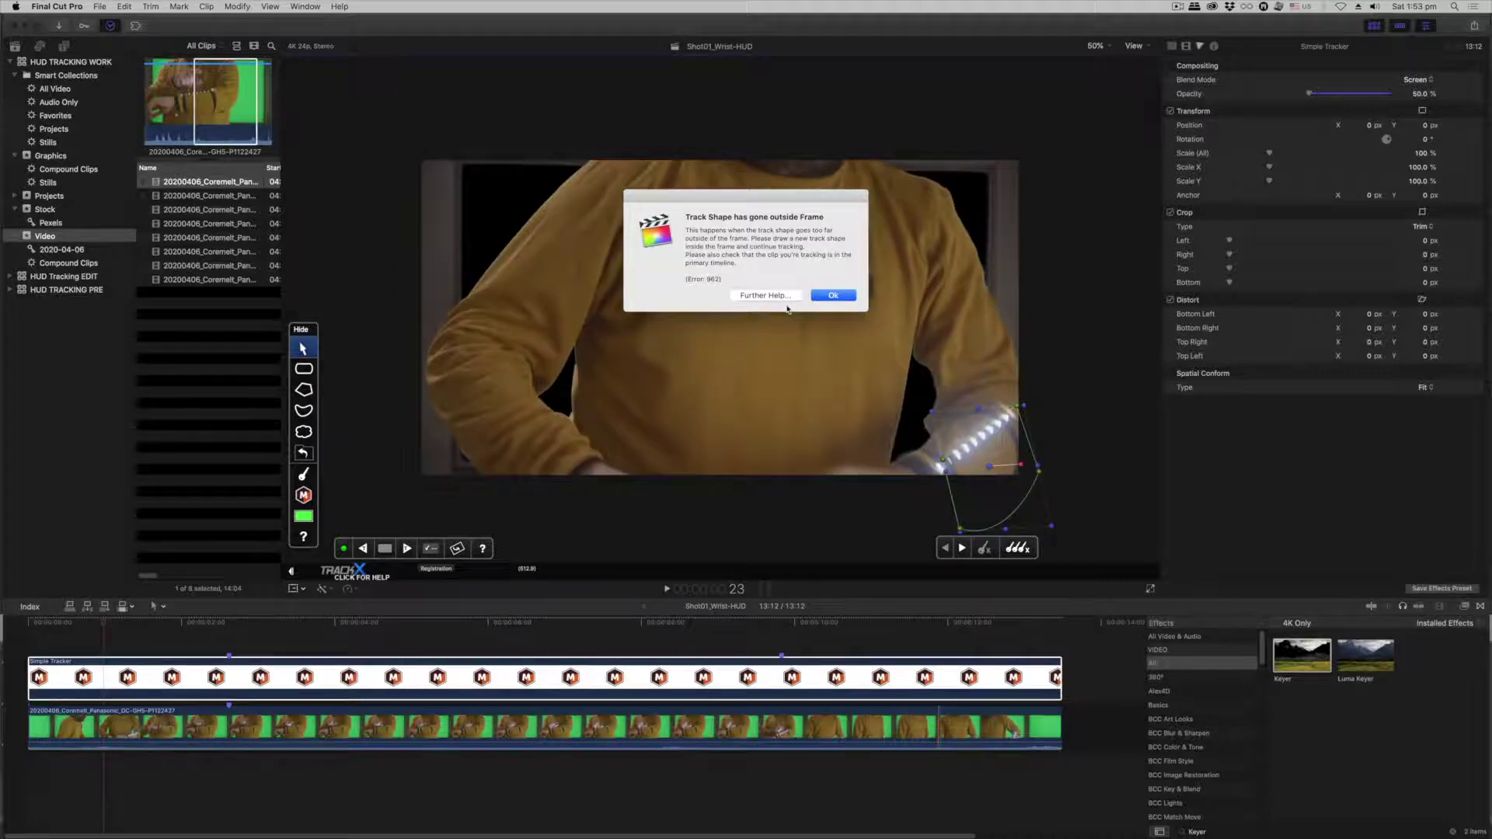
pyautogui.click(833, 295)
pyautogui.moveTo(101, 627); pyautogui.dragTo(115, 626)
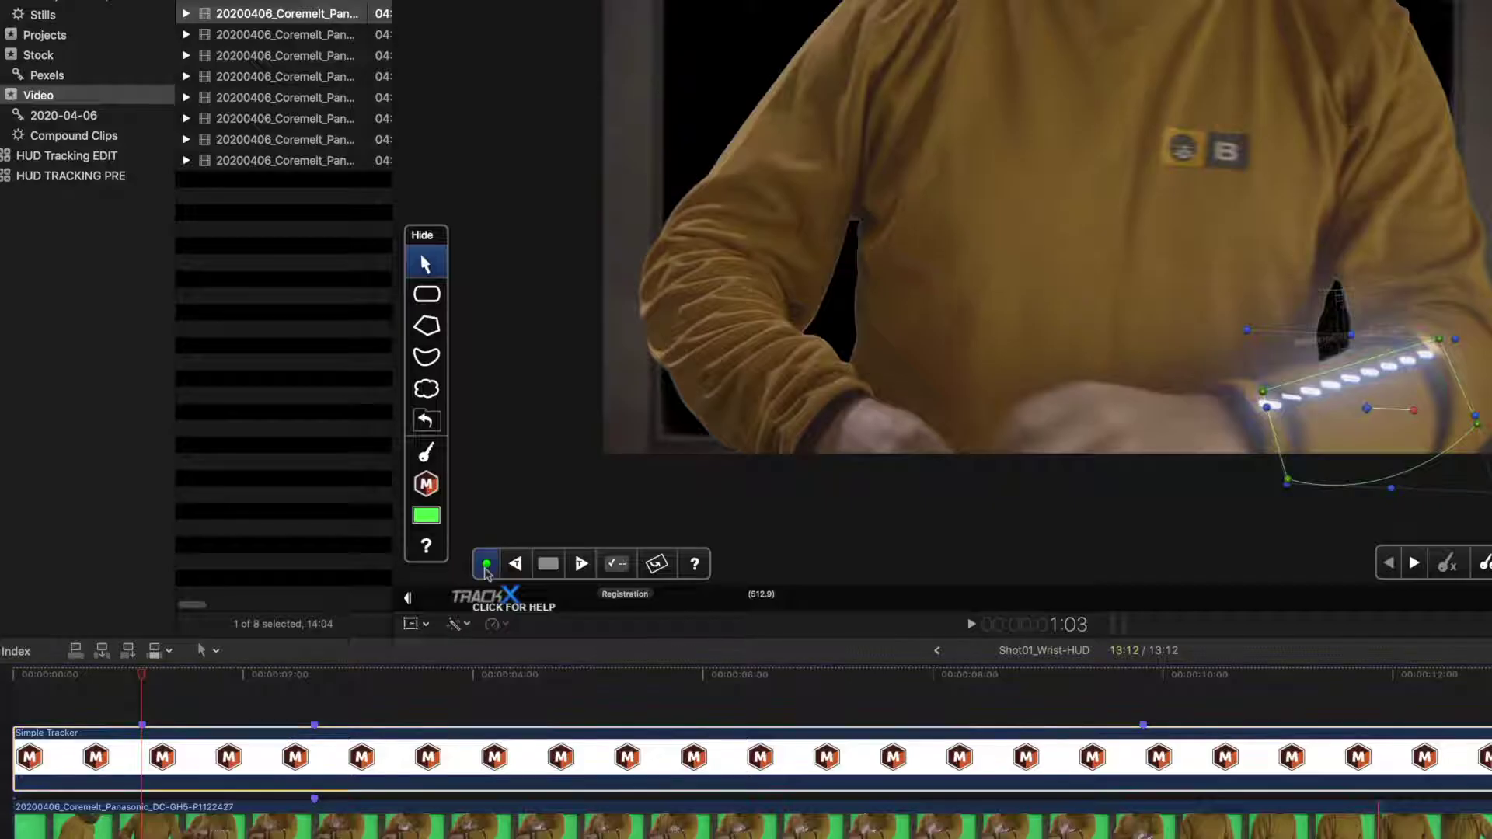
pyautogui.click(344, 550)
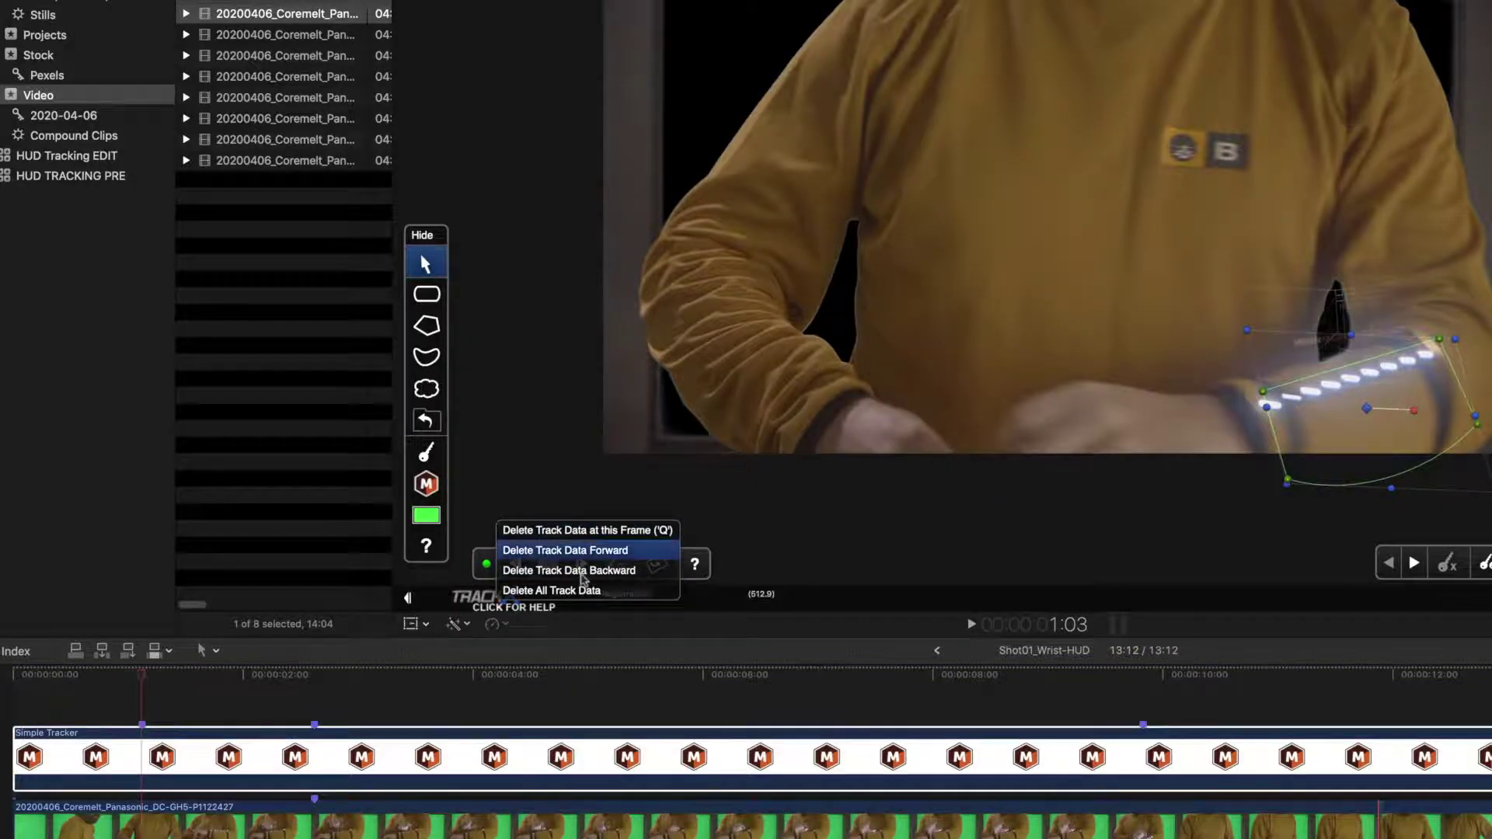
pyautogui.click(582, 571)
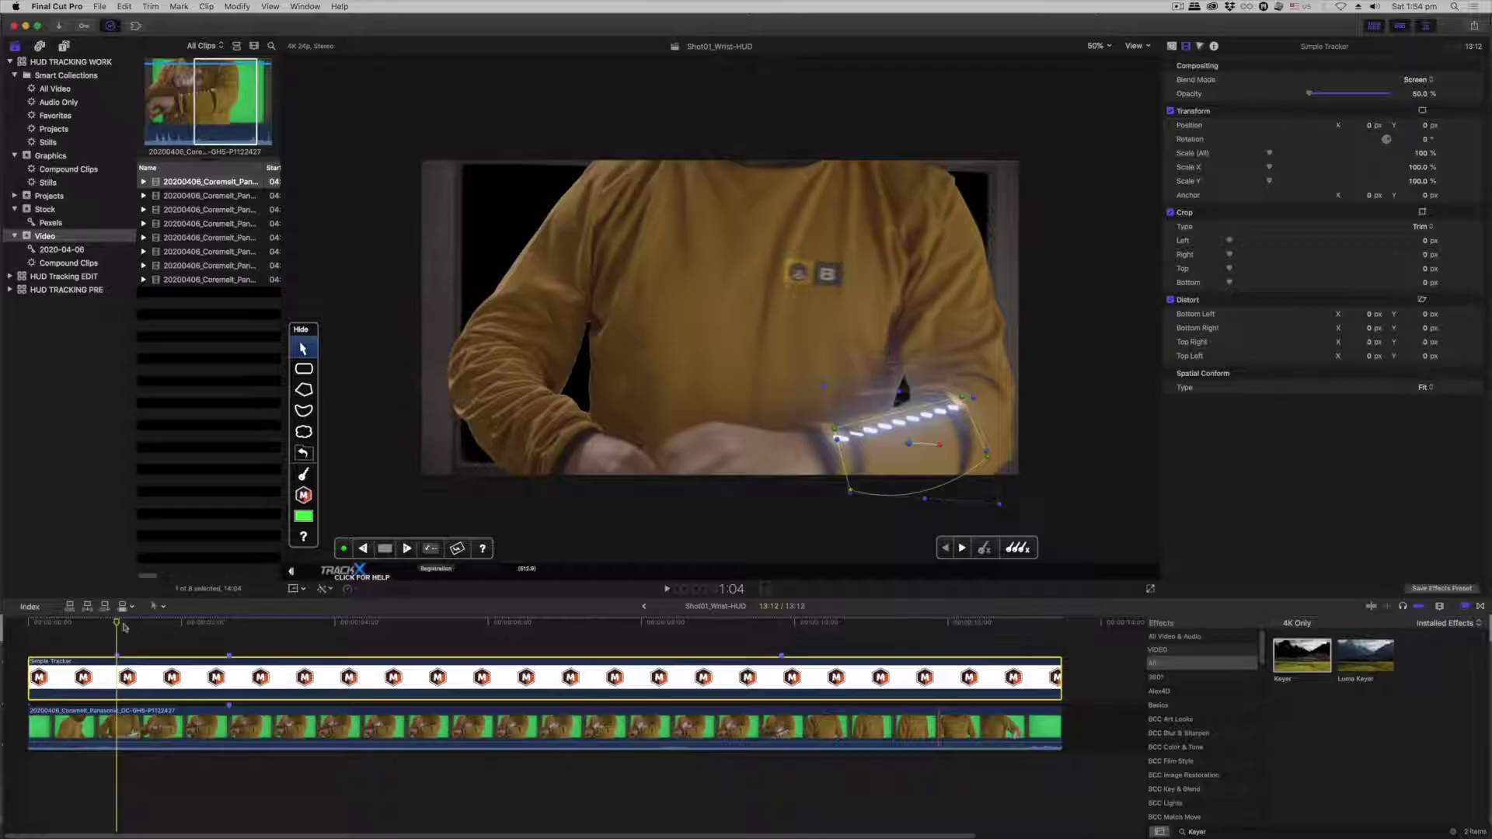
# Scrub through the tracked section up to 9:20 to check how the HUD follows the sleeve
pyautogui.moveTo(125, 627); pyautogui.dragTo(785, 632)
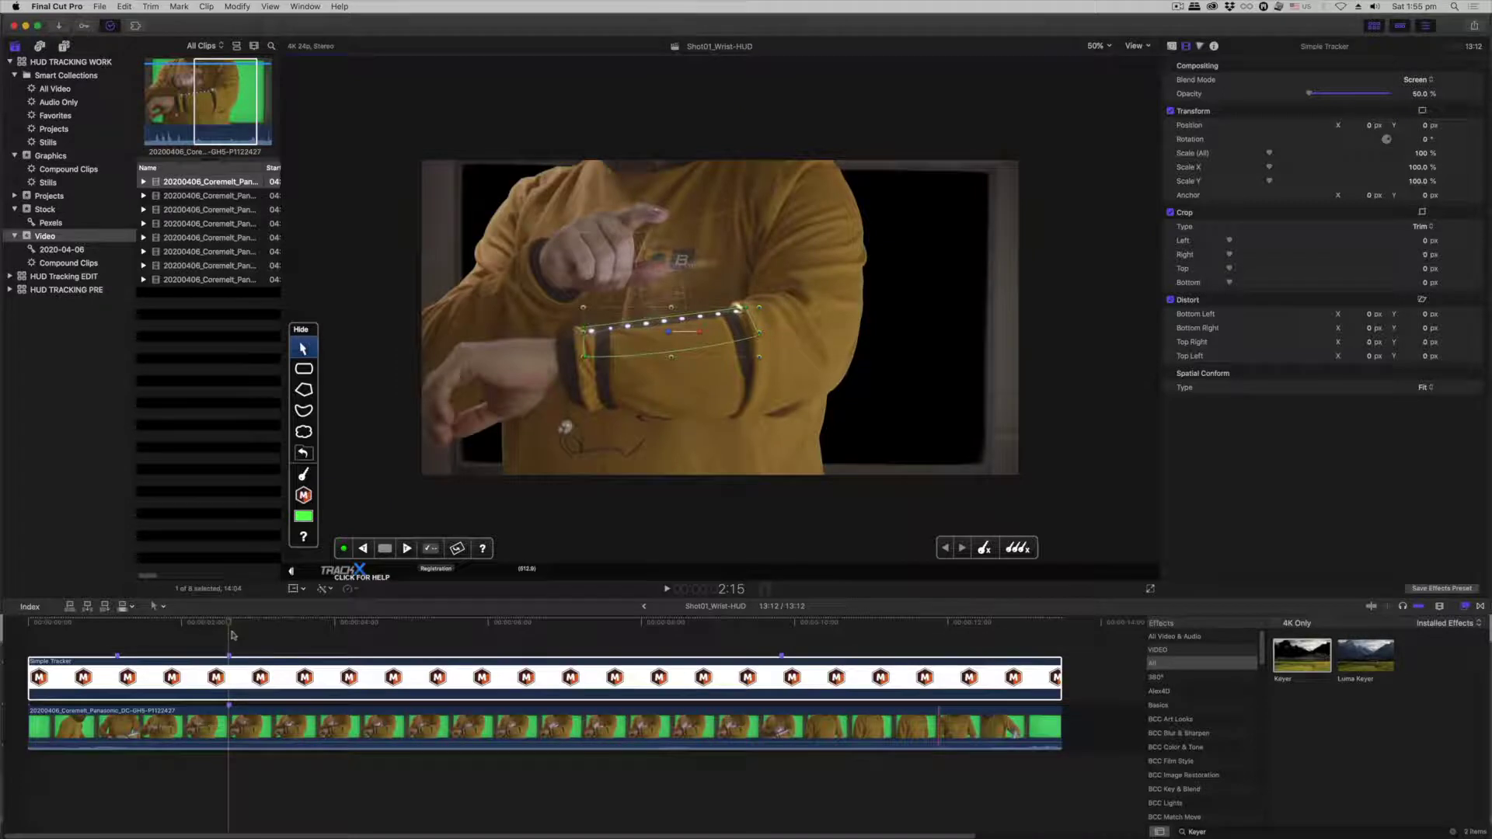
pyautogui.moveTo(229, 624); pyautogui.dragTo(781, 624)
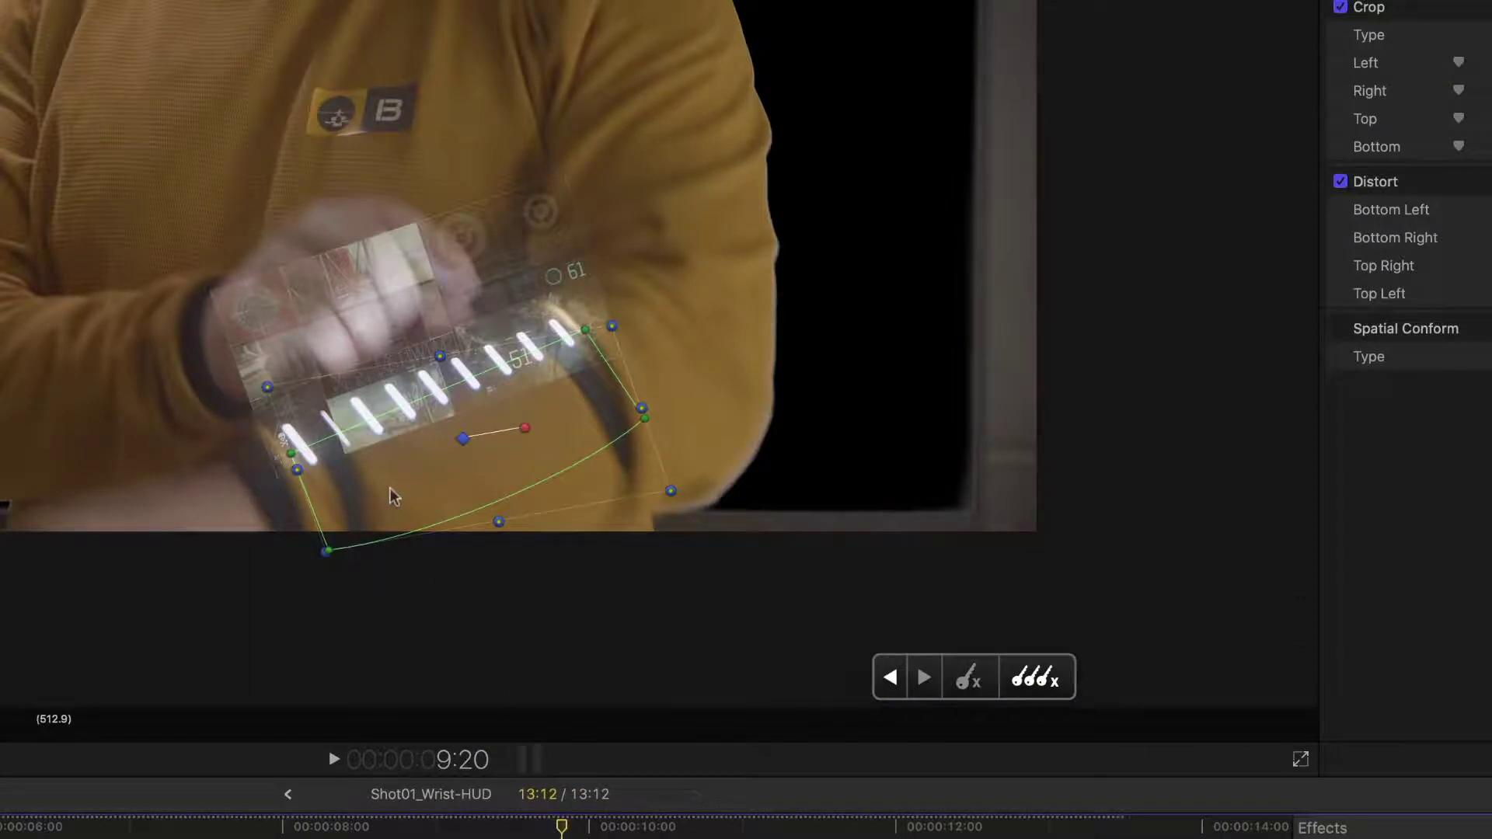
# Reposition the tracking shape by hand at 9:20, 10:08 and 10:01 so it follows the arm out of frame
pyautogui.moveTo(401, 467); pyautogui.dragTo(398, 466)
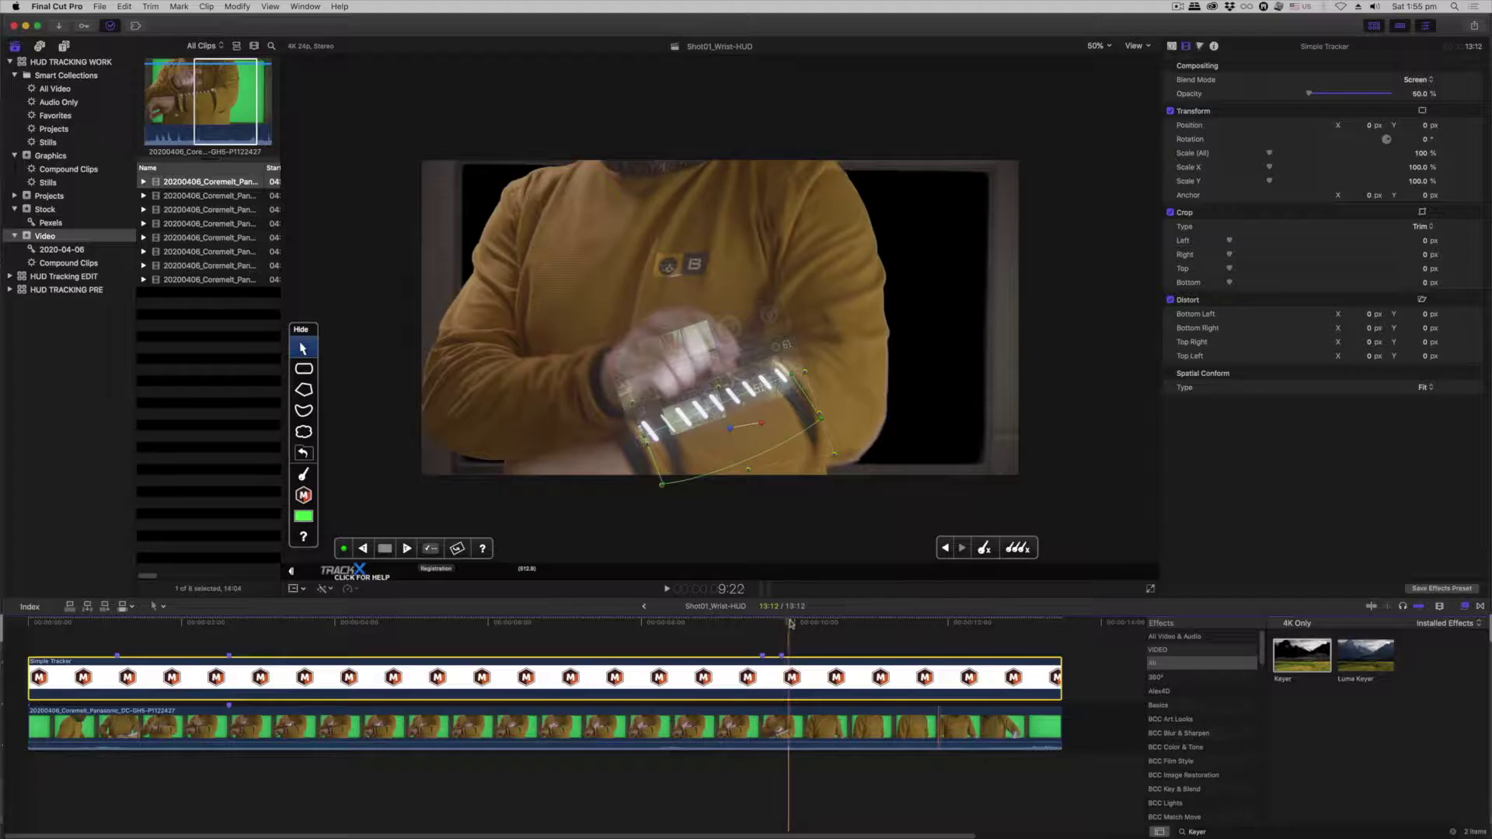
pyautogui.moveTo(563, 826); pyautogui.dragTo(589, 829)
pyautogui.moveTo(797, 624); pyautogui.dragTo(824, 623)
pyautogui.moveTo(699, 455); pyautogui.dragTo(1017, 565)
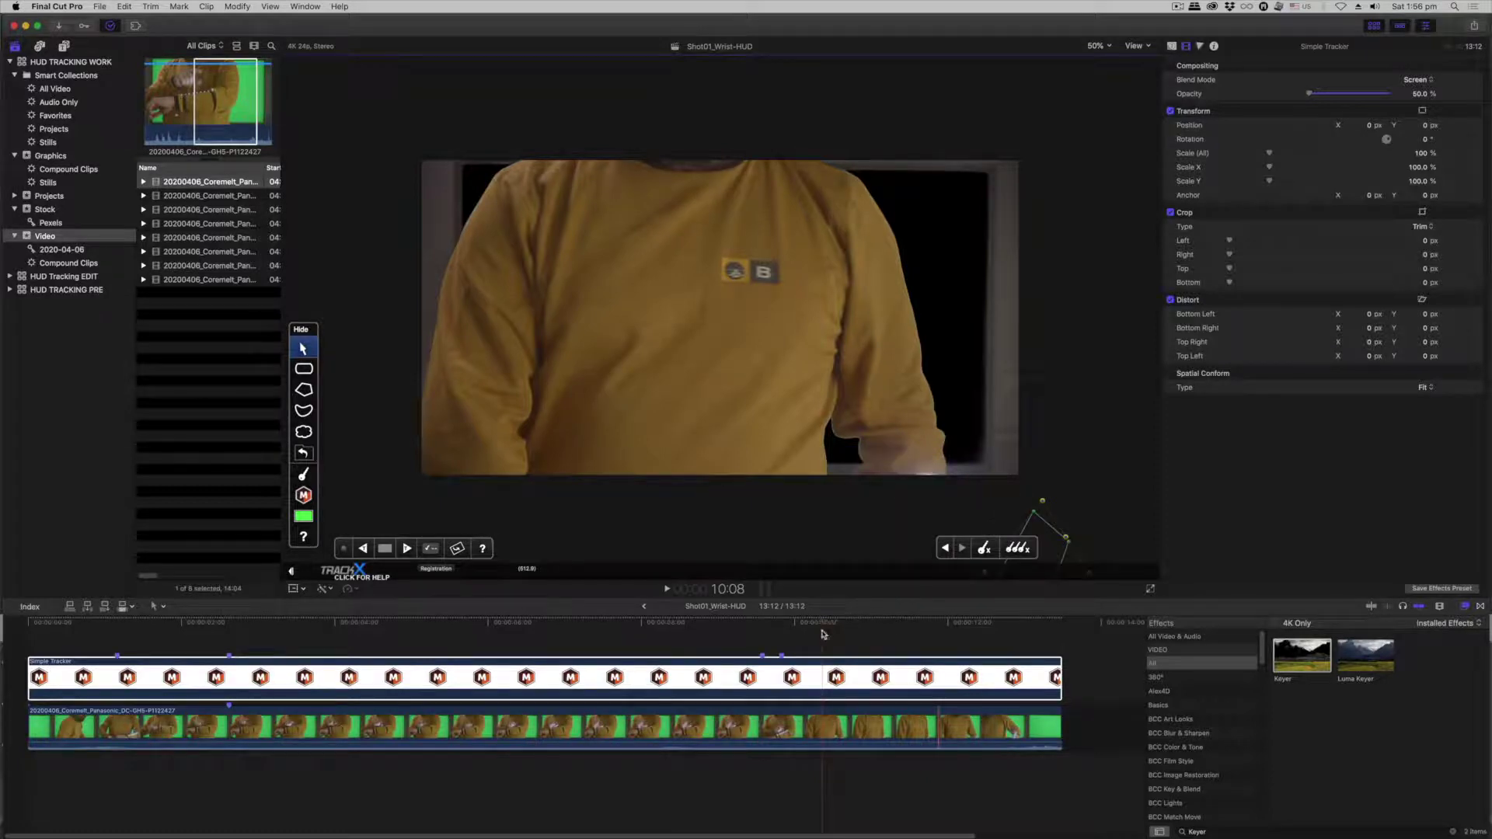
pyautogui.moveTo(825, 629); pyautogui.dragTo(799, 629)
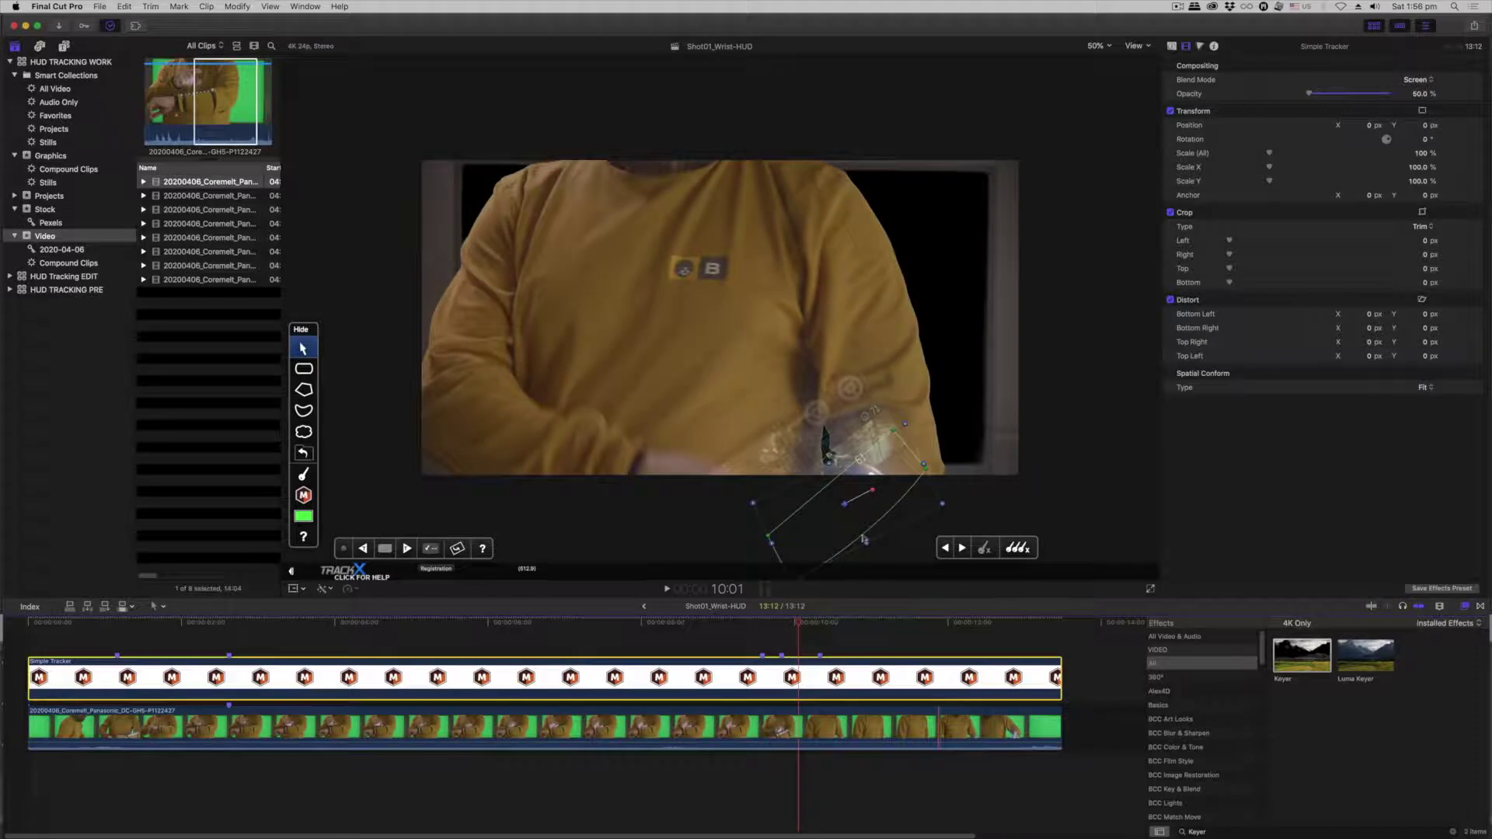
pyautogui.moveTo(867, 495); pyautogui.dragTo(878, 502)
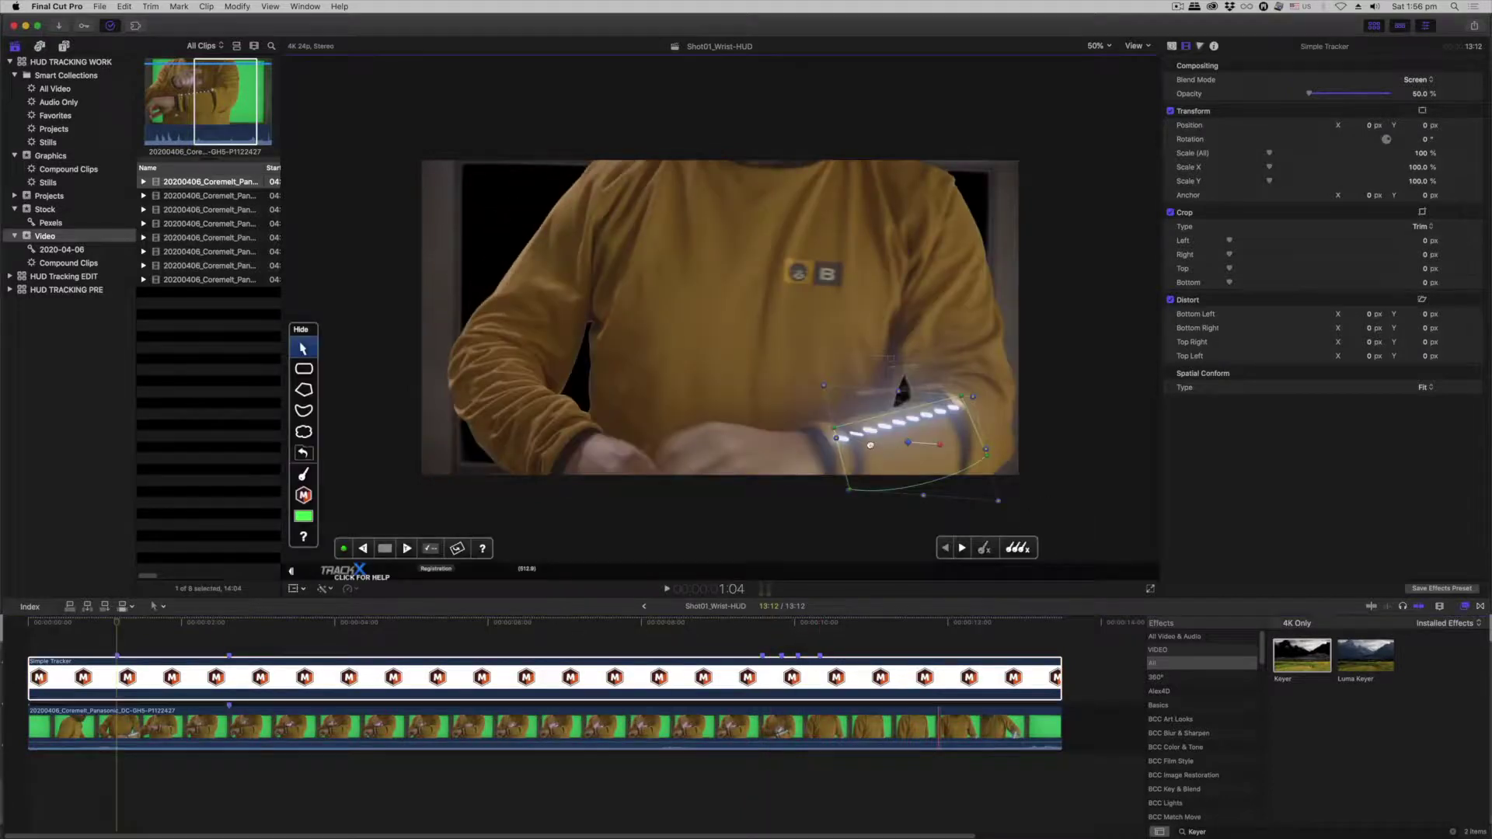
# Move the tracking shape to follow the arm out of frame at 0:18 and check its position at 0:23
pyautogui.moveTo(123, 626); pyautogui.dragTo(85, 631)
pyautogui.moveTo(1039, 544); pyautogui.dragTo(1000, 542)
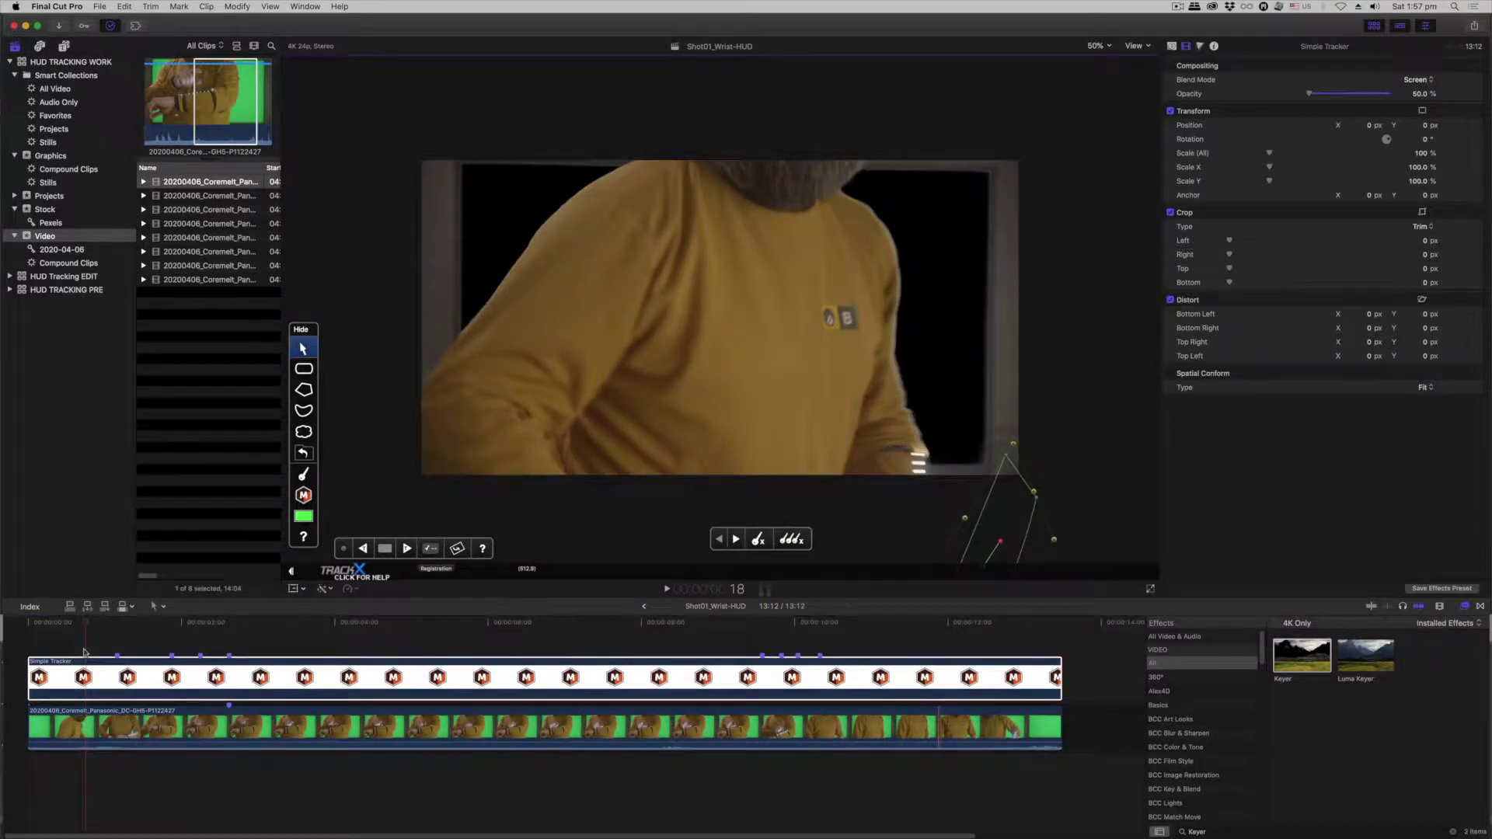
pyautogui.moveTo(83, 652); pyautogui.dragTo(101, 651)
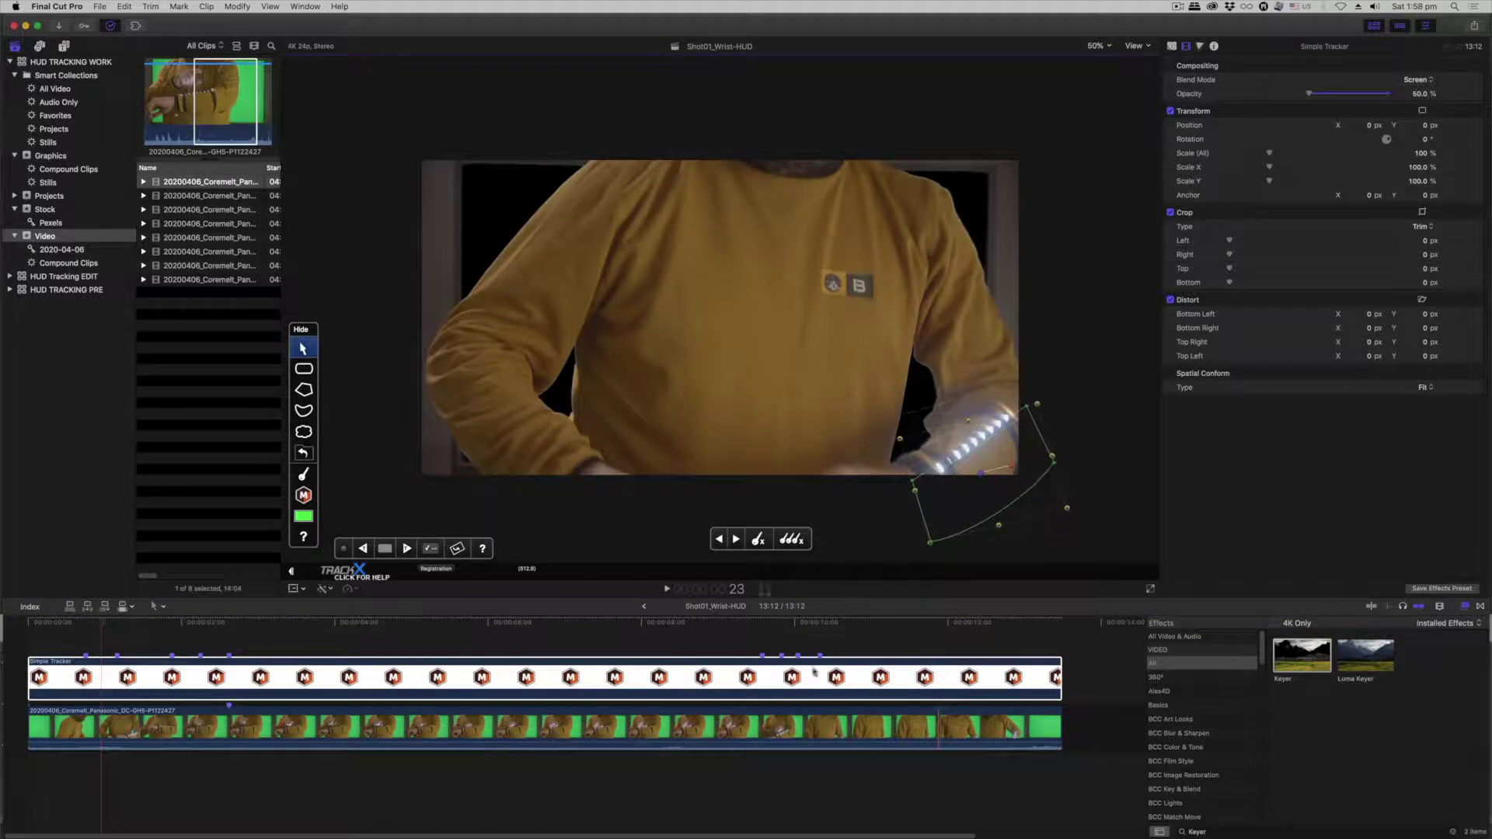
# Scrub through the middle of the shot to 8:02 and display the Simple Tracker's published parameters
pyautogui.click(556, 624)
pyautogui.moveTo(558, 624); pyautogui.dragTo(651, 633)
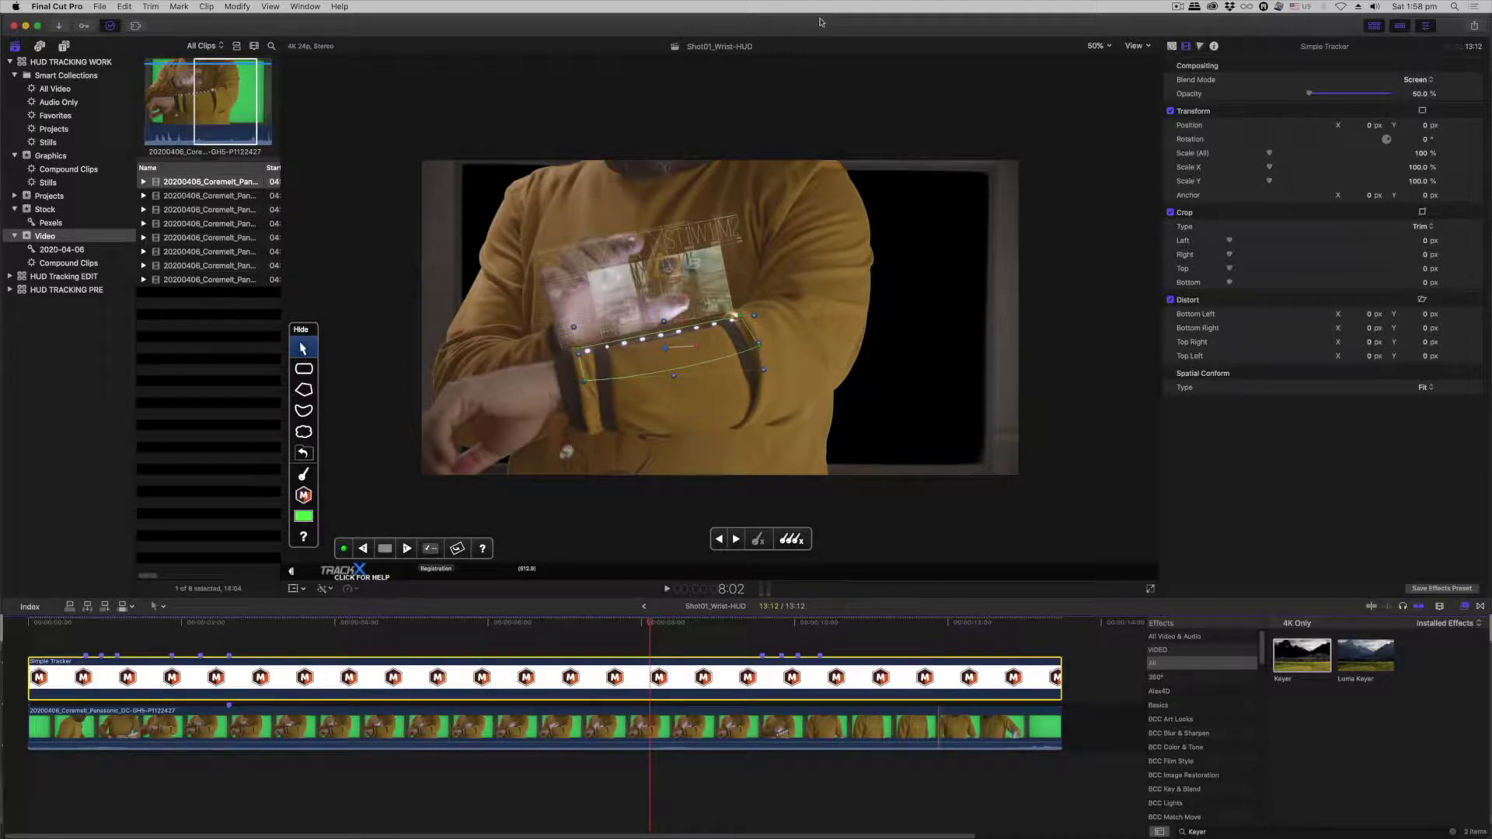
pyautogui.click(1172, 47)
# Add to-do markers to the Simple Tracker clip at 5:11 and 7:11
pyautogui.moveTo(295, 144)
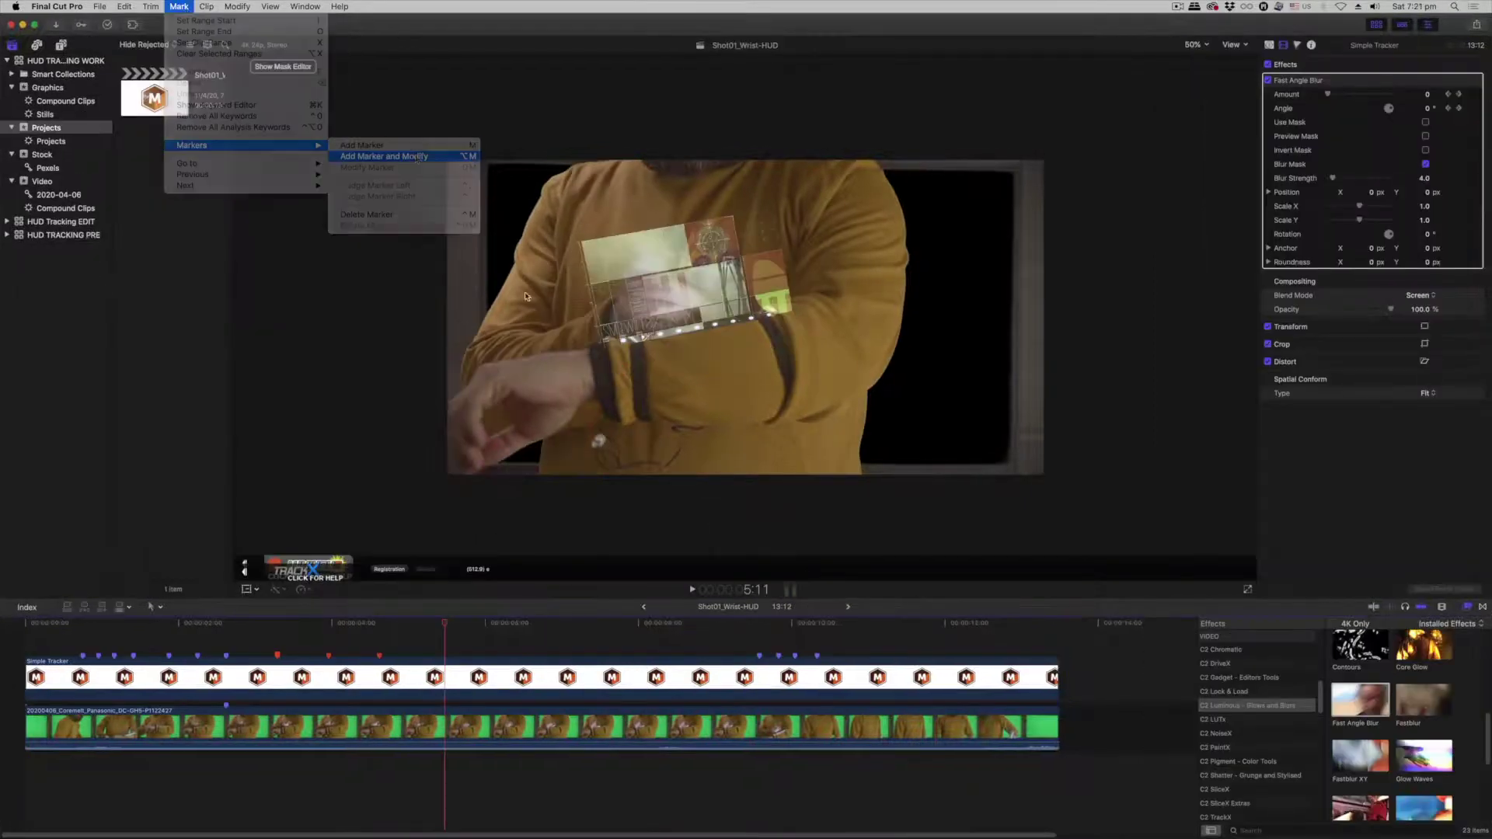
pyautogui.click(373, 151)
pyautogui.click(566, 635)
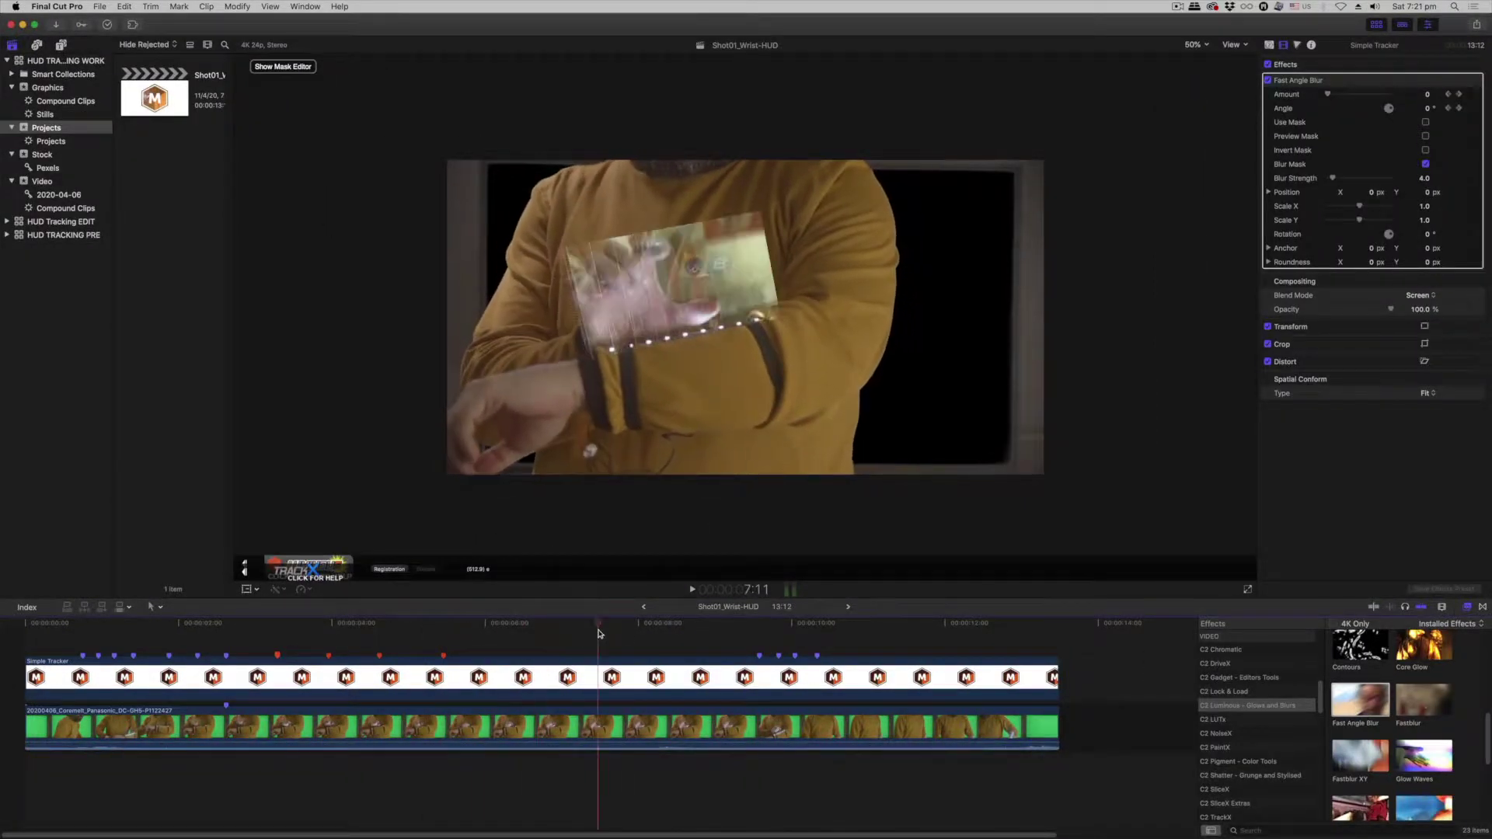
pyautogui.doubleClick(596, 656)
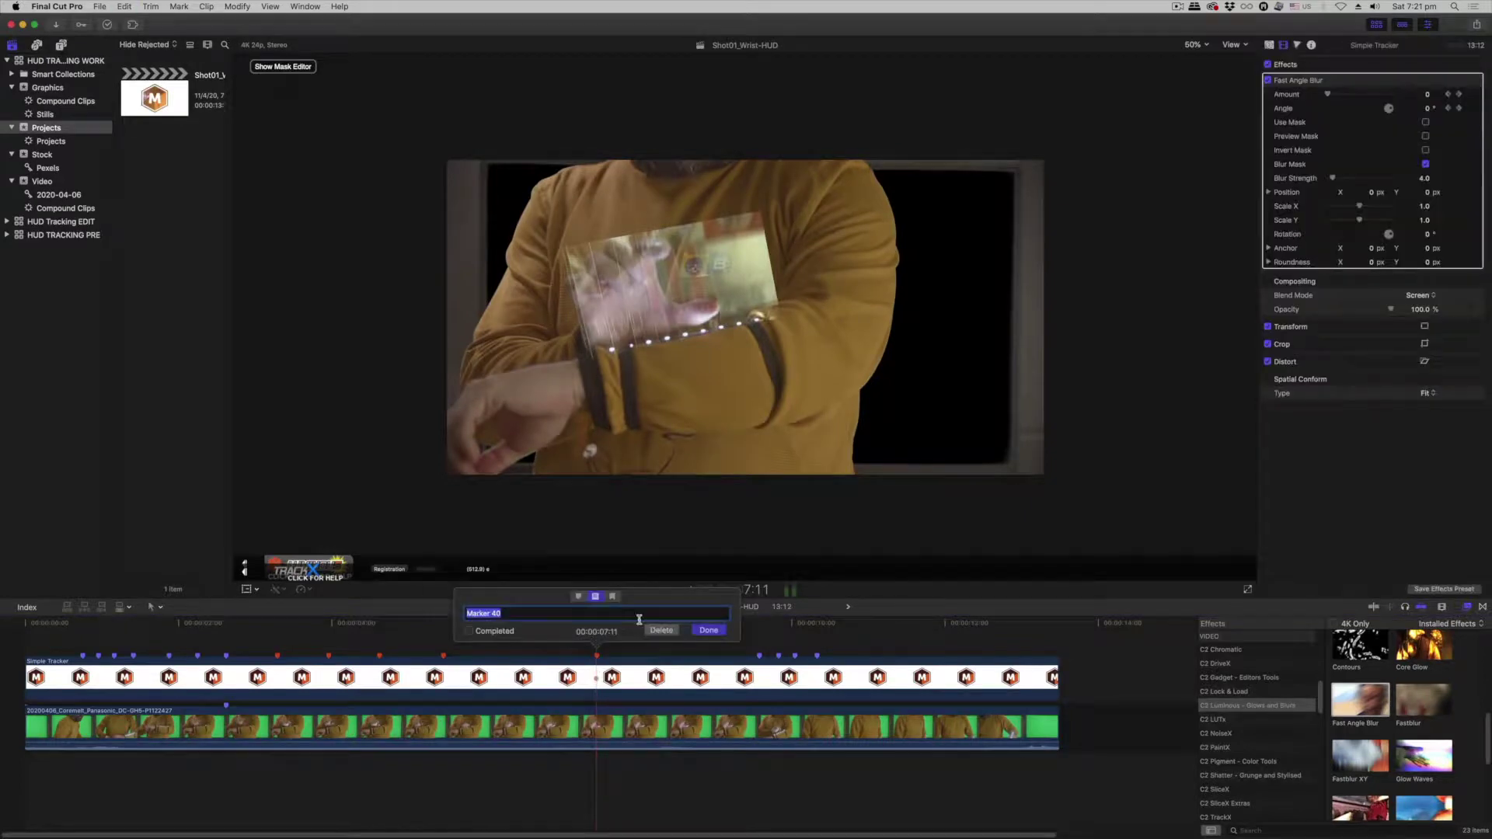
pyautogui.click(600, 604)
pyautogui.click(708, 632)
# Create a compound clip named HUD_FLIP from the HUD Spy Grid clip in the Graphics event
pyautogui.click(55, 159)
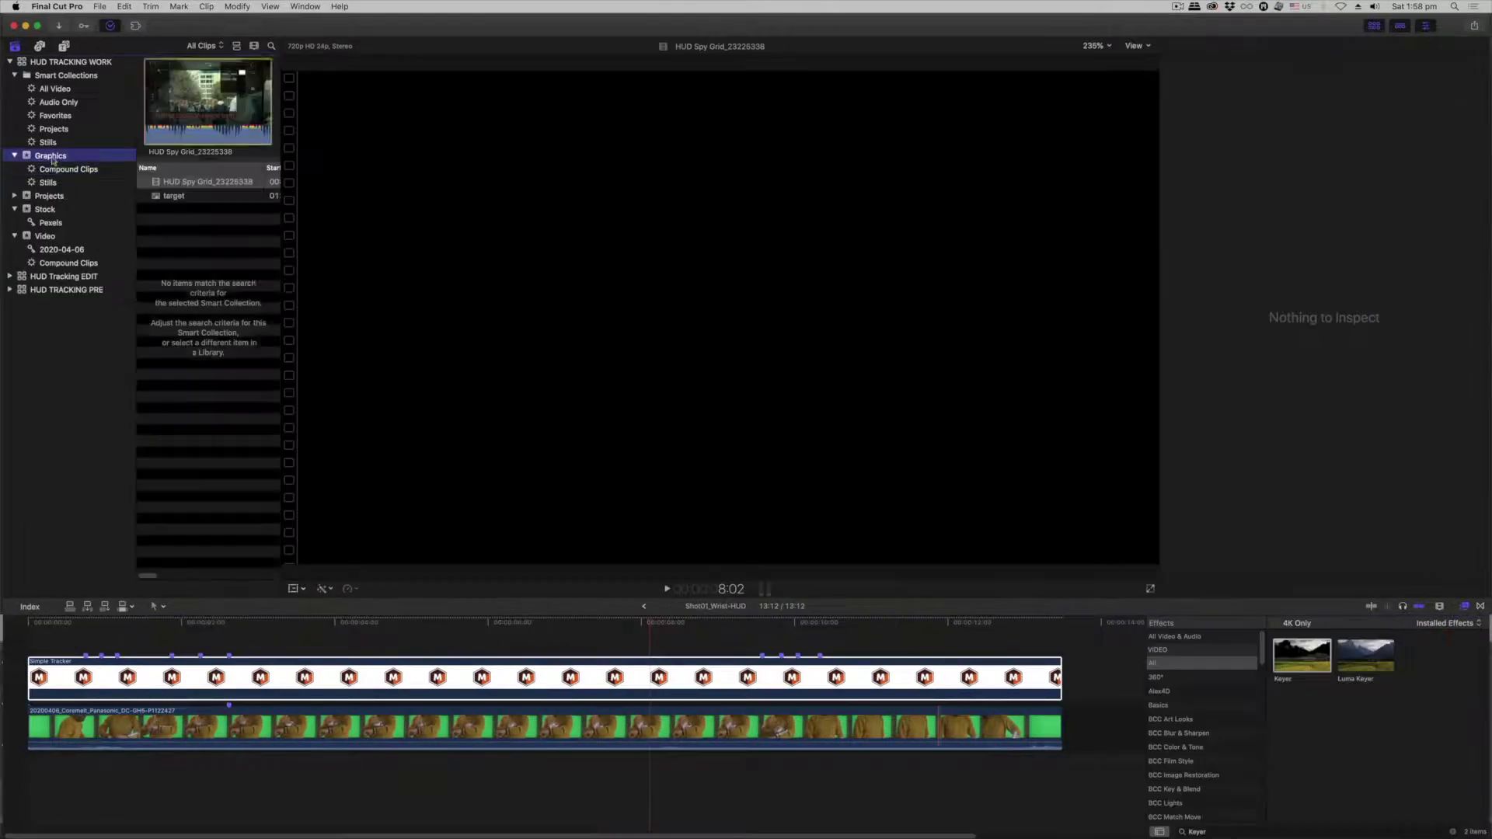
pyautogui.rightClick(181, 184)
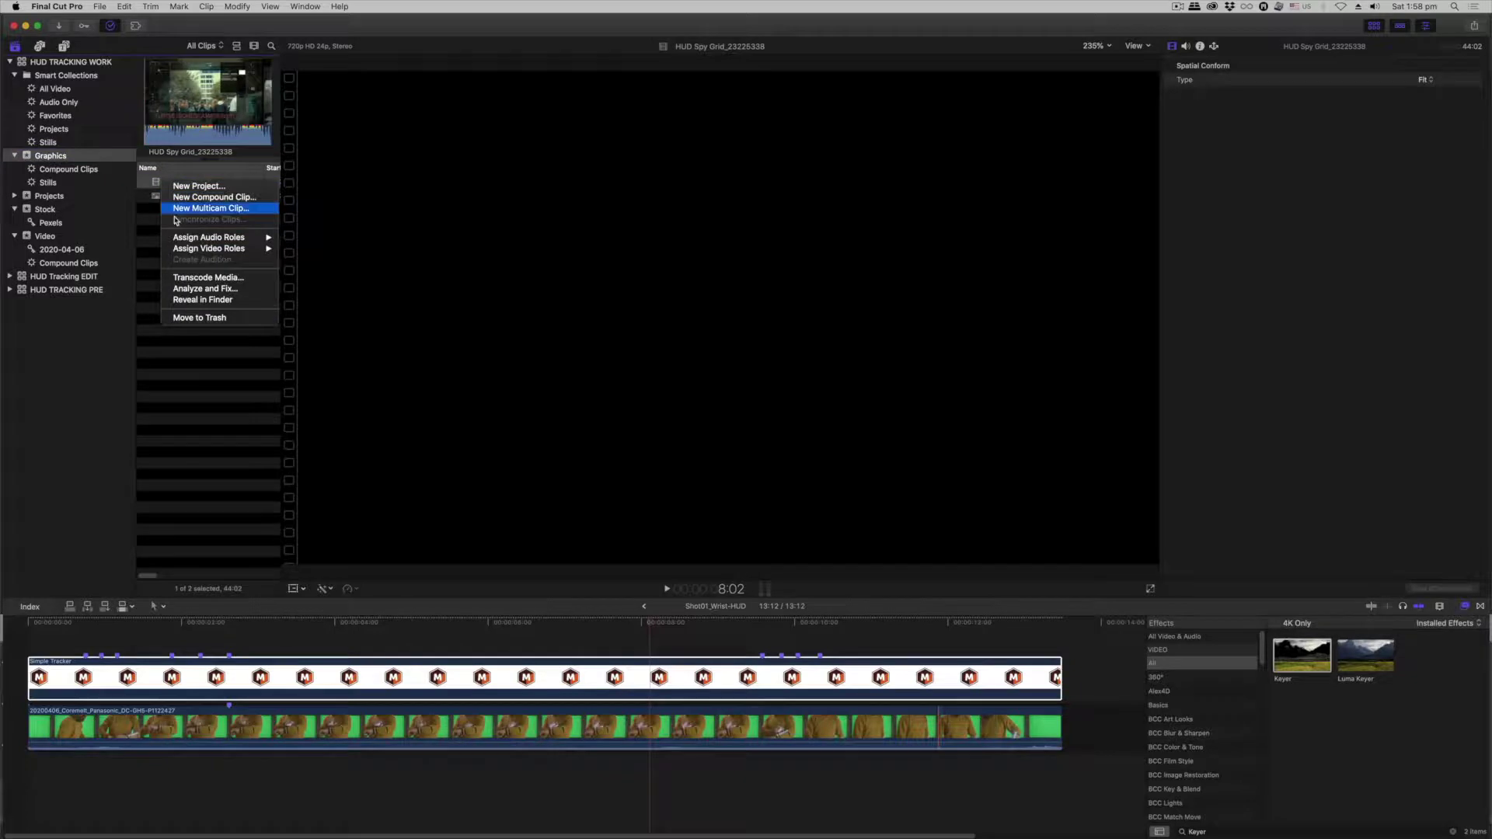
pyautogui.click(215, 197)
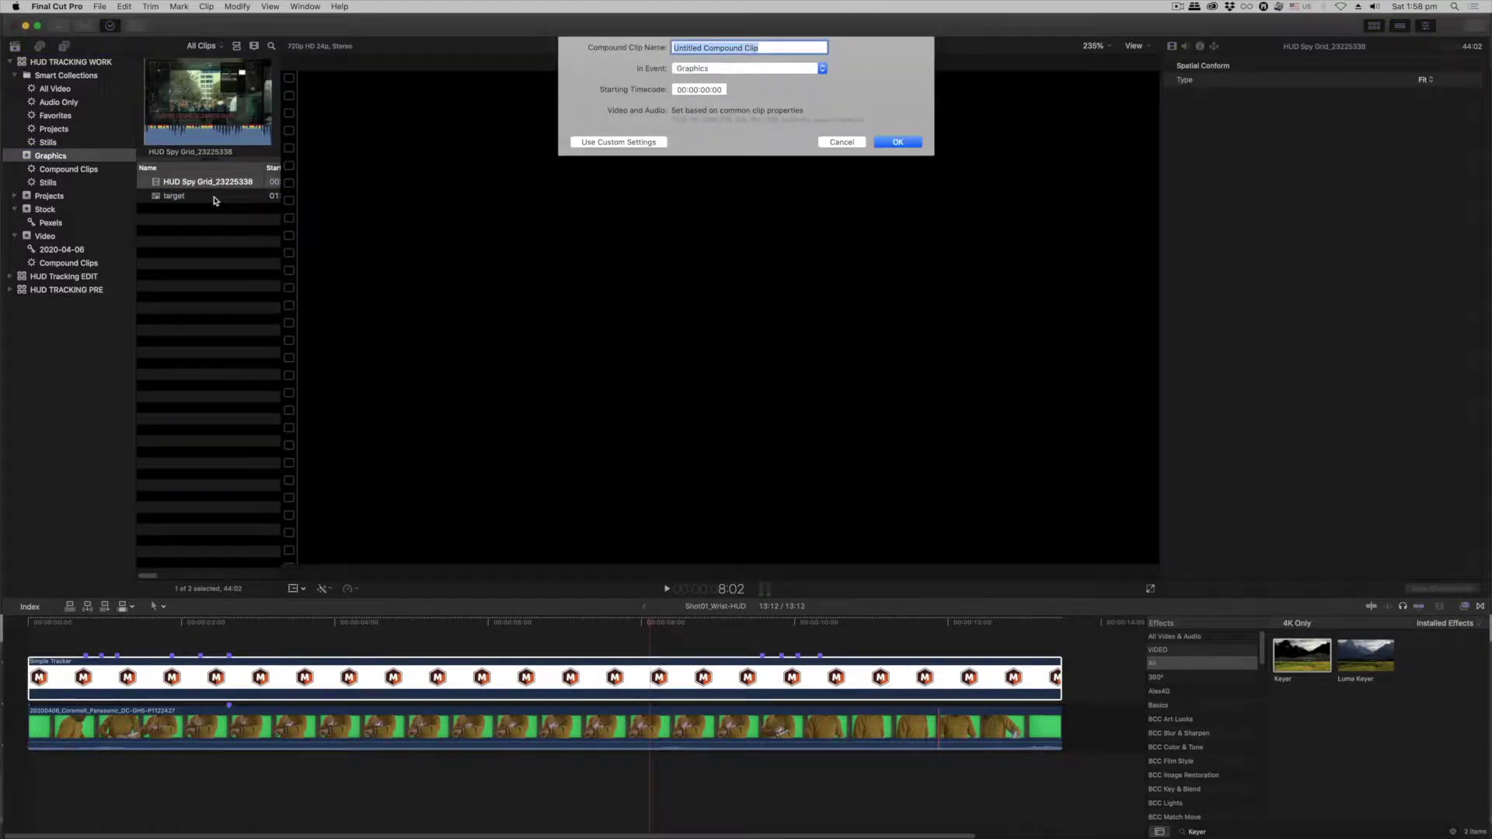
pyautogui.write('HUD_FLIP')
pyautogui.press('Return')
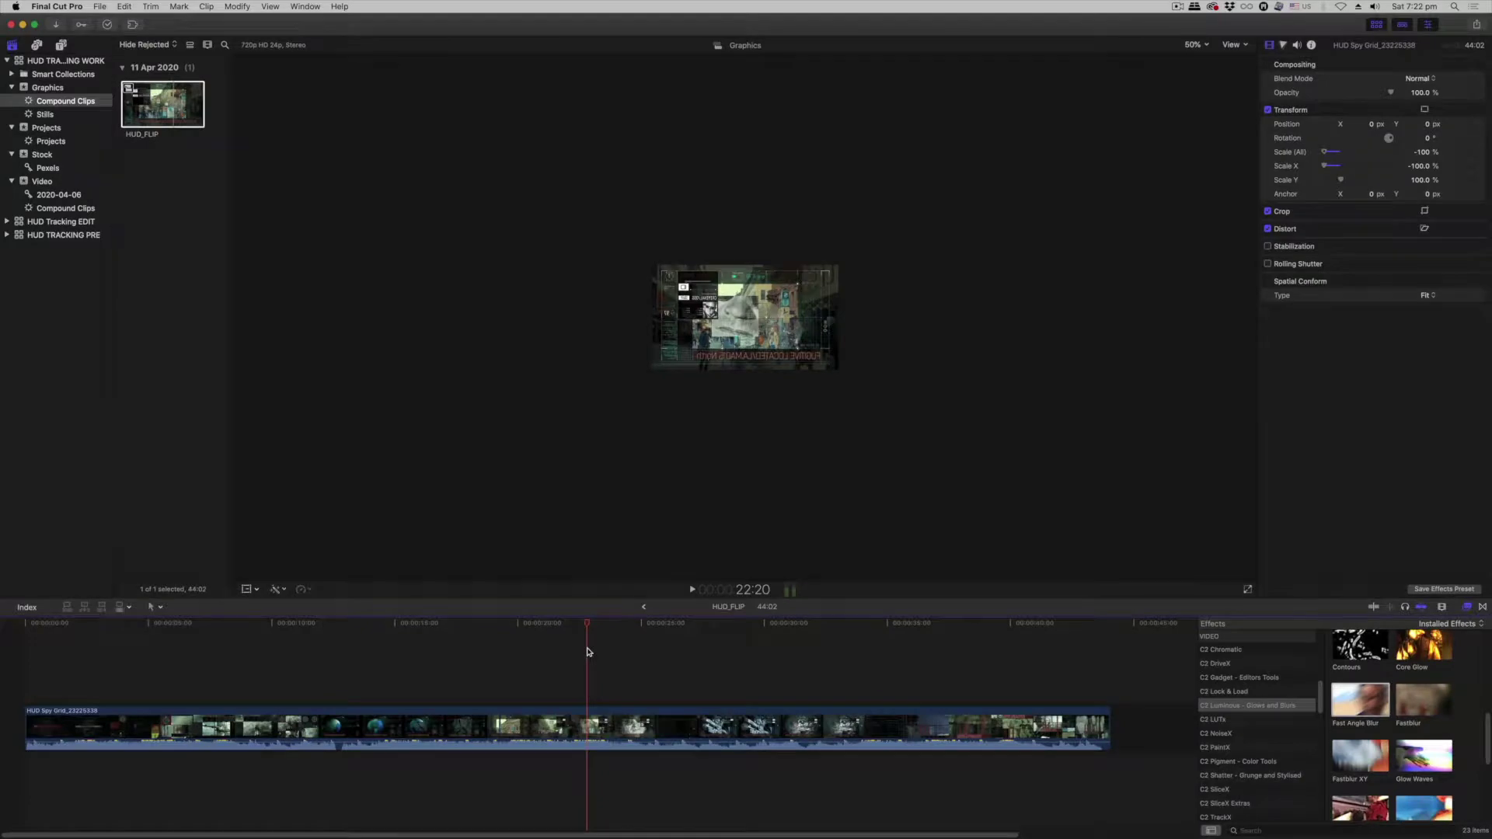
# Cut a segment about 3:14 long from the HUD Spy Grid clip at 22:20 and move it to 4:15 in HUD_FLIP
pyautogui.press('b')
pyautogui.click(586, 727)
pyautogui.click(683, 726)
pyautogui.press('a')
pyautogui.click(637, 726)
pyautogui.moveTo(637, 726)
pyautogui.mouseDown()
pyautogui.moveTo(225, 676)
pyautogui.moveTo(176, 684)
pyautogui.moveTo(182, 727)
pyautogui.mouseUp()
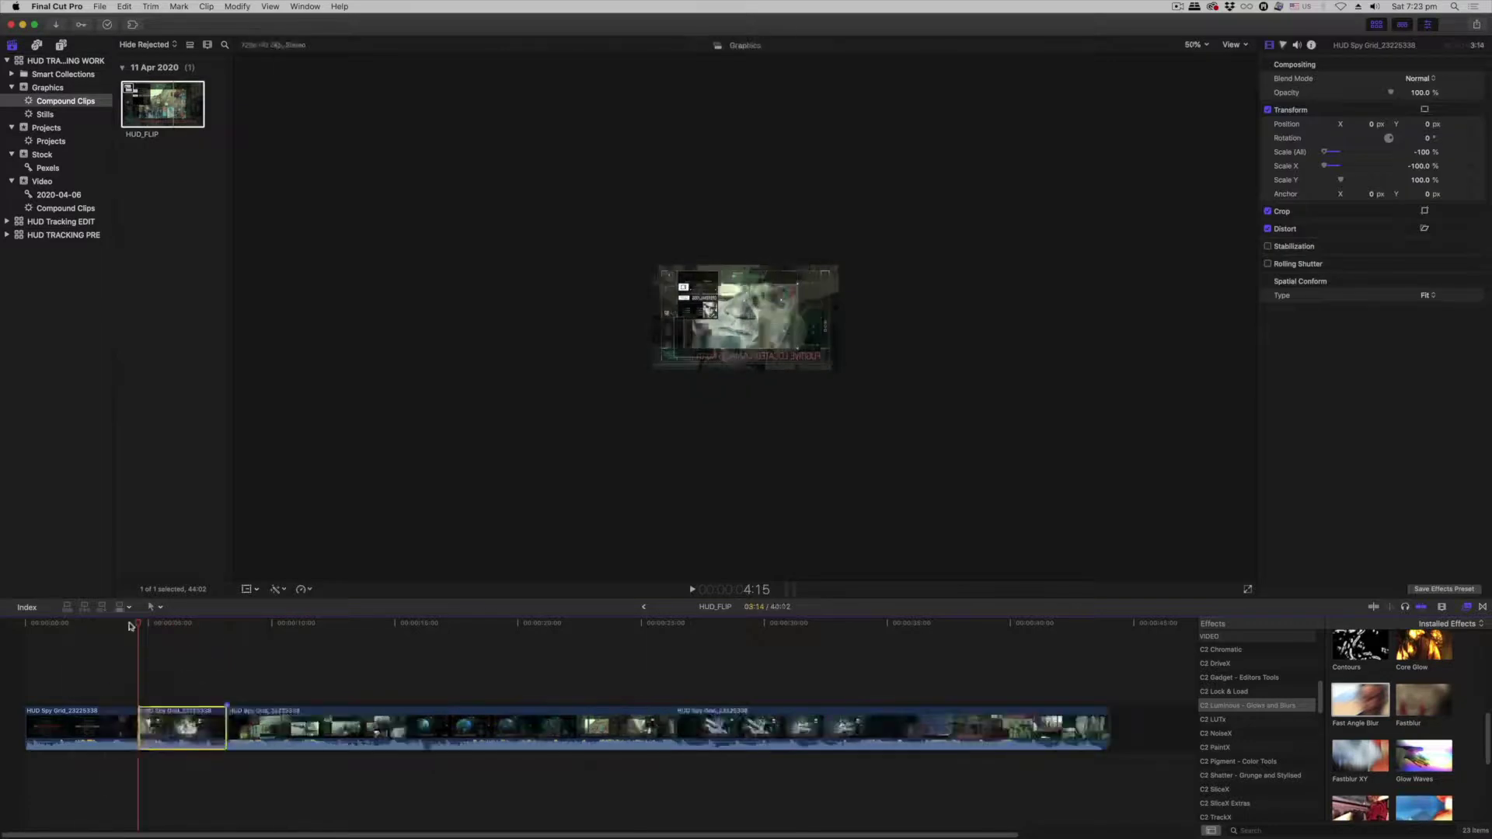
# Cut a second segment about 4:15 long from the middle of HUD Spy Grid and place it directly after the first moved segment
pyautogui.press('b')
pyautogui.click(459, 727)
pyautogui.click(574, 727)
pyautogui.press('a')
pyautogui.moveTo(555, 727); pyautogui.dragTo(324, 727)
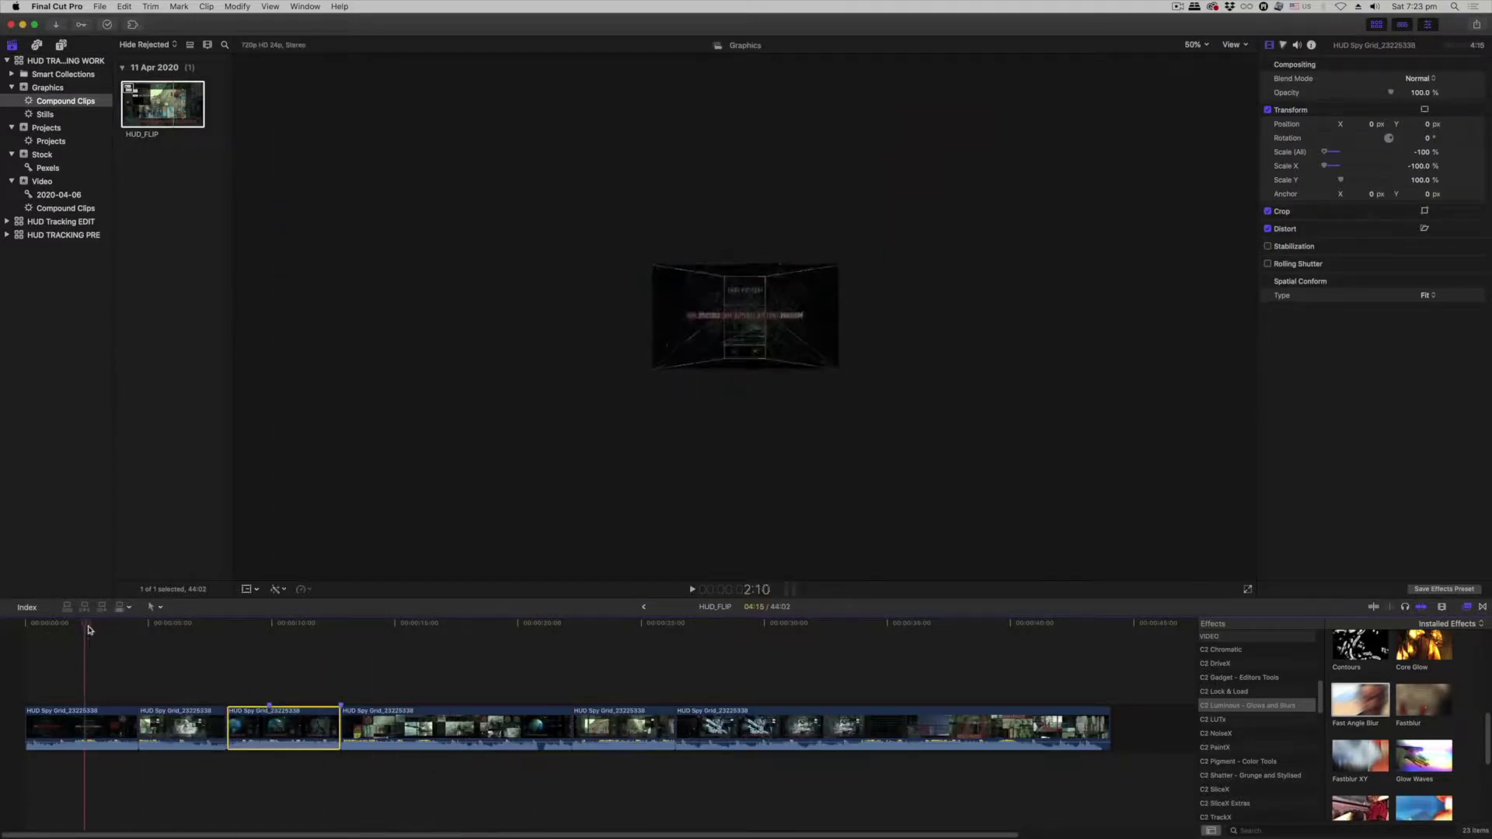
# Cut a short segment from the start of the last HUD Spy Grid clip, move it near the timeline's beginning and play the result
pyautogui.click(728, 723)
pyautogui.press('b')
pyautogui.click(719, 727)
pyautogui.press('a')
pyautogui.moveTo(697, 731); pyautogui.dragTo(105, 726)
pyautogui.press('space')
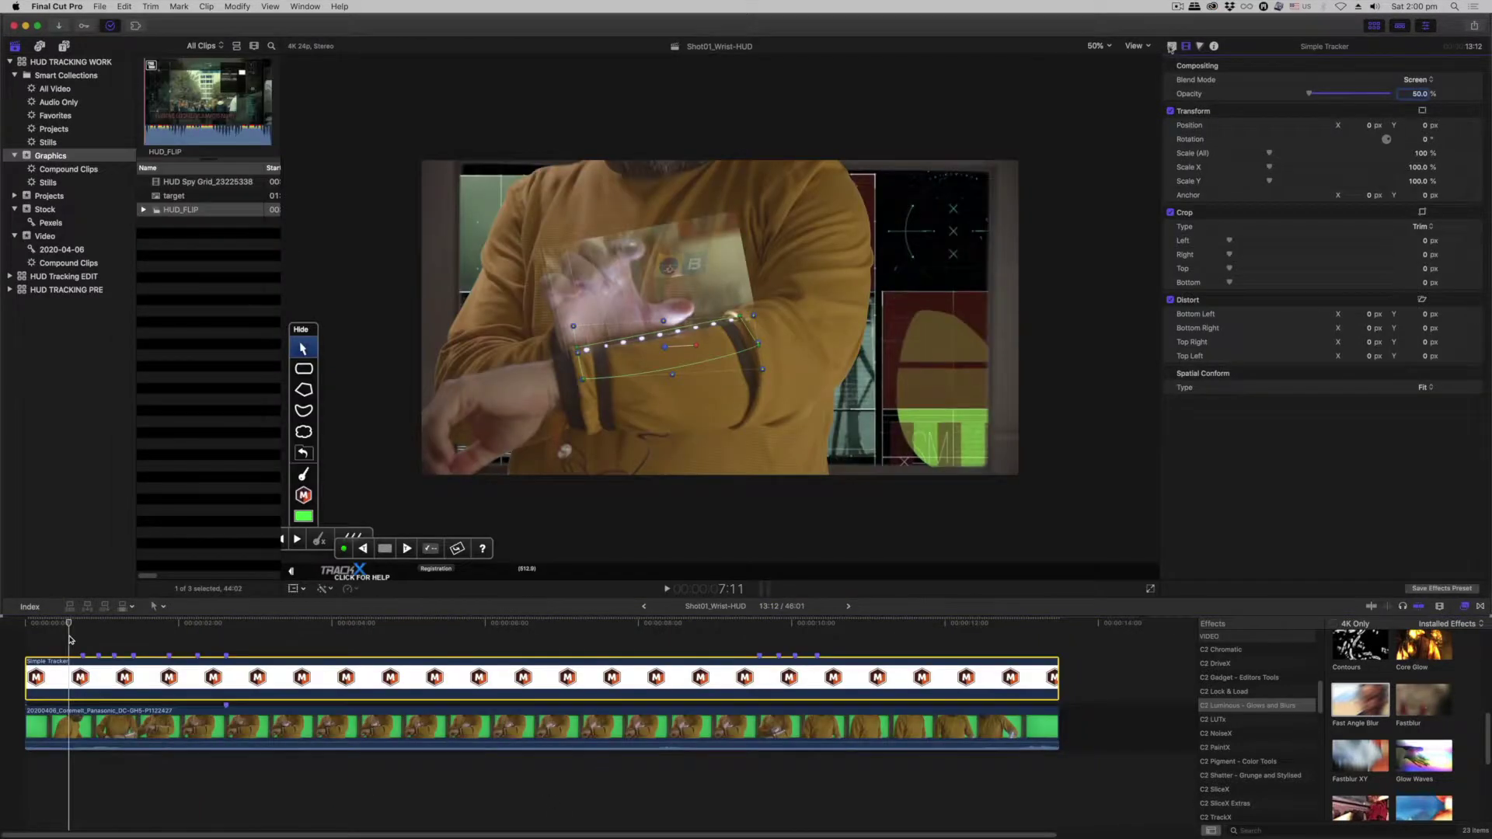
# Apply the HUD_FLIP compound clip as the Simple Tracker's Insert Layer source
pyautogui.click(1171, 46)
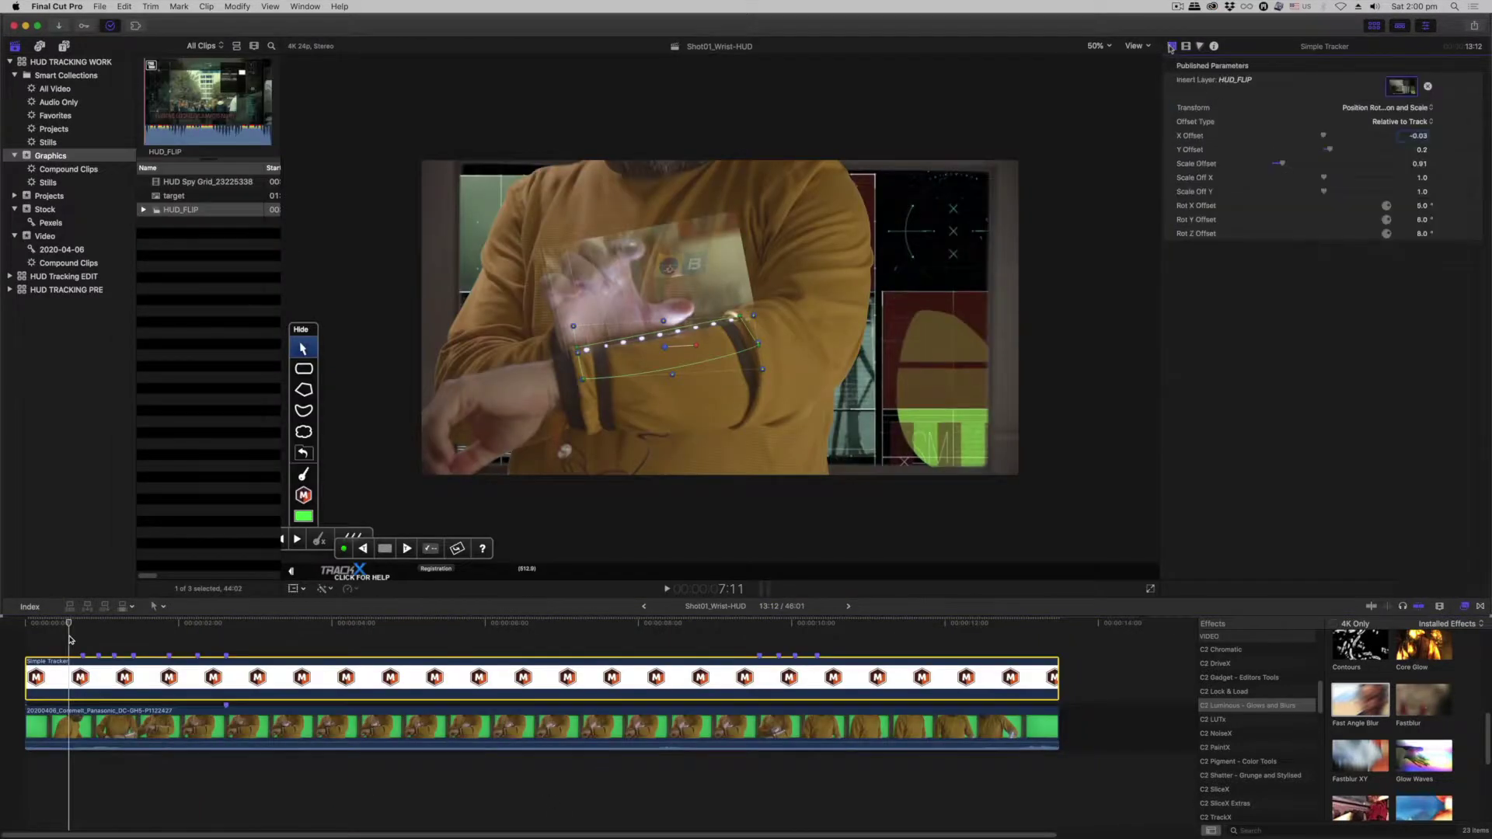
pyautogui.click(1397, 88)
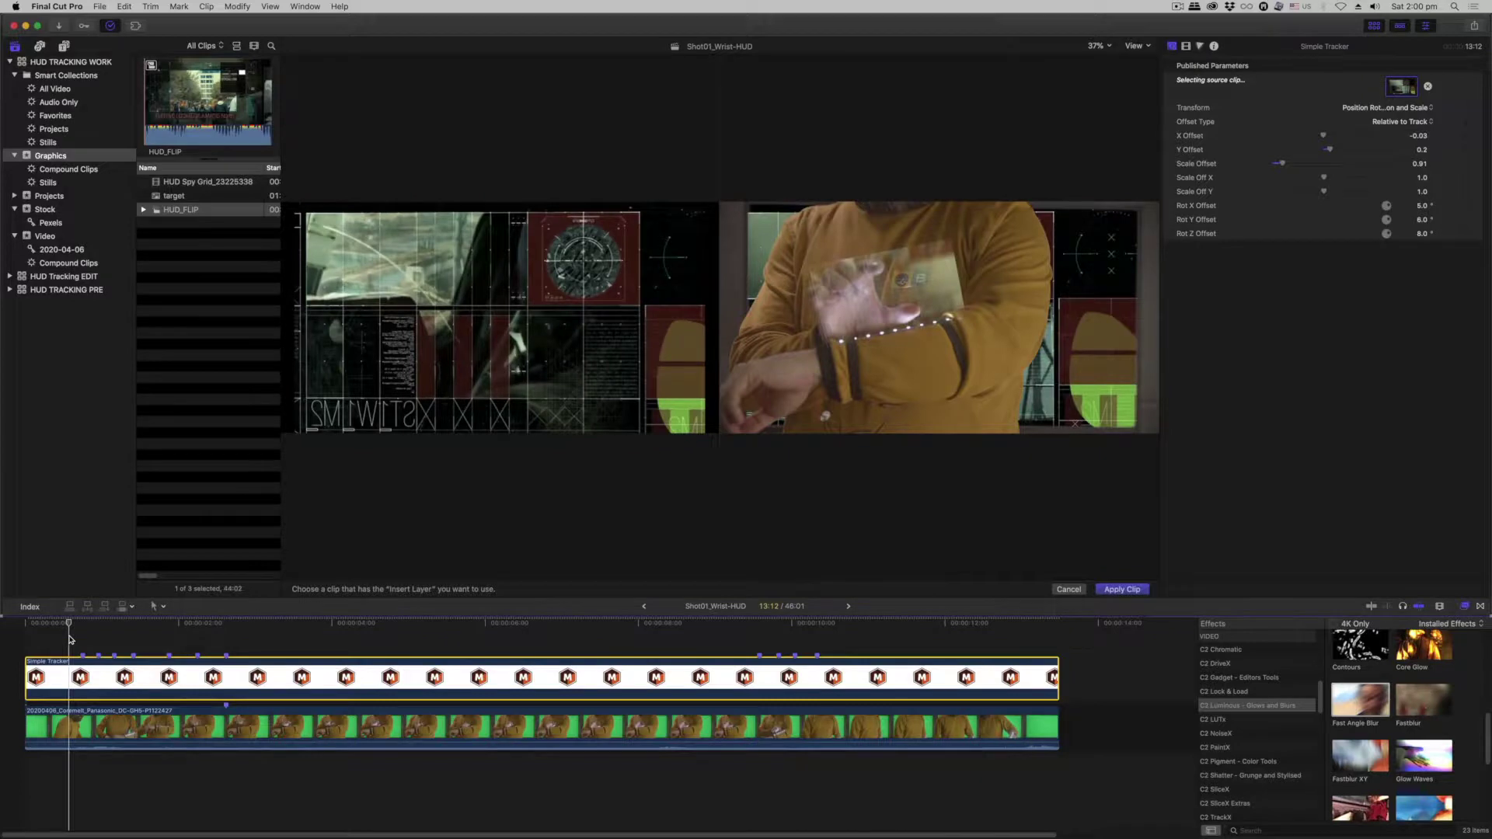
pyautogui.click(1117, 590)
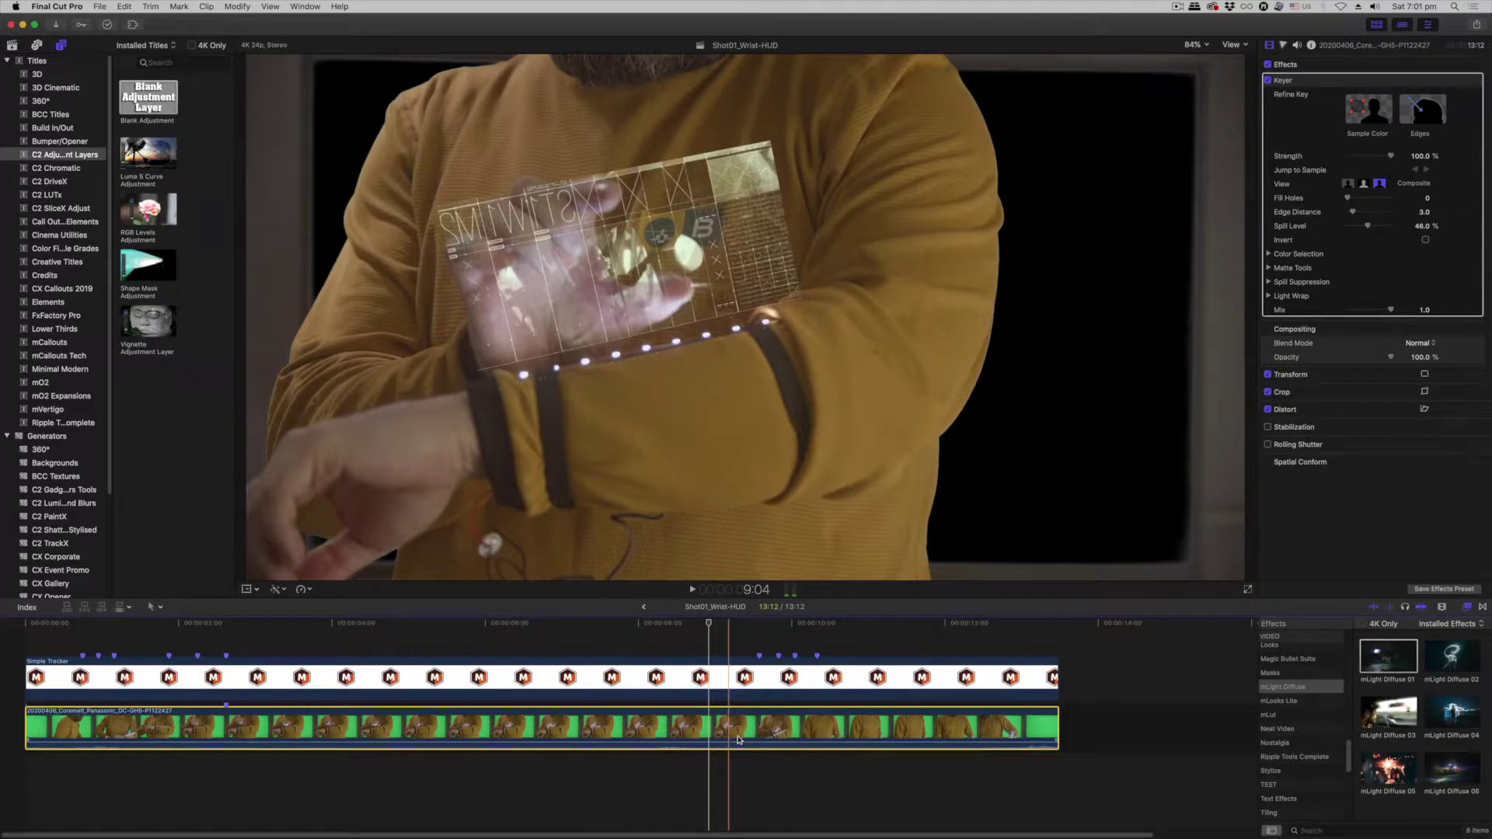
# In the tracking options, set Motion Blur to High Quality with a 180° shutter angle and check the blur between 9:20 and 9:14
pyautogui.click(760, 624)
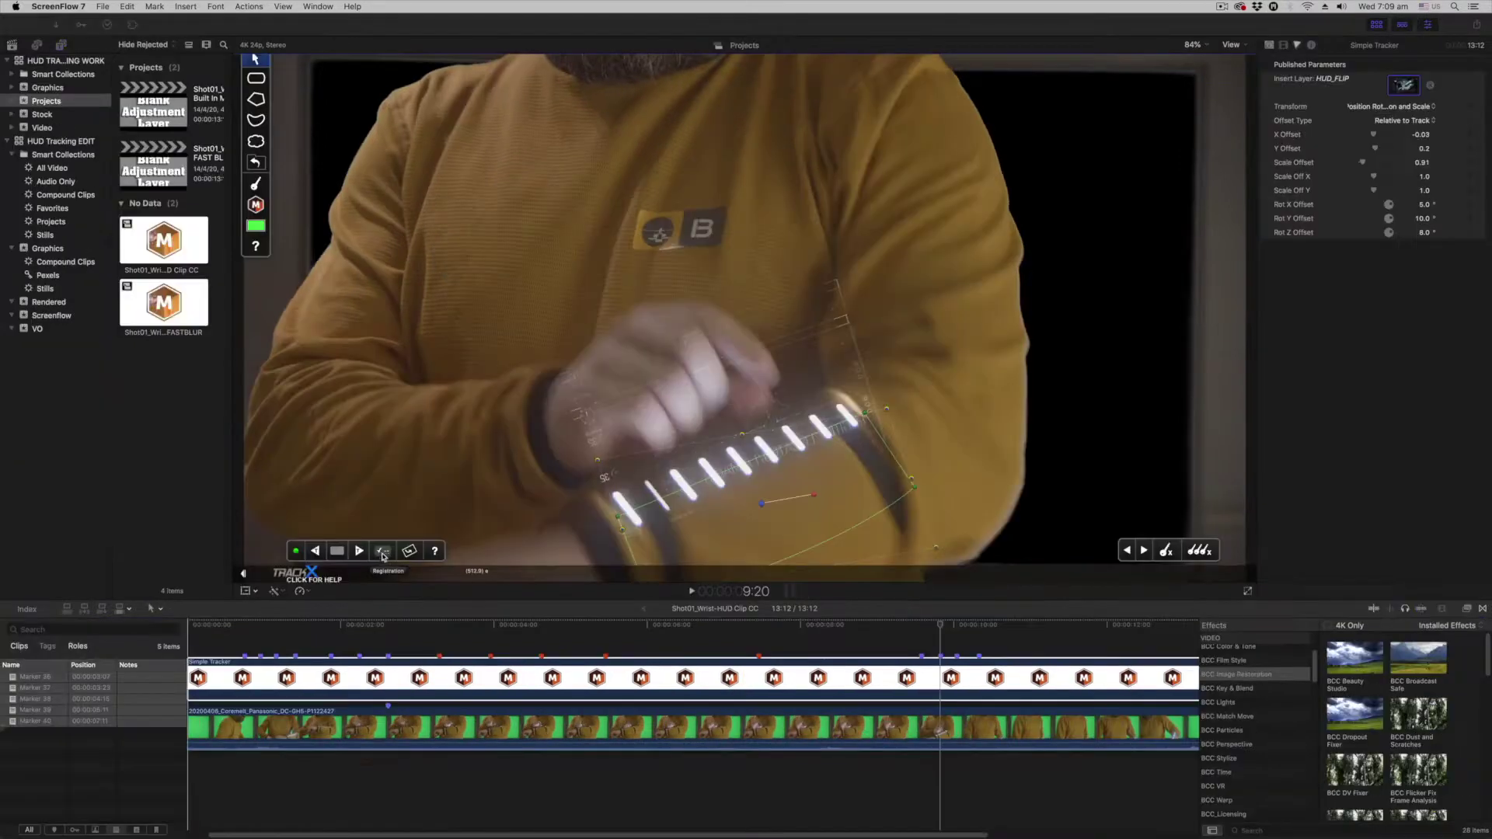
pyautogui.click(383, 551)
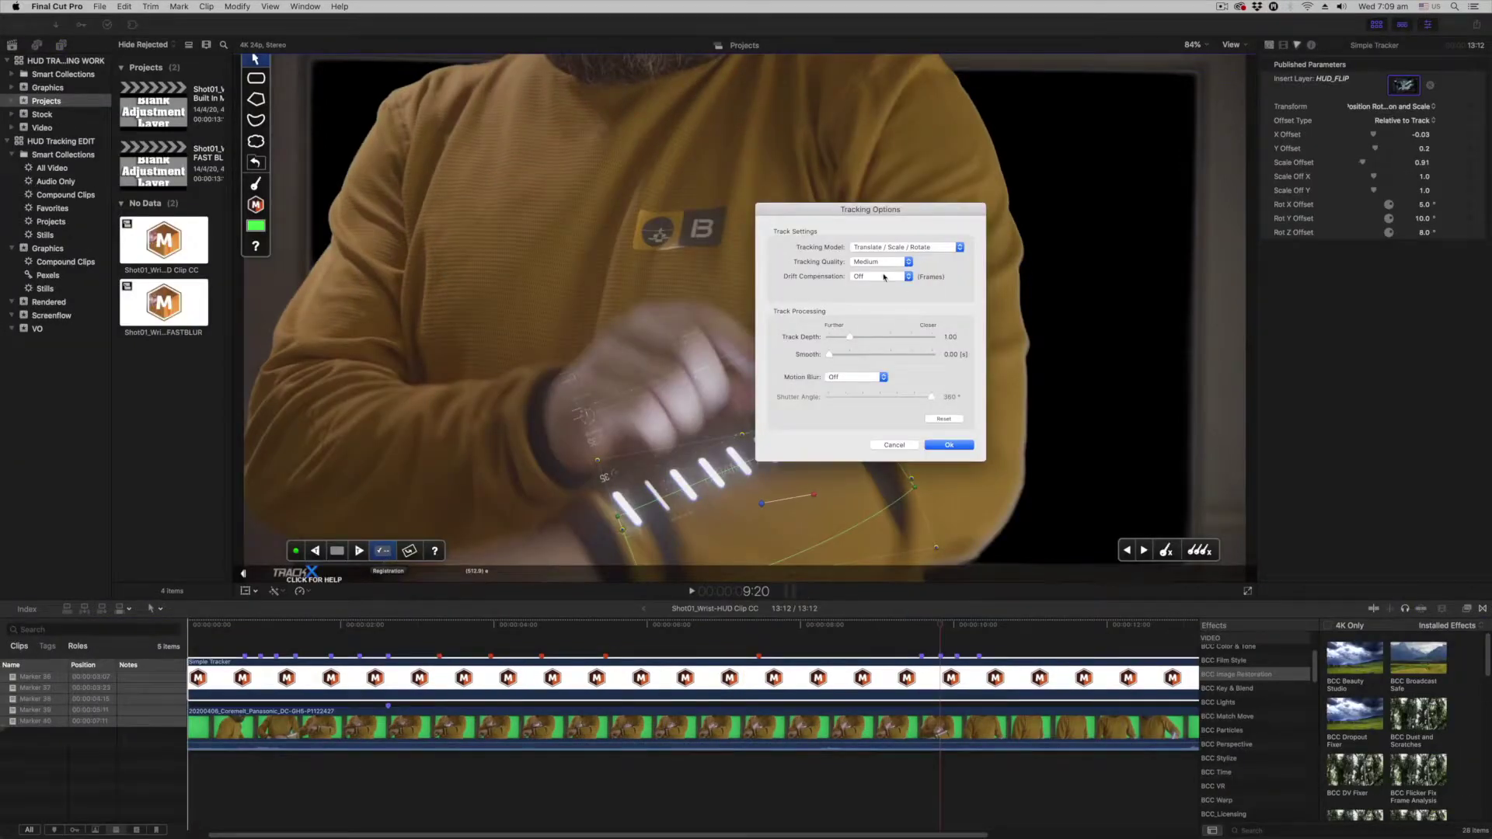
pyautogui.click(854, 380)
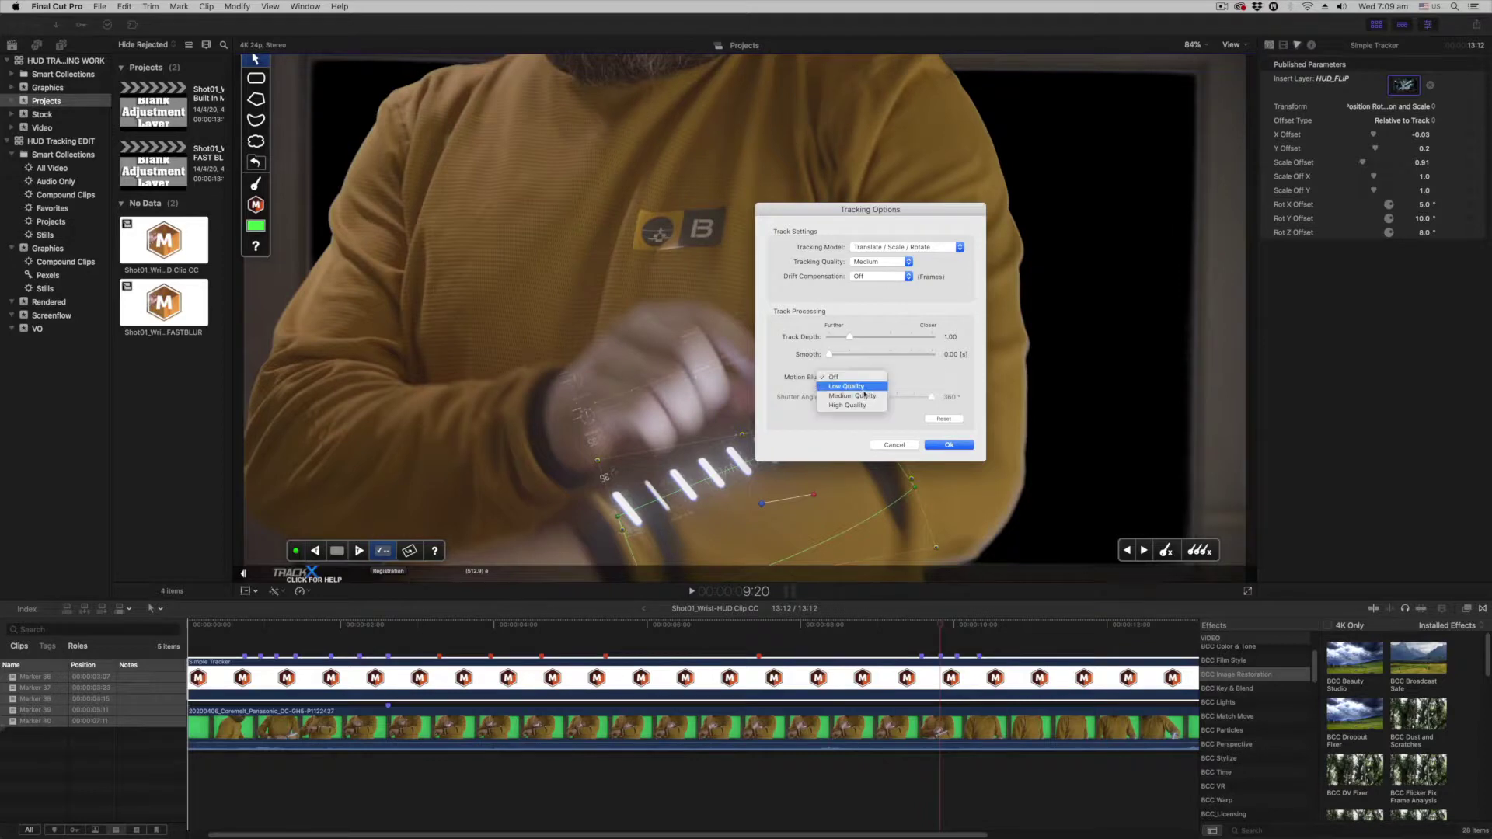
pyautogui.click(862, 405)
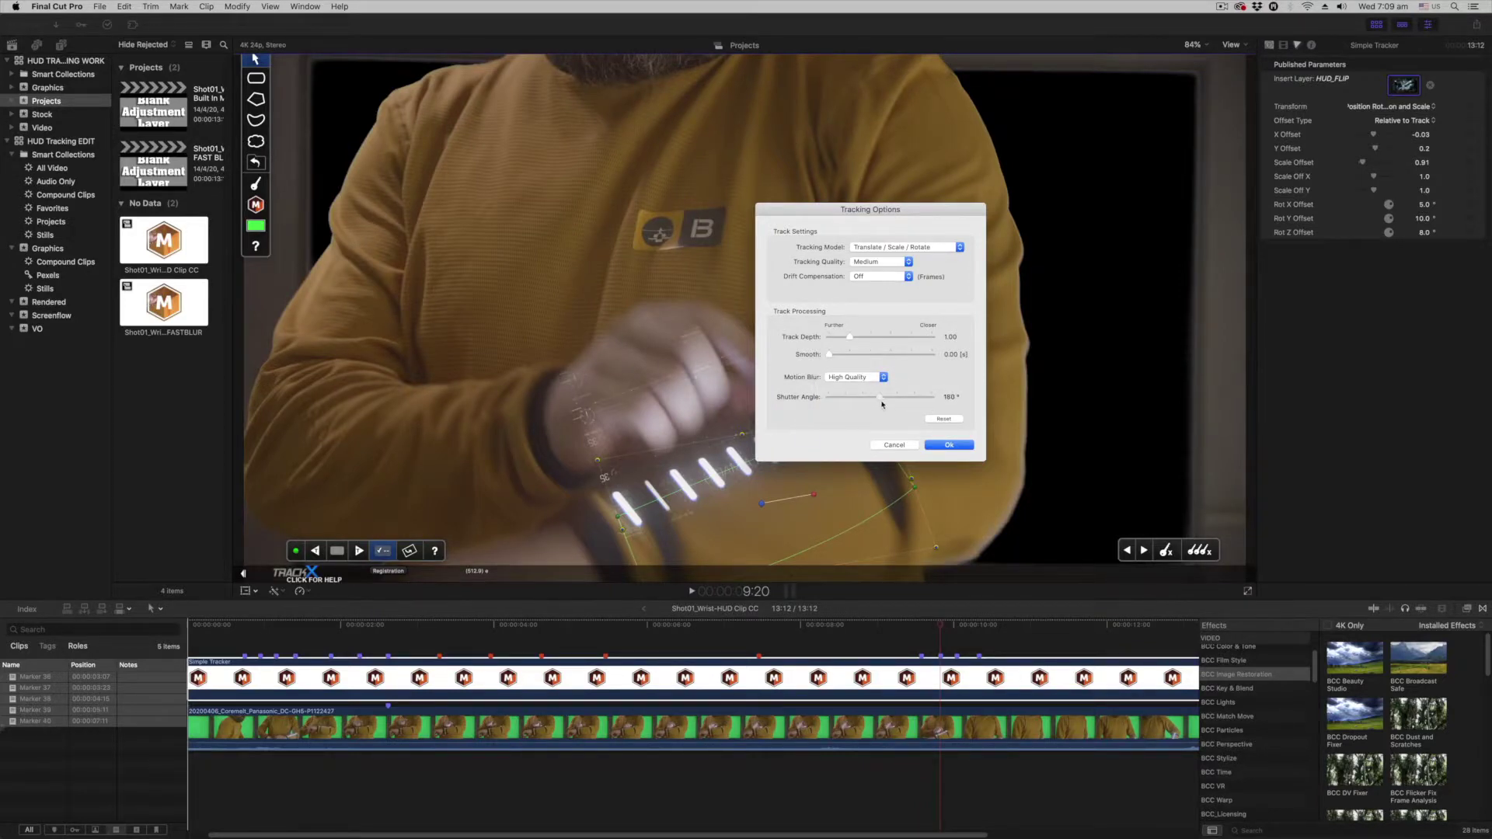
pyautogui.click(950, 446)
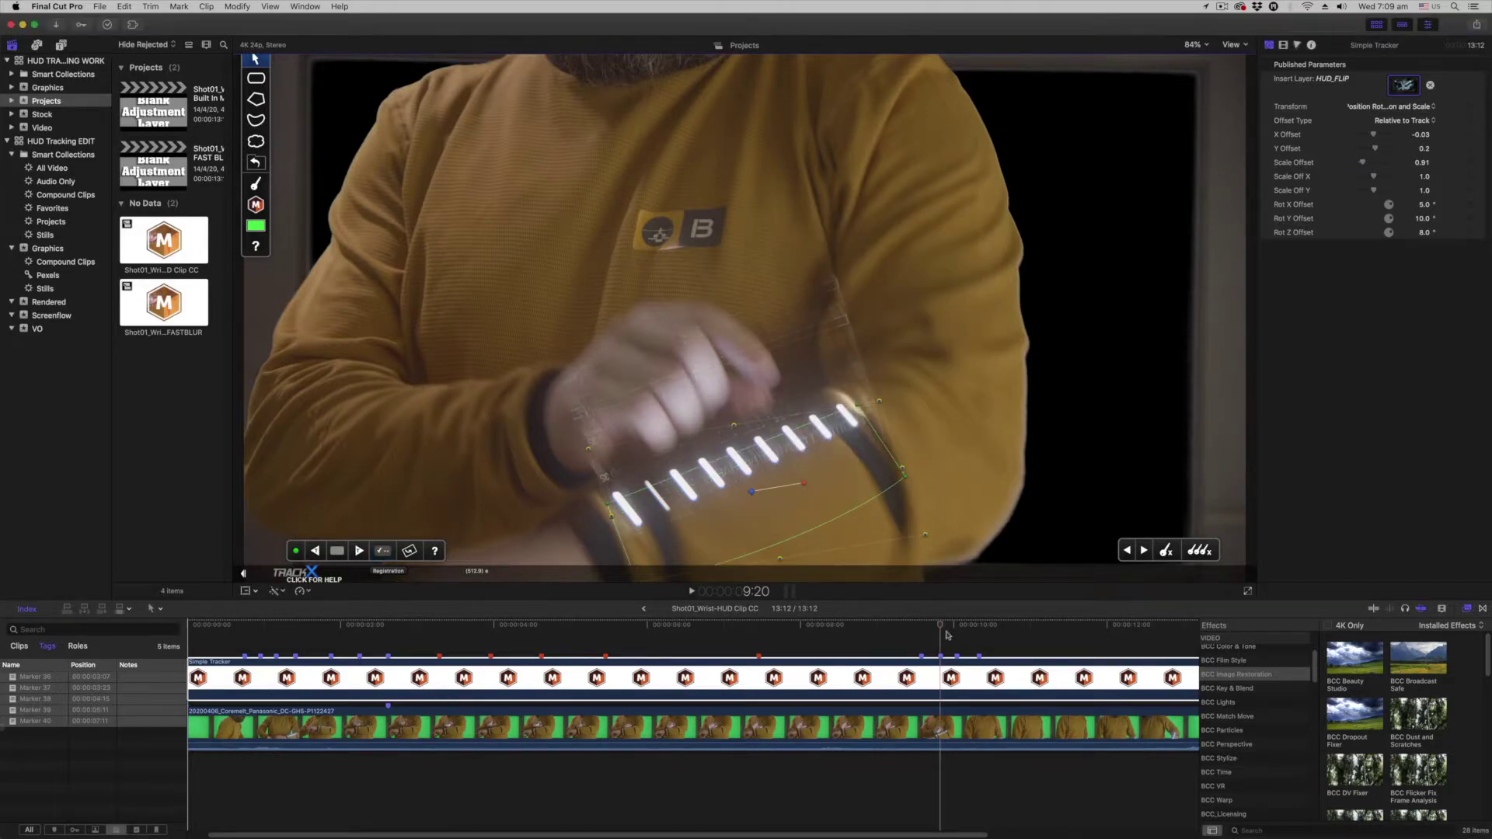
pyautogui.moveTo(939, 629); pyautogui.dragTo(921, 631)
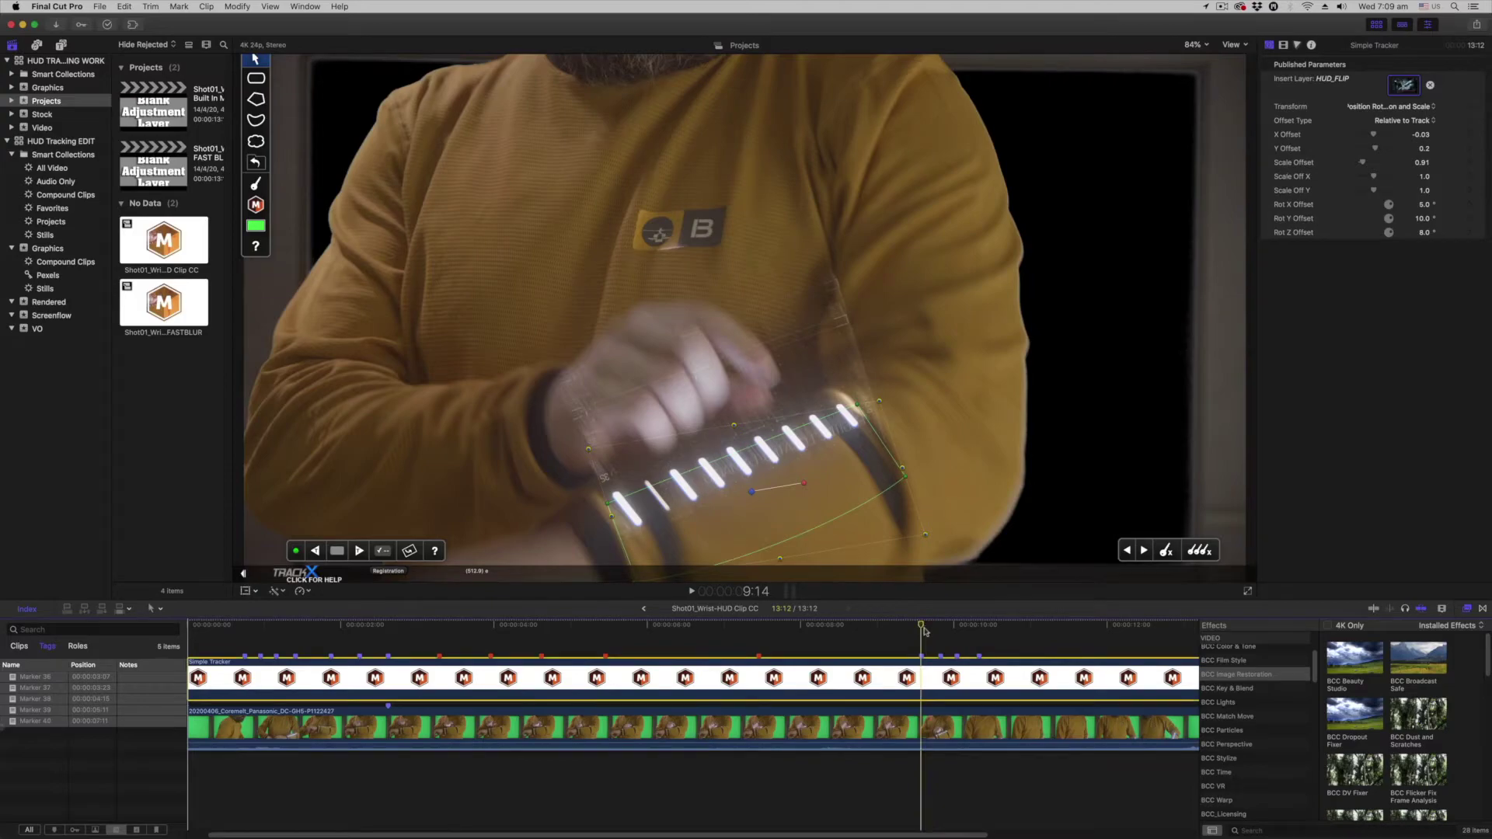